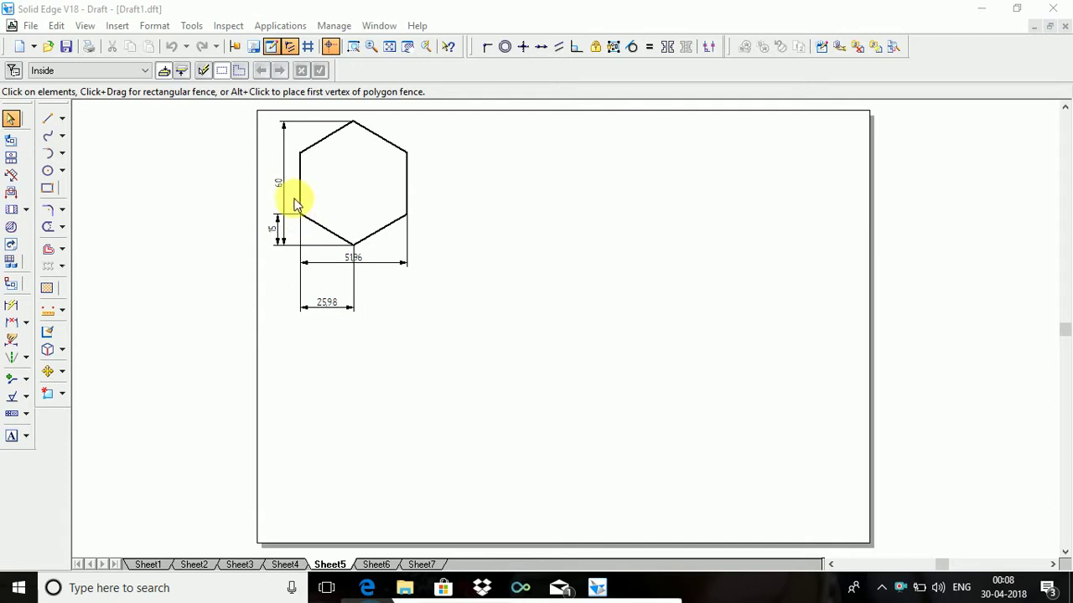
Start the Line command on Sheet5 beneath the hexagon dimensioned 60, 15, 5196 and 2598.
left_click(48, 126)
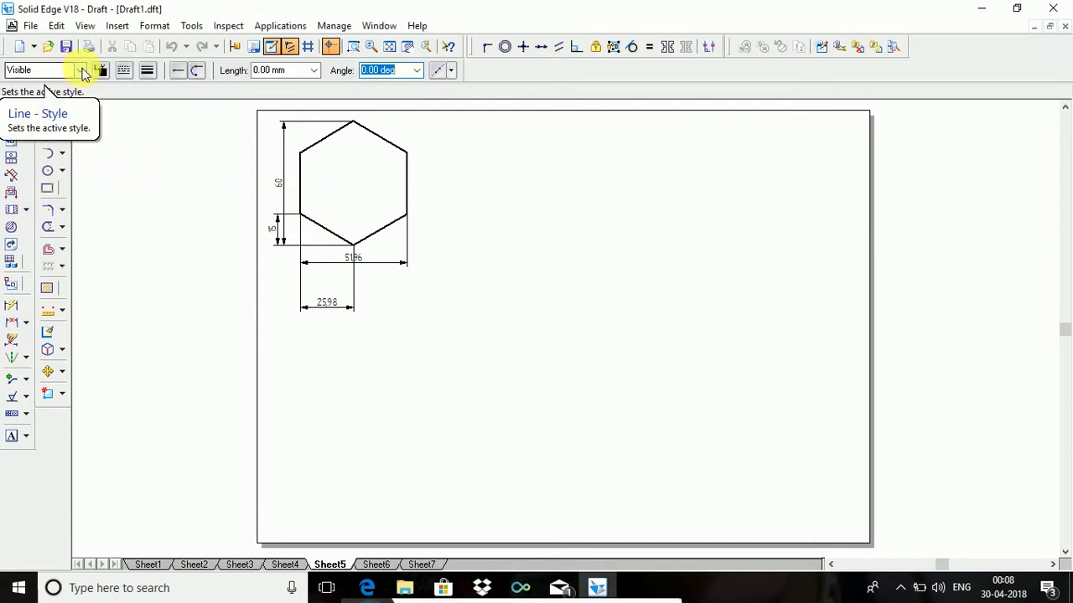
Draw the rhombus's first two sides: 60 mm at 30° and 51.96 mm at 150°.
left_click(465, 461)
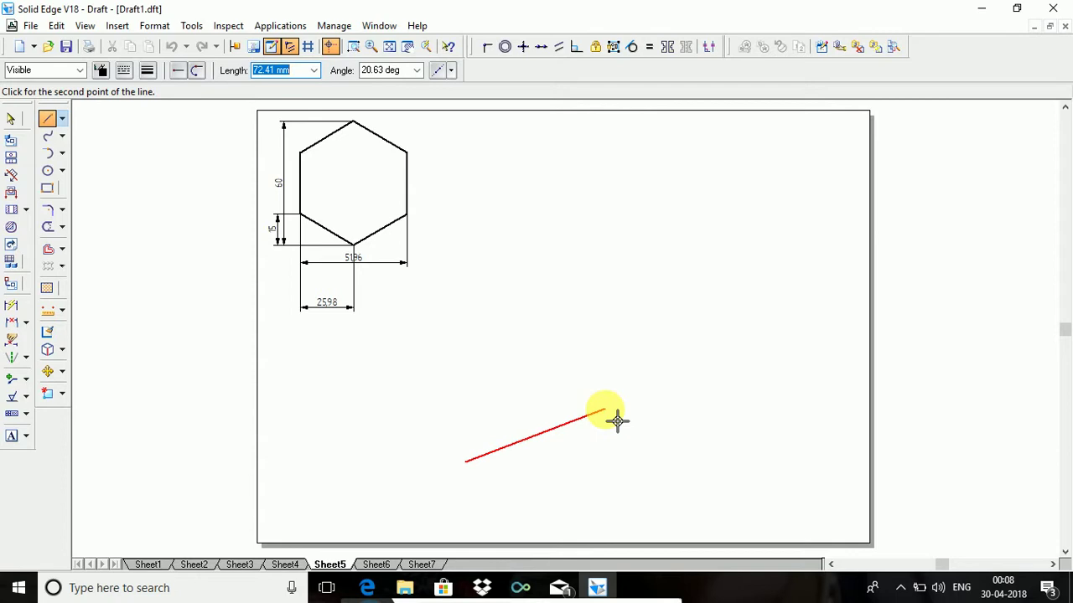
type("60")
key("Tab")
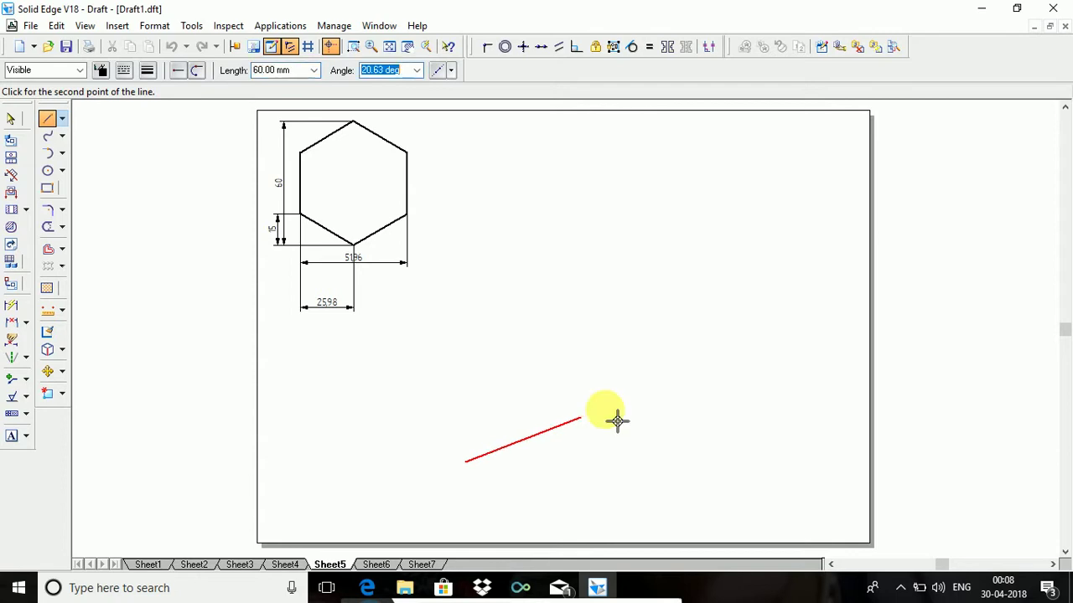
type("30")
key("Return")
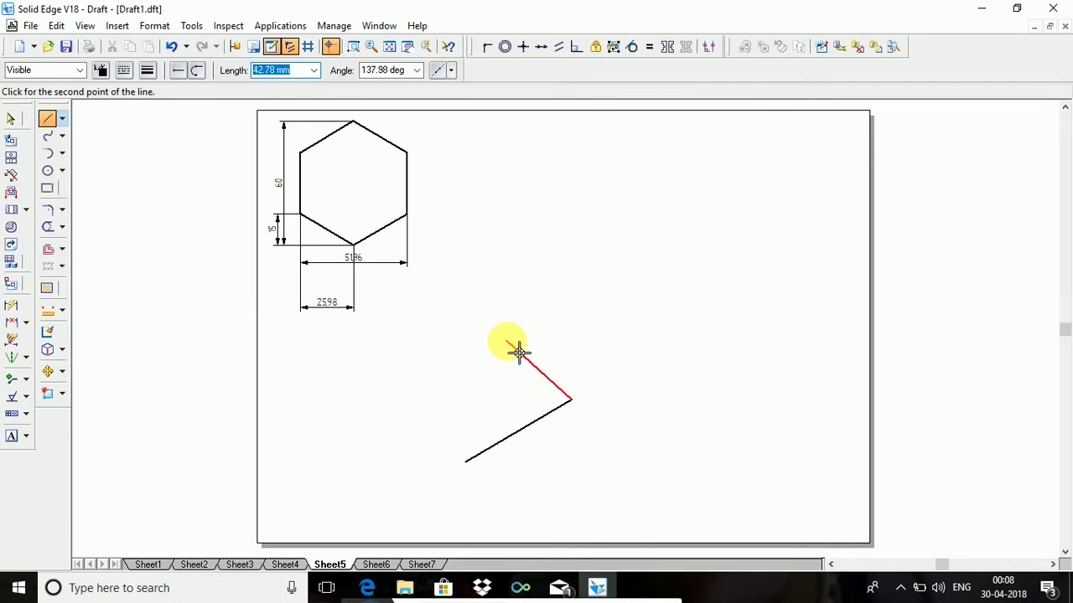
type("51.96")
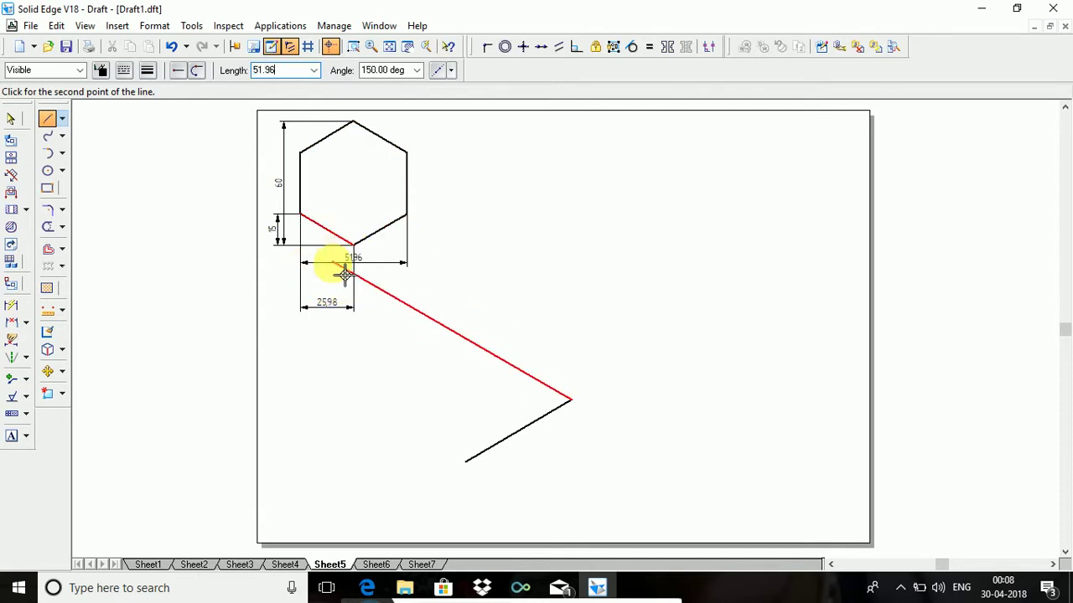
type("143.3")
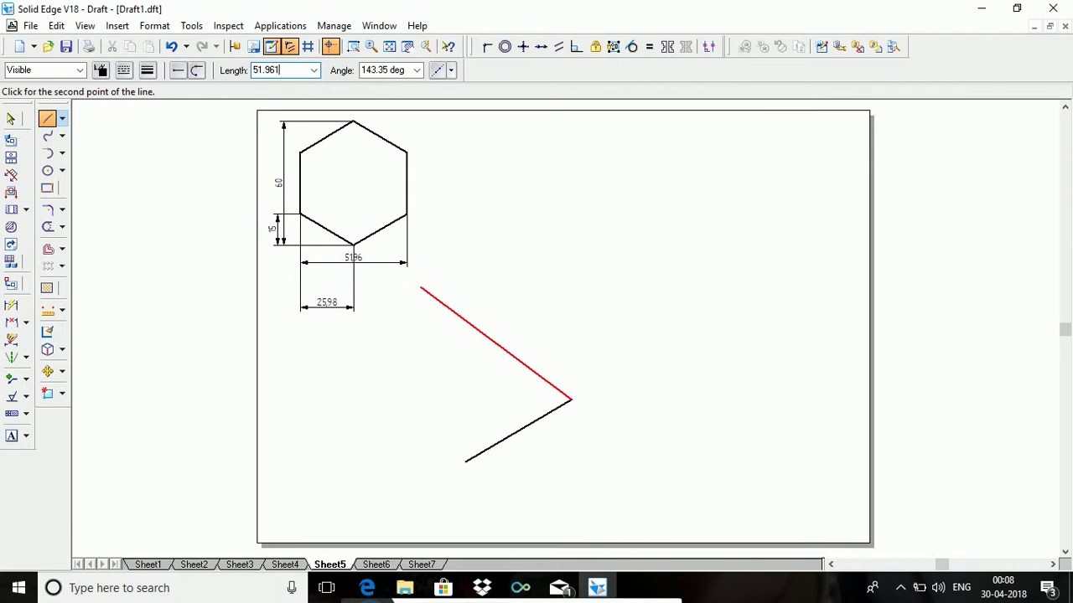
type("5")
key("Tab")
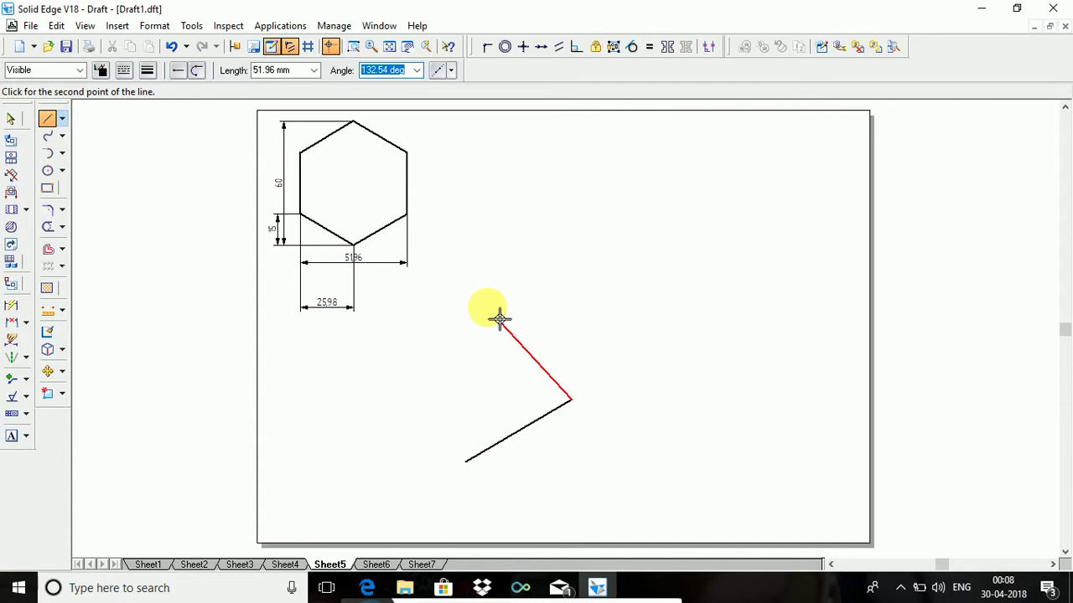
type("150")
key("Return")
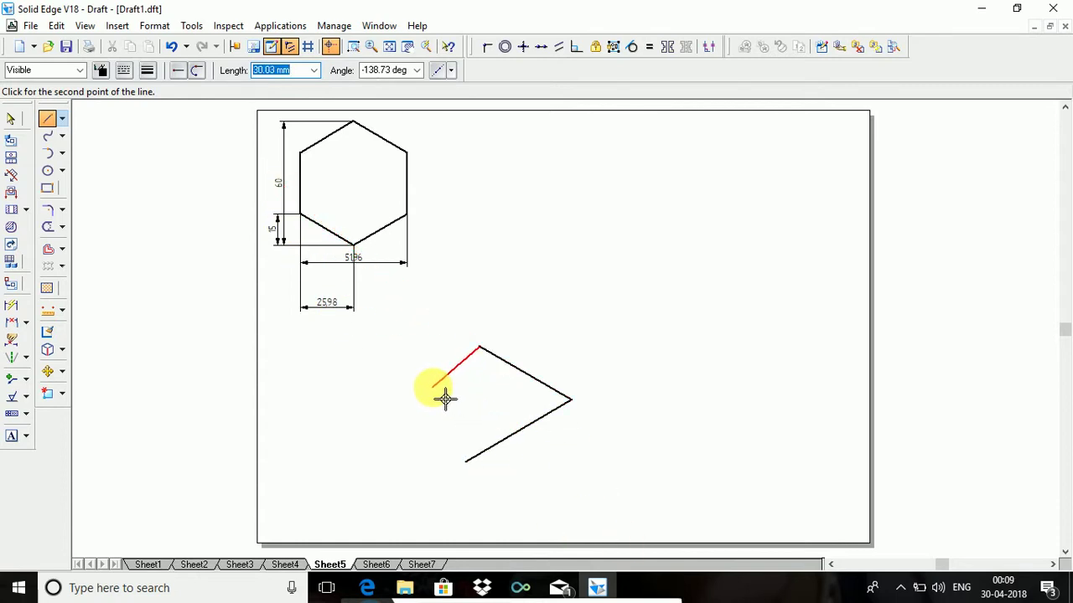
Add the third side, 60 mm at -150°, and close the rhombus at its start corner.
type("60")
key("Tab")
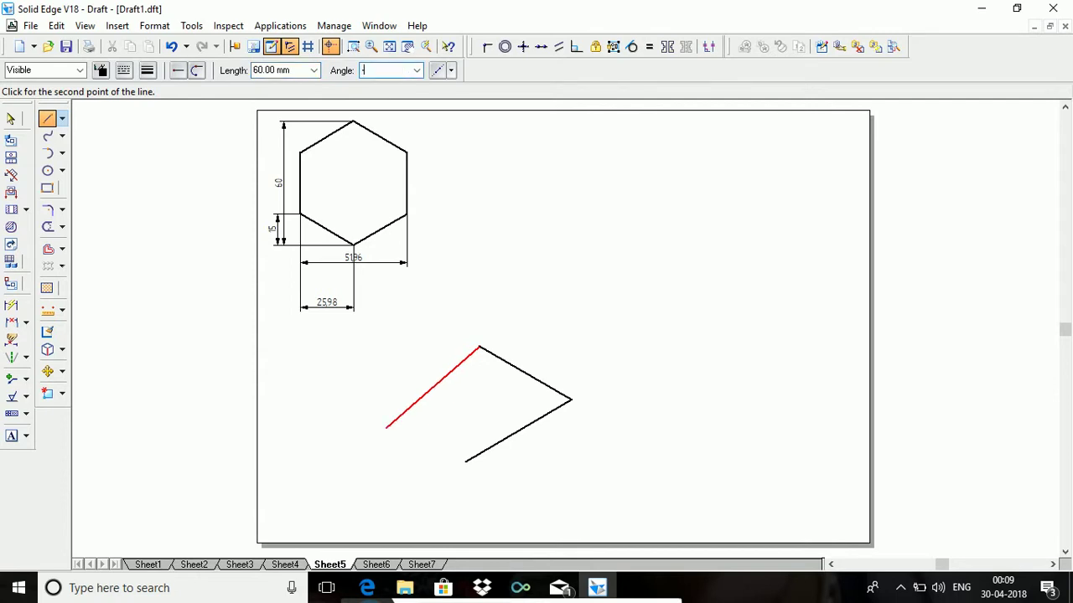
type("-150")
left_click(434, 389)
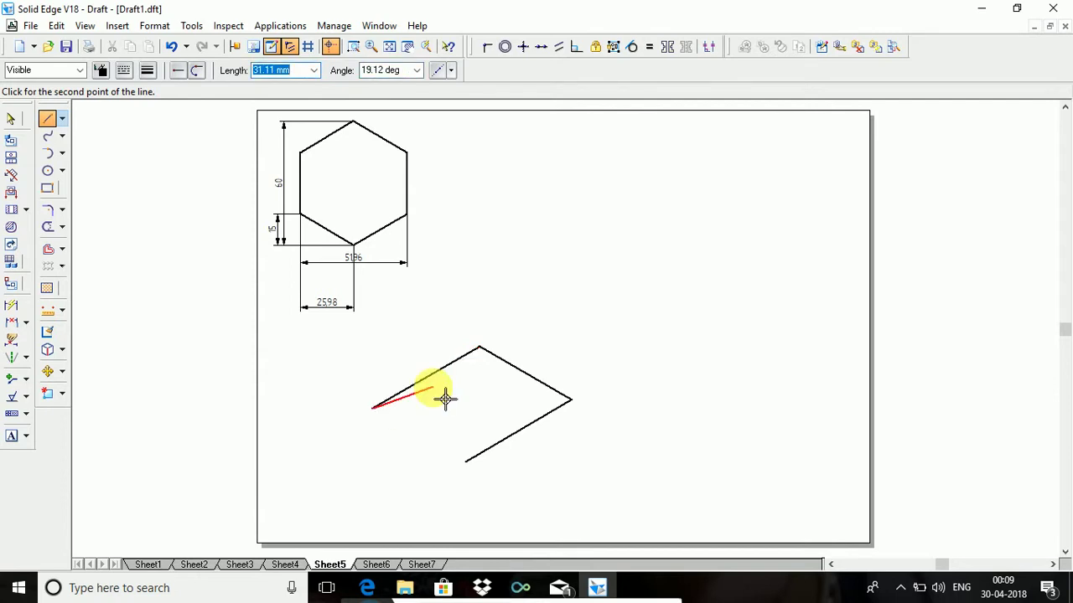
left_click(477, 474)
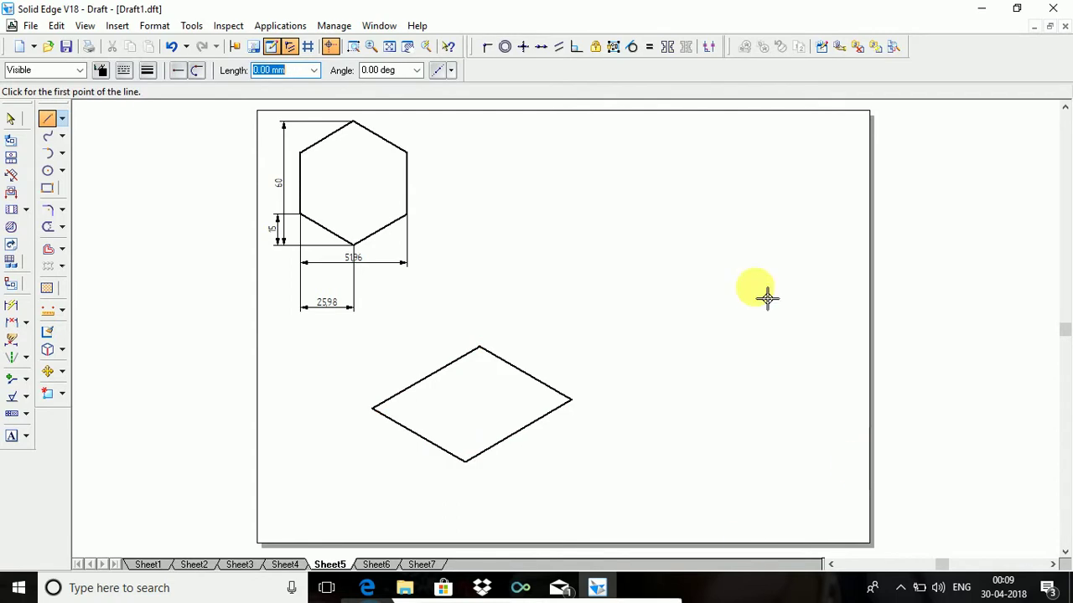
Change all four rhombus sides to the Projection line style.
left_click(11, 118)
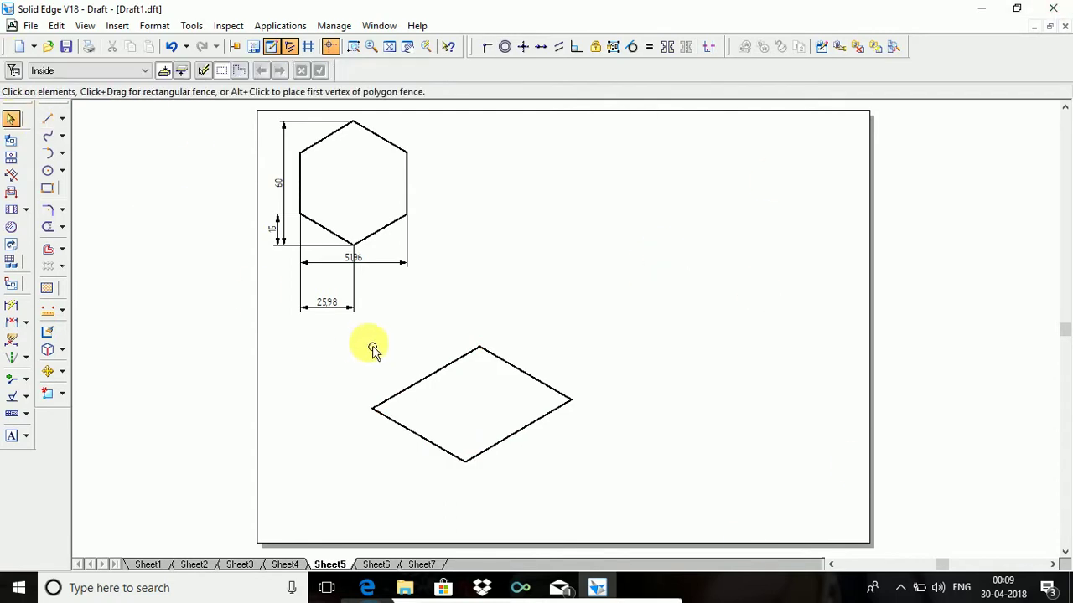
left_click_drag(356, 328, 642, 520)
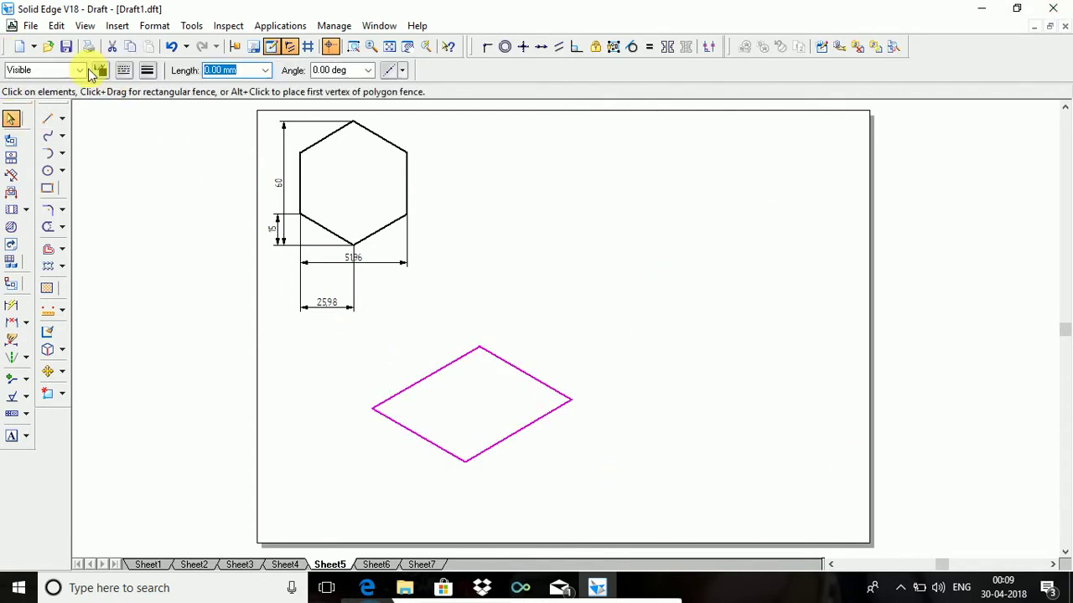
left_click(81, 70)
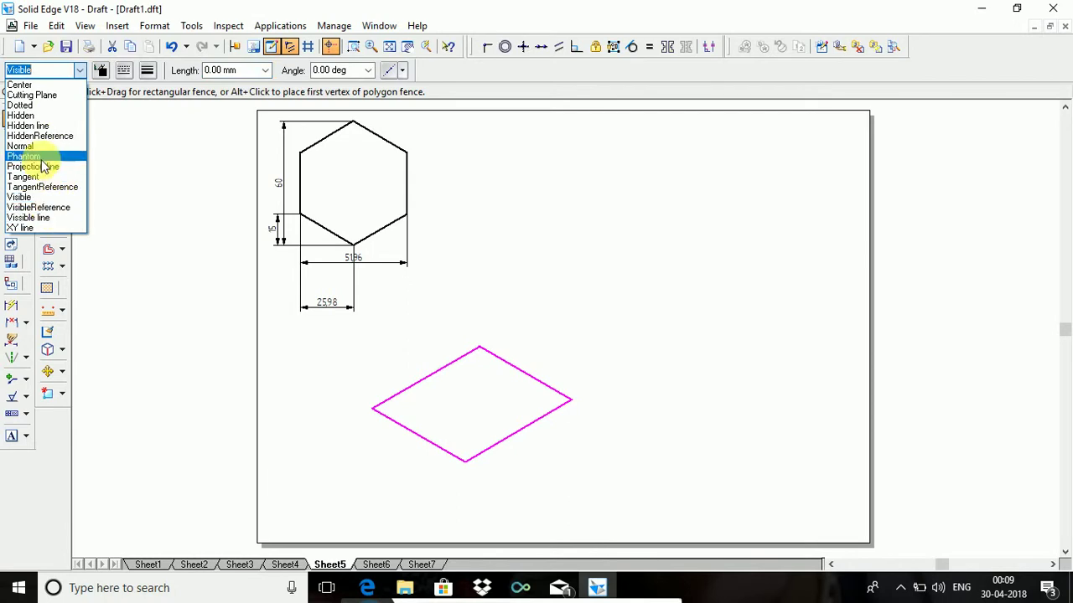
left_click(45, 169)
left_click(695, 455)
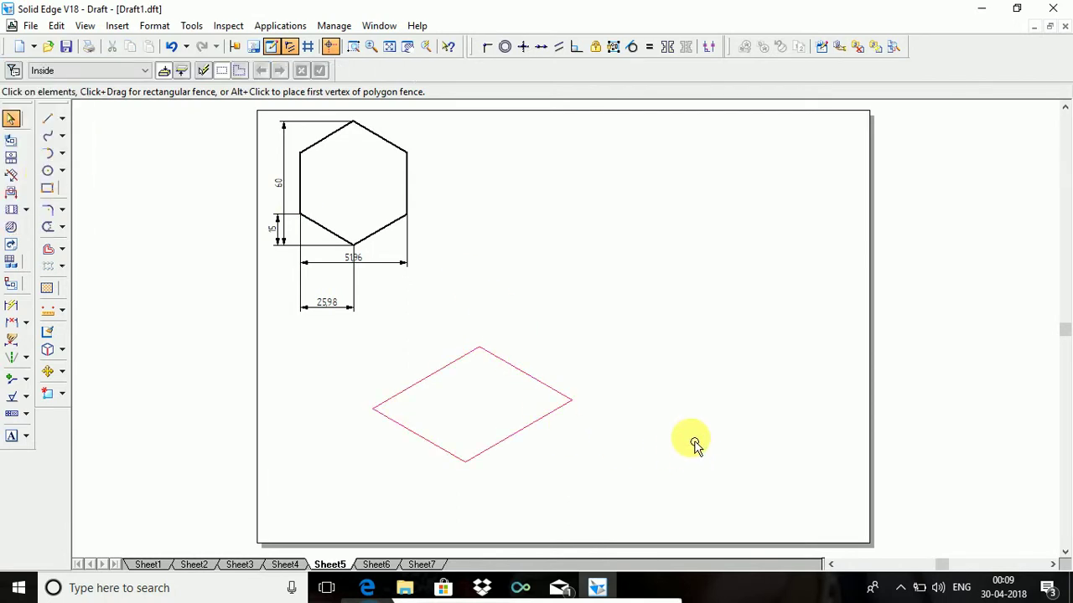
Restart the Line tool with the Visible line style for new lines.
left_click(46, 121)
left_click(78, 70)
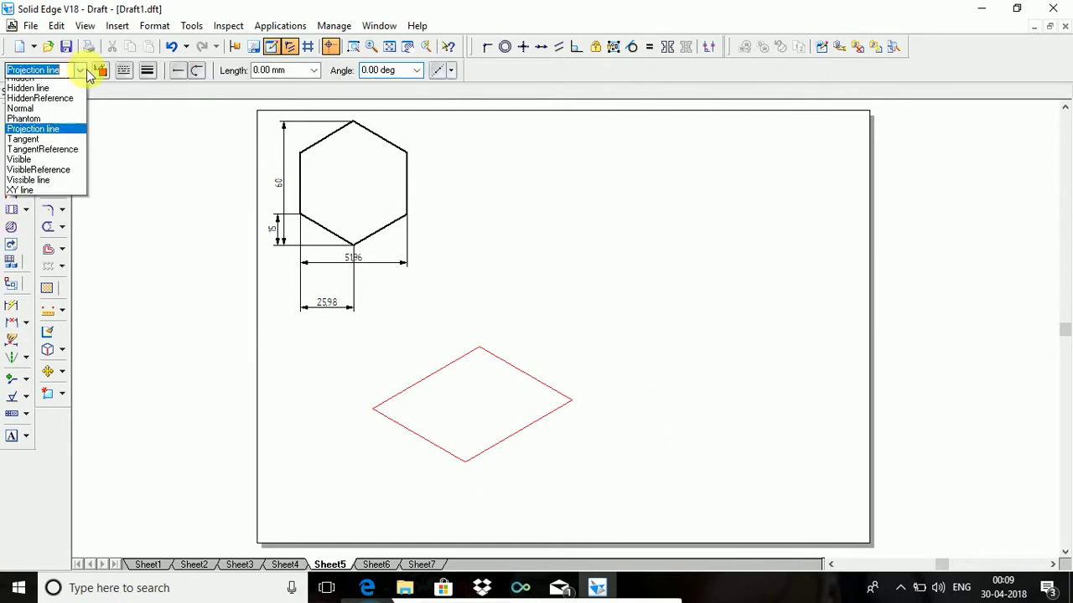
left_click(29, 218)
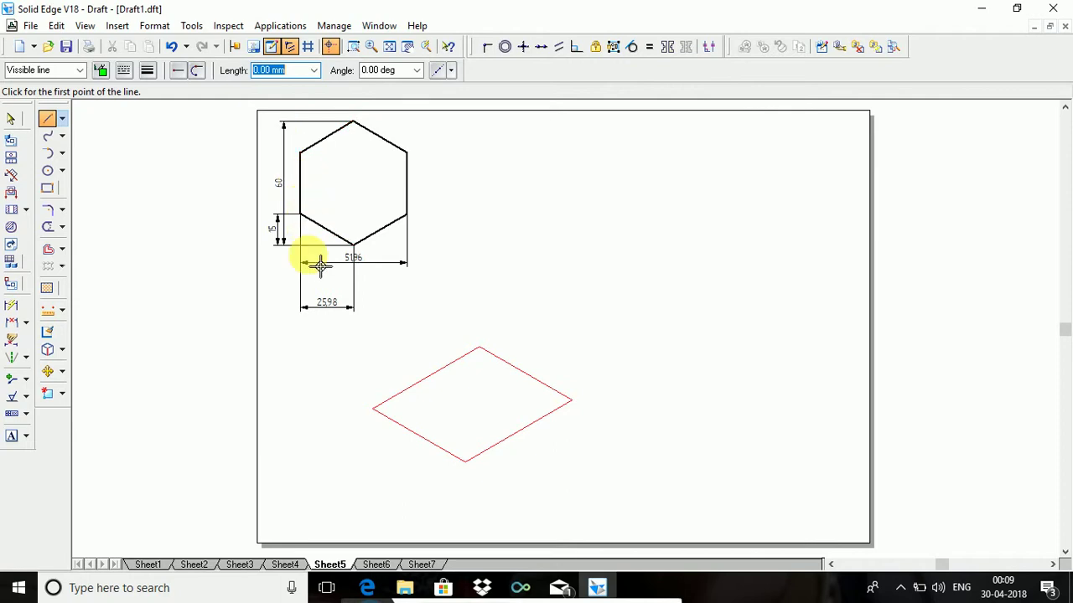
Draw 15 mm marks from the rhombus's bottom corner and right corner, at -150°.
left_click(474, 471)
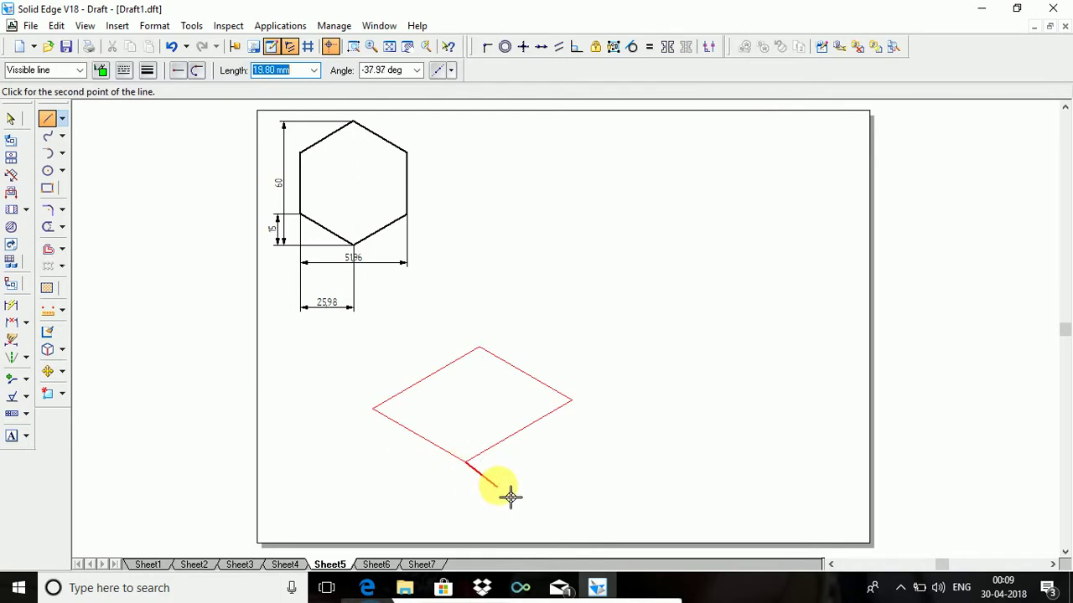
type("15")
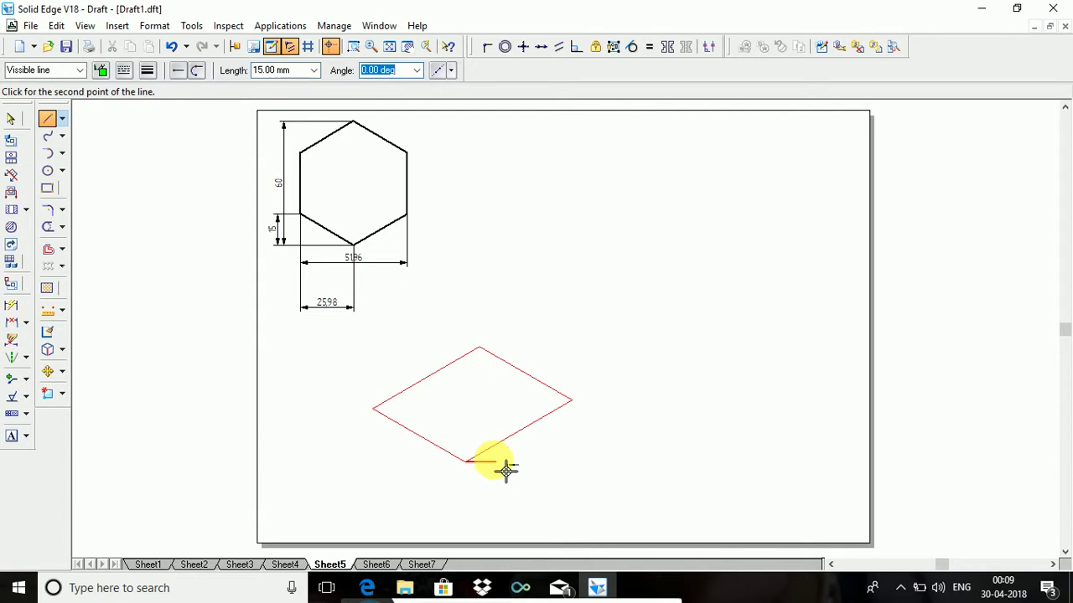
type("-90")
key("Tab")
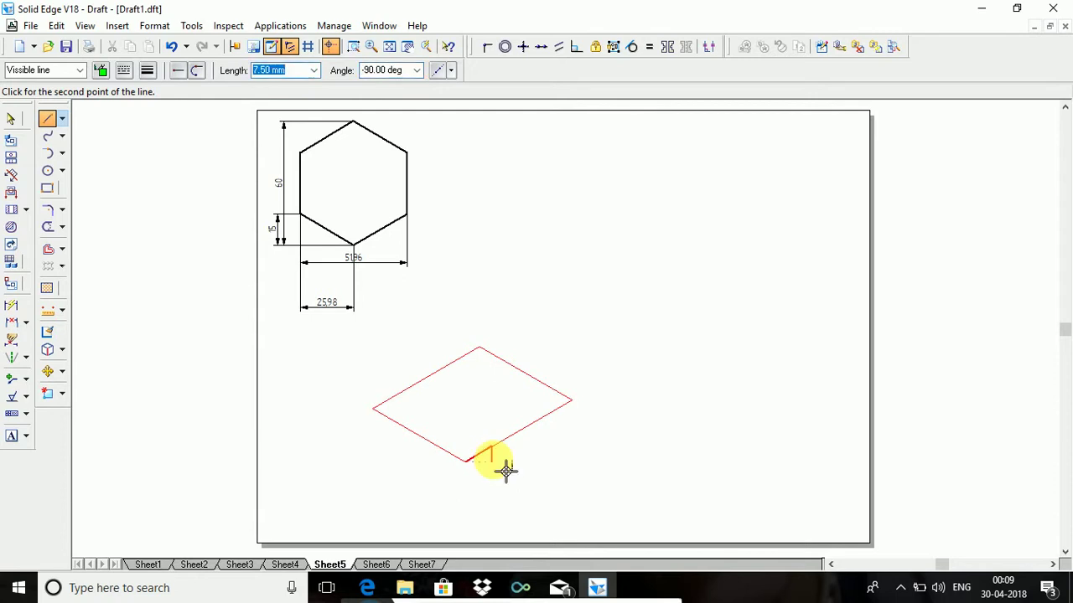
left_click(587, 486)
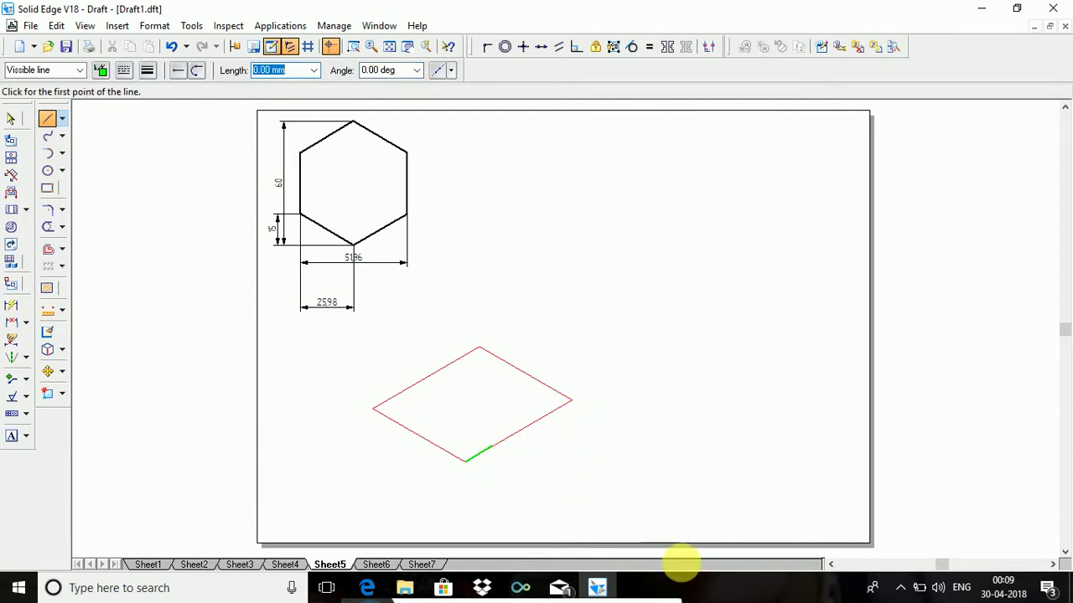
left_click(47, 119)
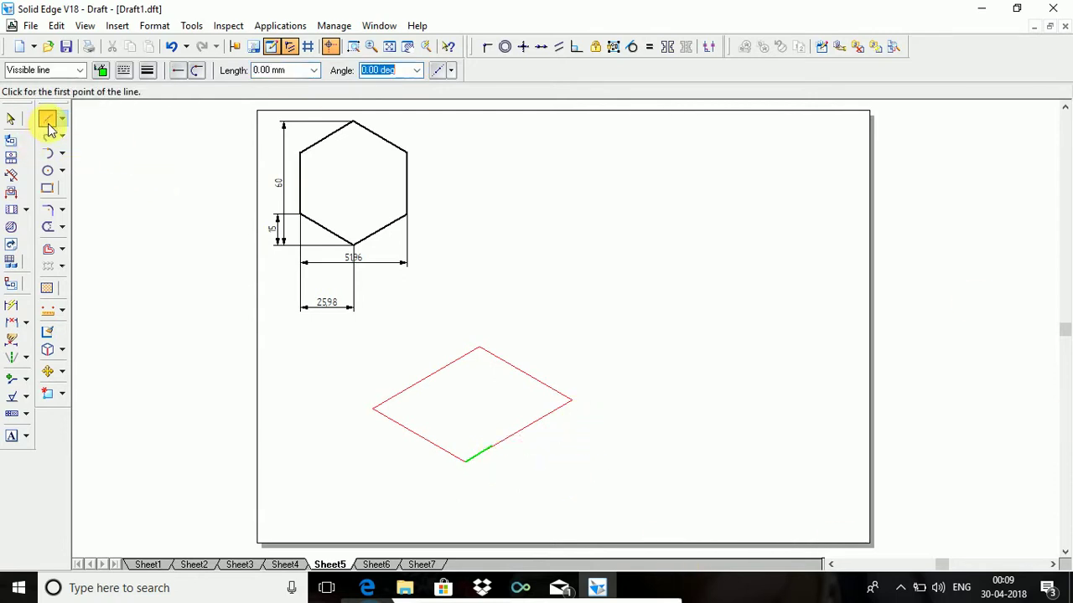
left_click(585, 409)
type("15")
key("Tab")
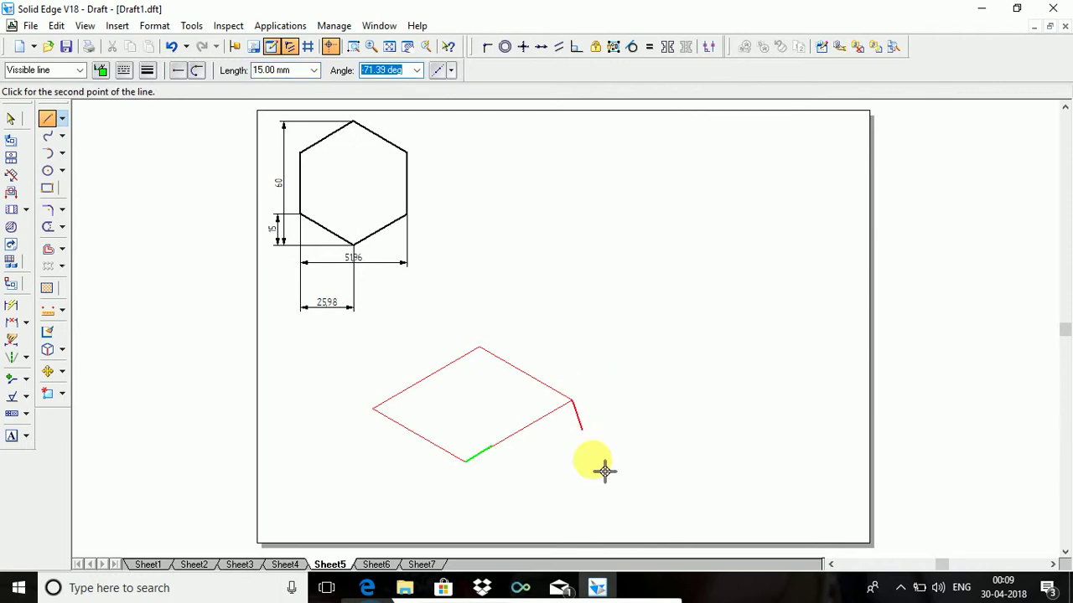
key("BackSpace")
type("-150")
key("Return")
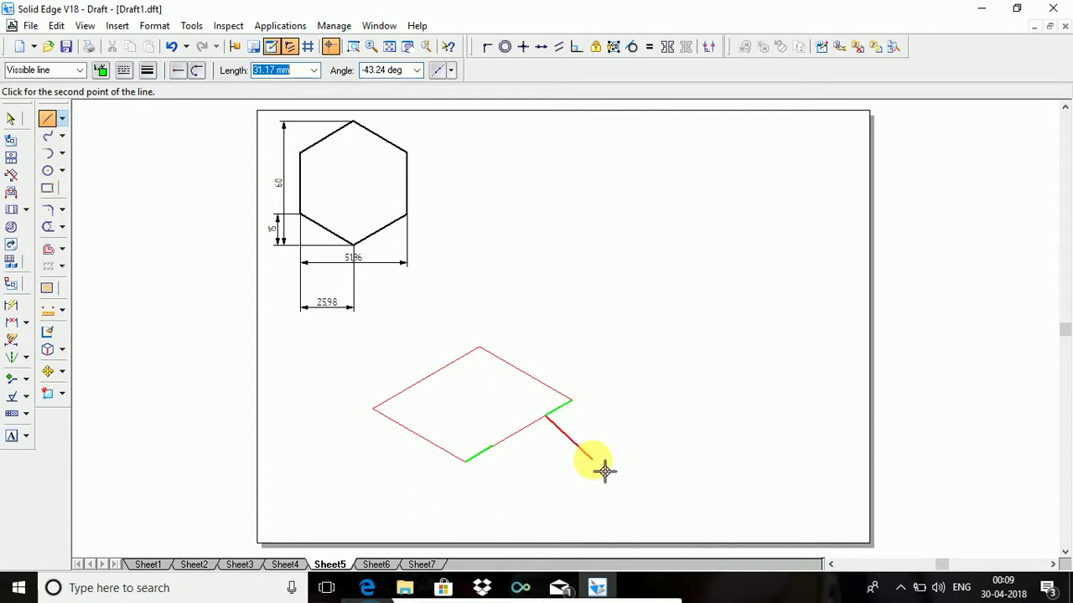
right_click(662, 491)
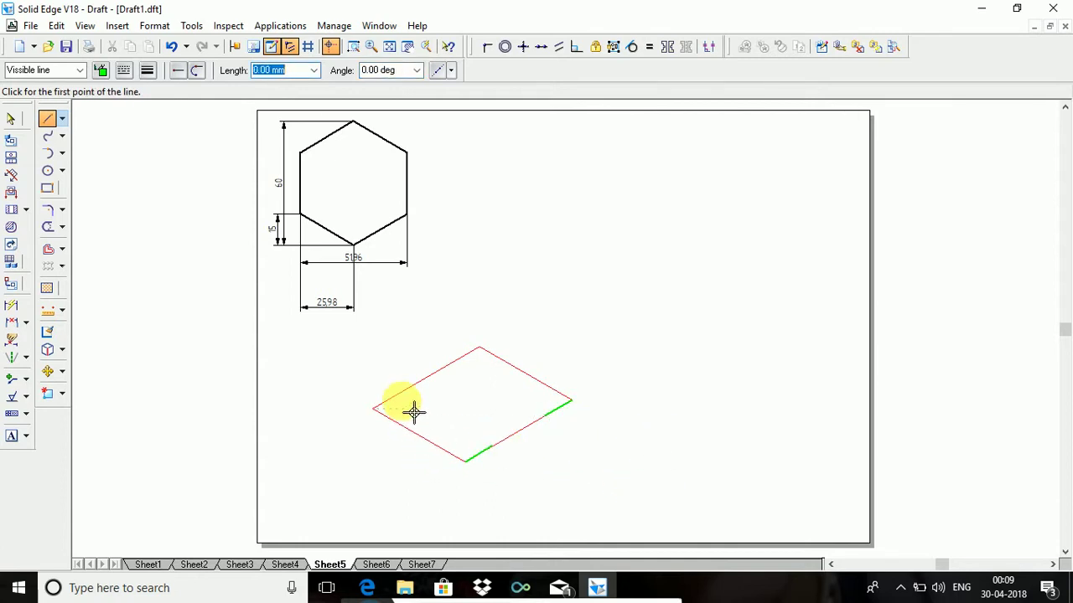
Draw 15 mm marks from the top corner at -150° and the left vertex at 30°.
left_click(49, 124)
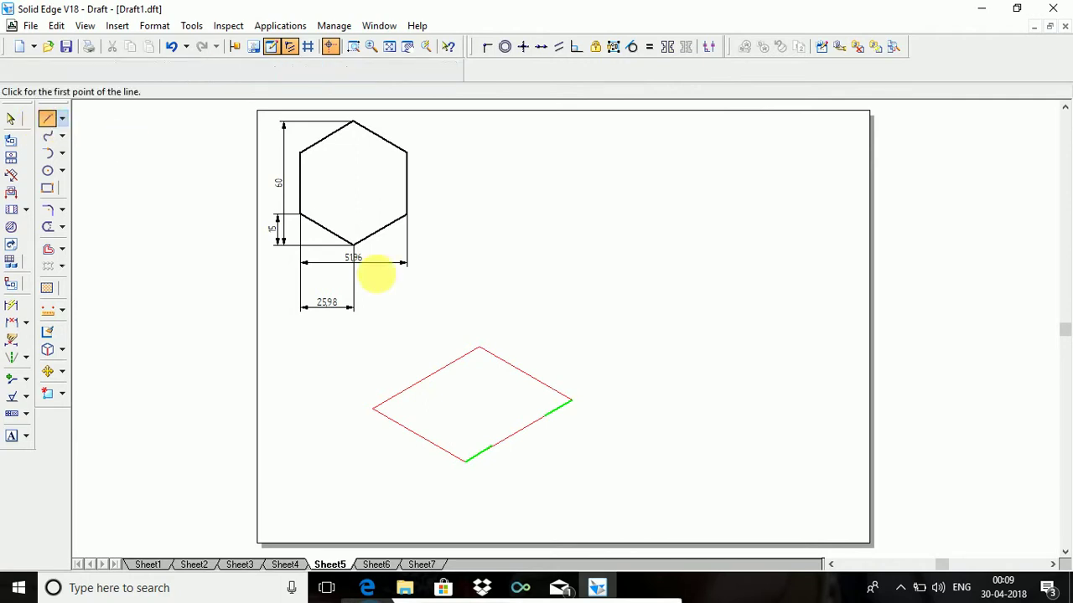
left_click(479, 349)
type("15")
key("Tab")
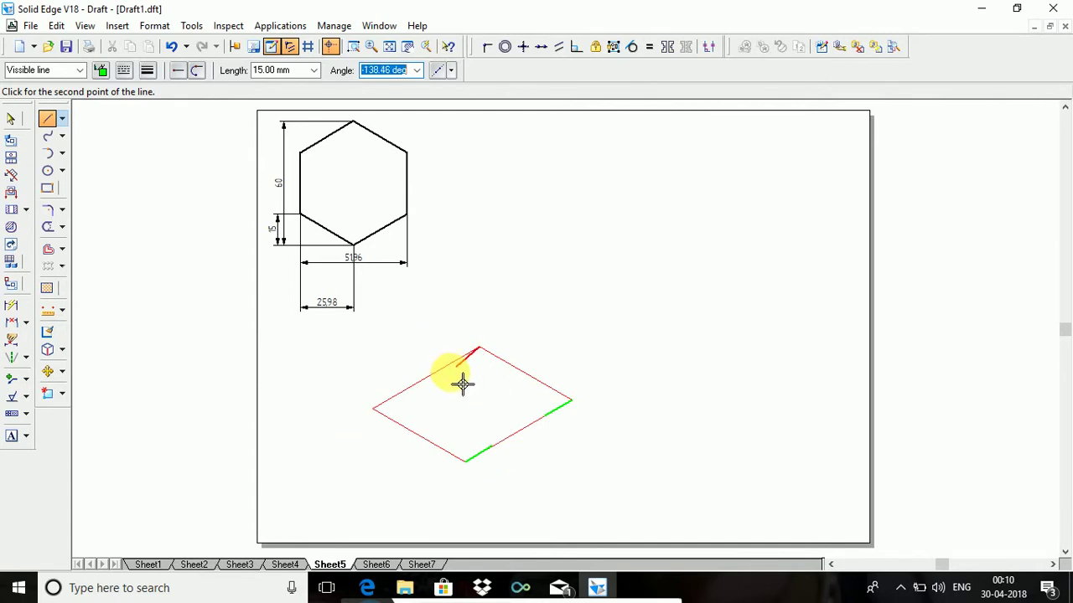
type("-15")
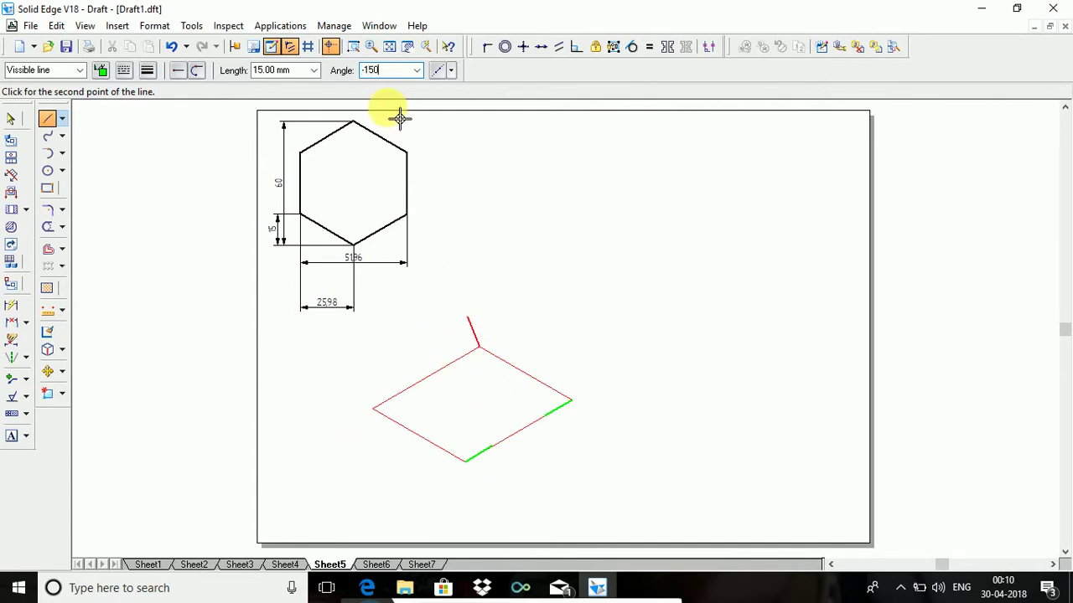
type("0")
left_click(637, 352)
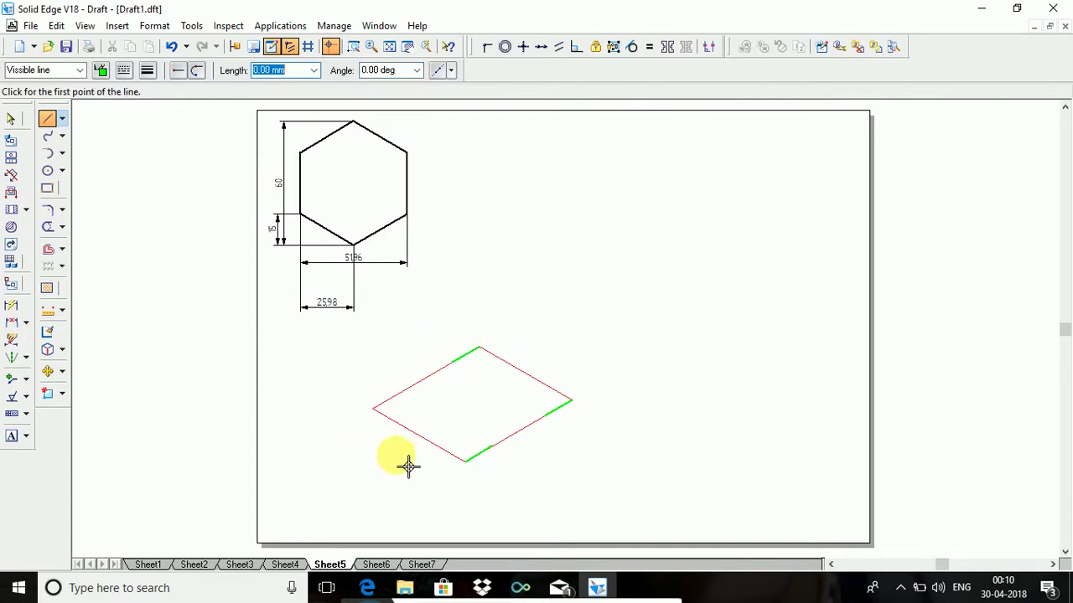
left_click(384, 417)
right_click(384, 420)
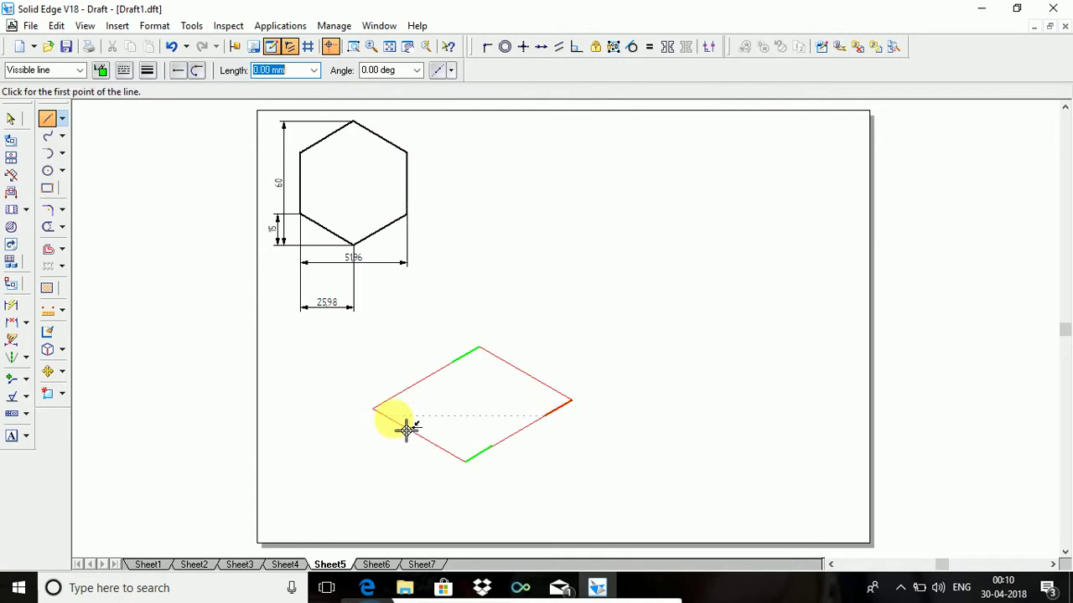
left_click(382, 419)
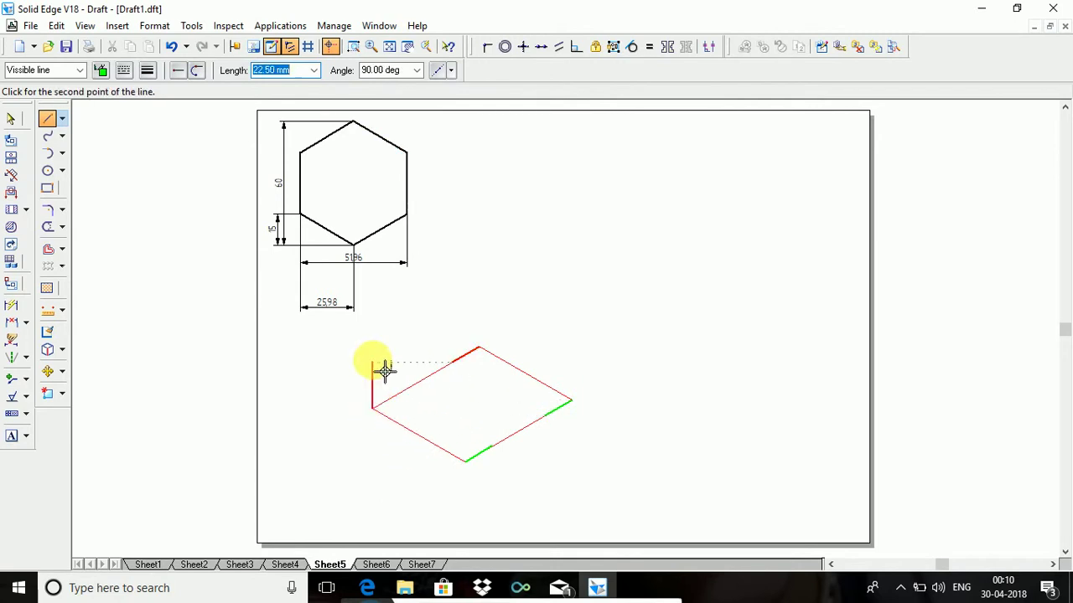
type("15")
key("Tab")
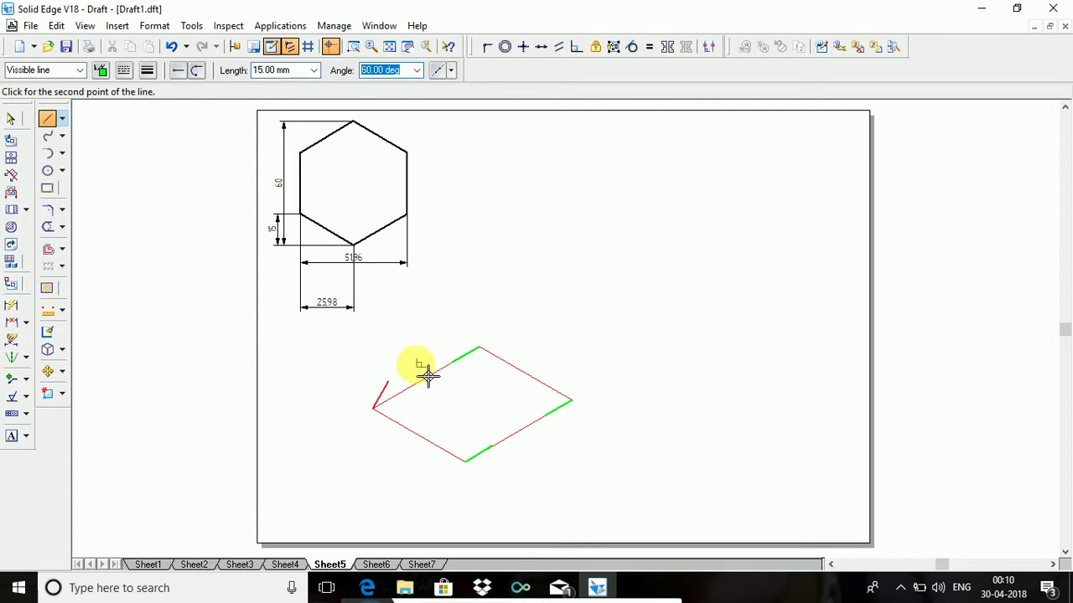
type("30")
key("Tab")
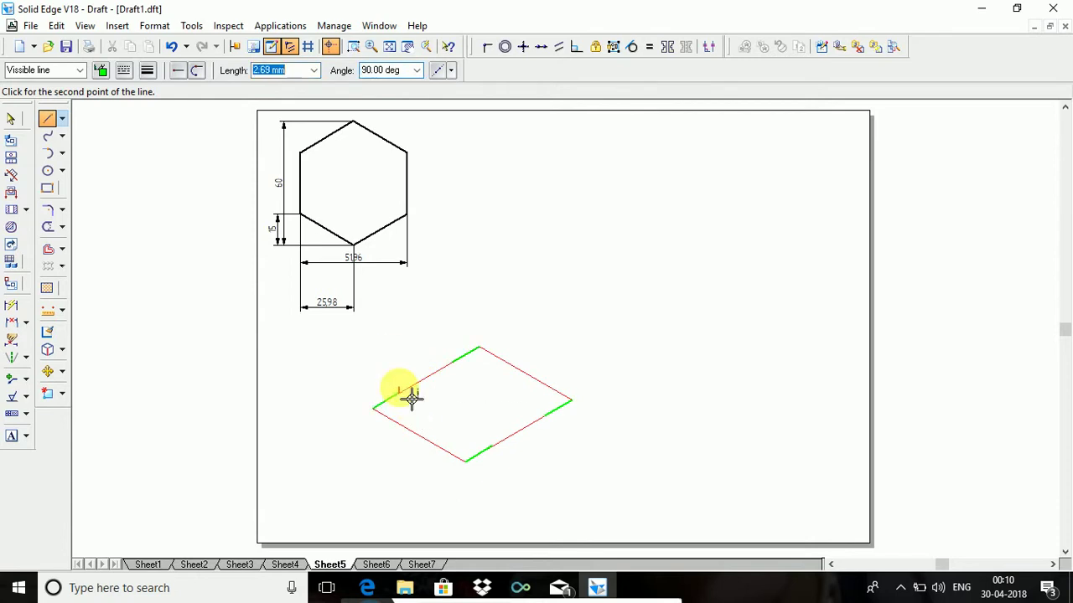
left_click(431, 397)
right_click(804, 369)
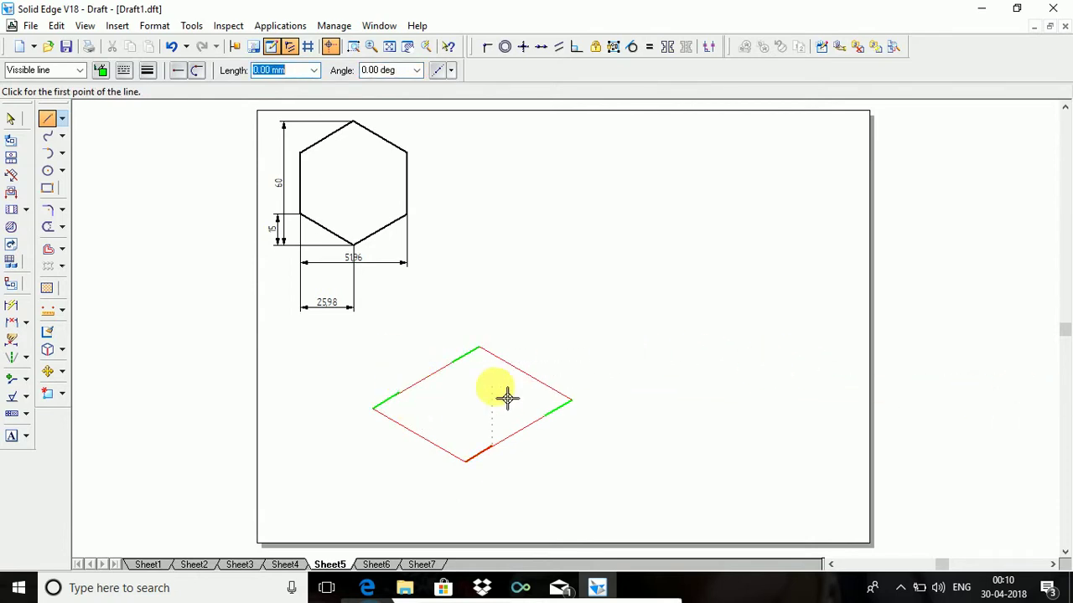
left_click(82, 70)
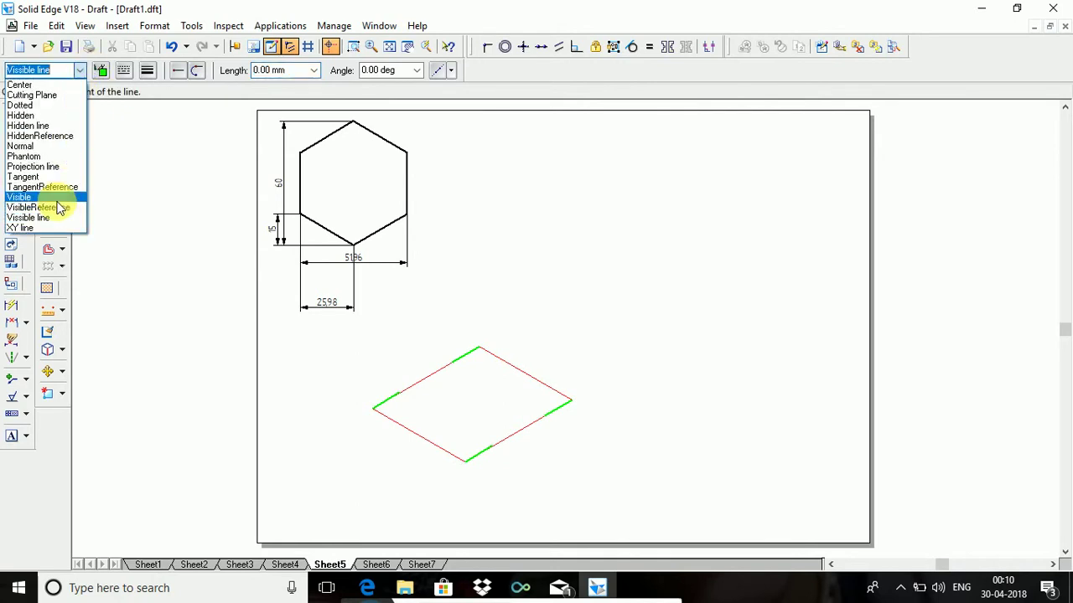
Draw Visible lines from mark to mark around the rhombus, closing the six-sided figure at the bottom mark.
left_click(26, 197)
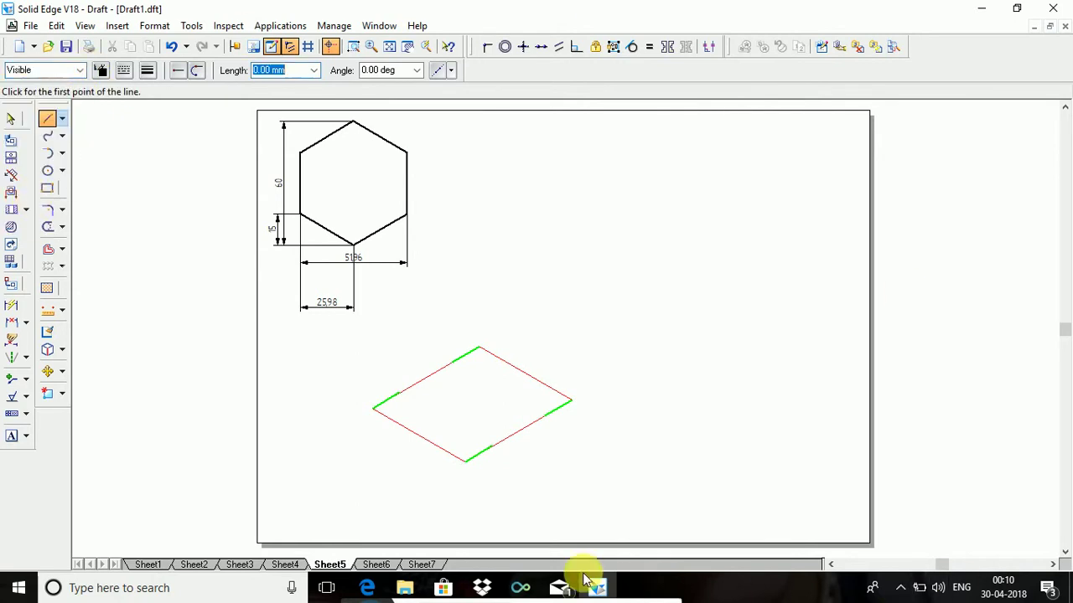
left_click(492, 446)
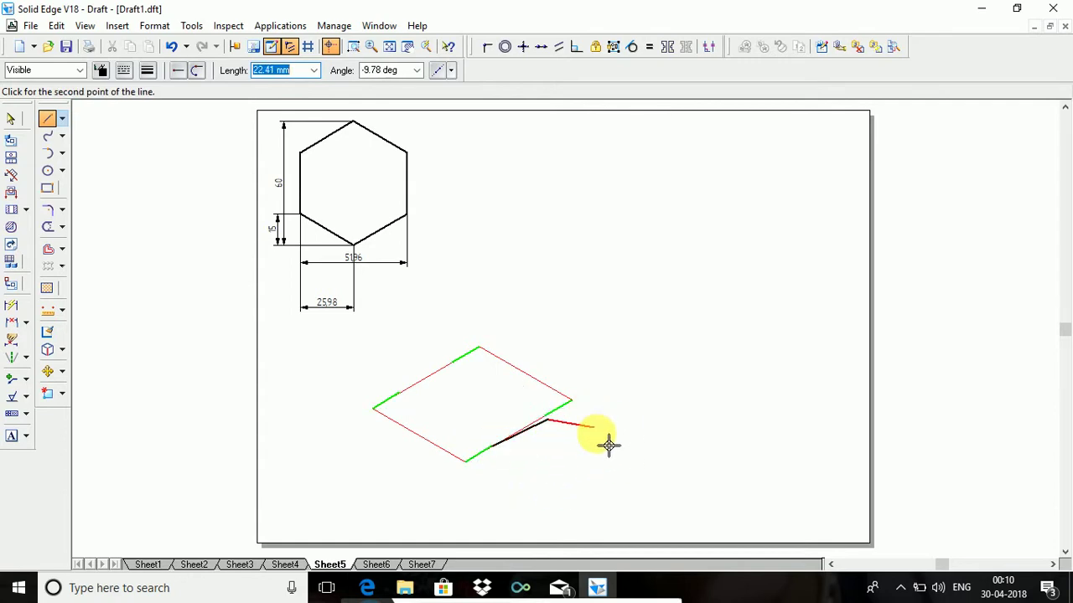
key("Escape")
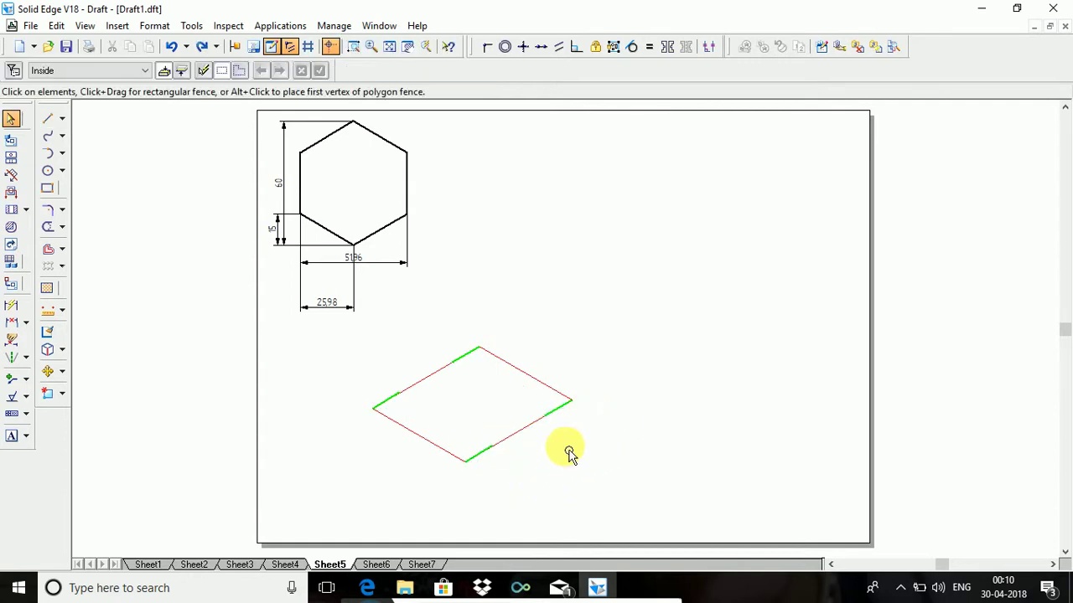
left_click(47, 118)
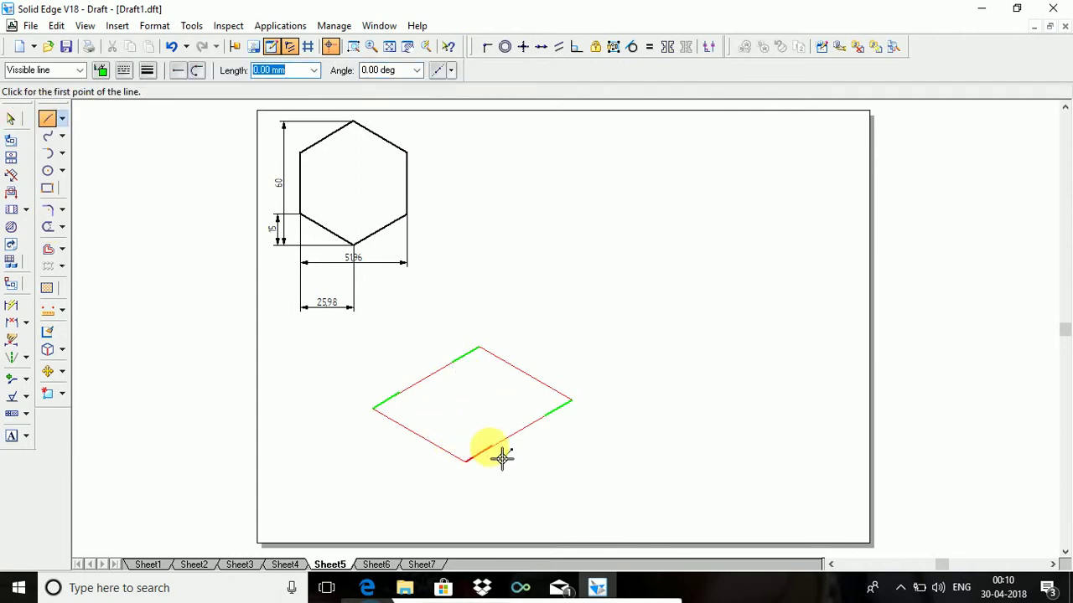
left_click(501, 456)
left_click(555, 427)
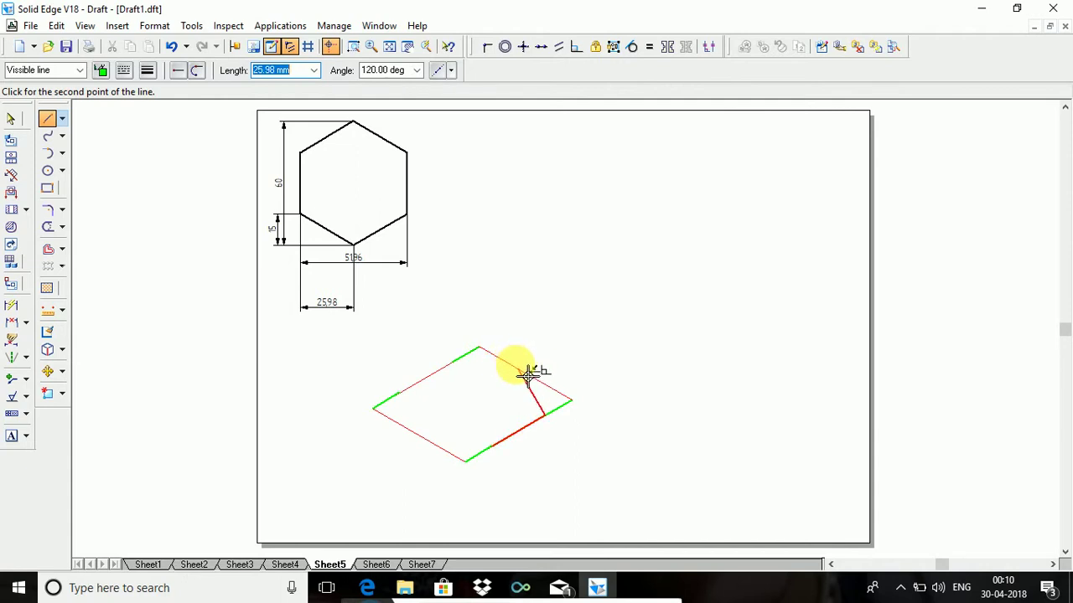
left_click(525, 373)
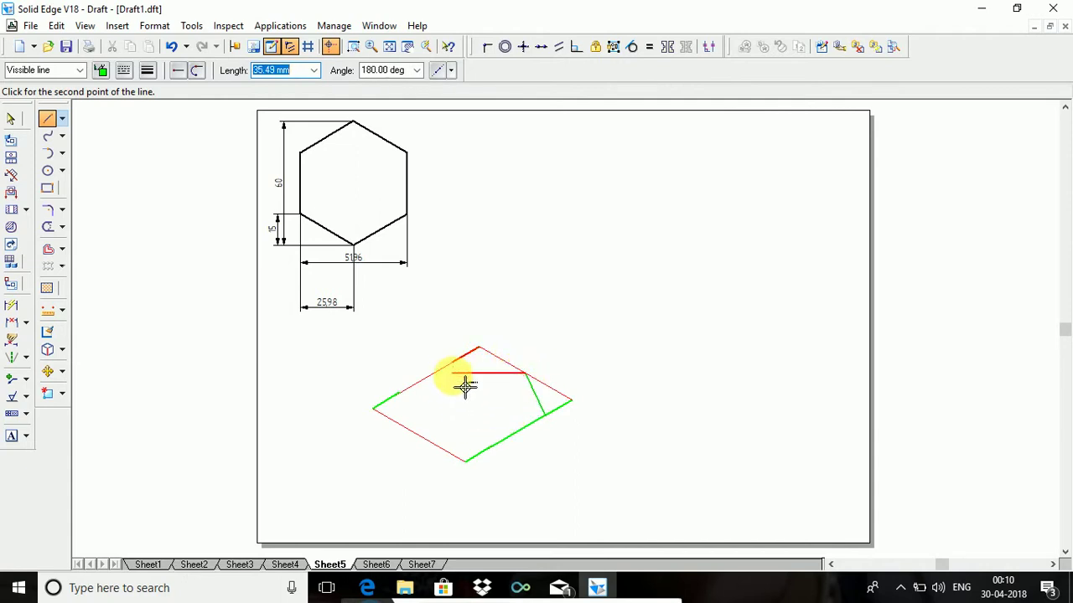
left_click(452, 363)
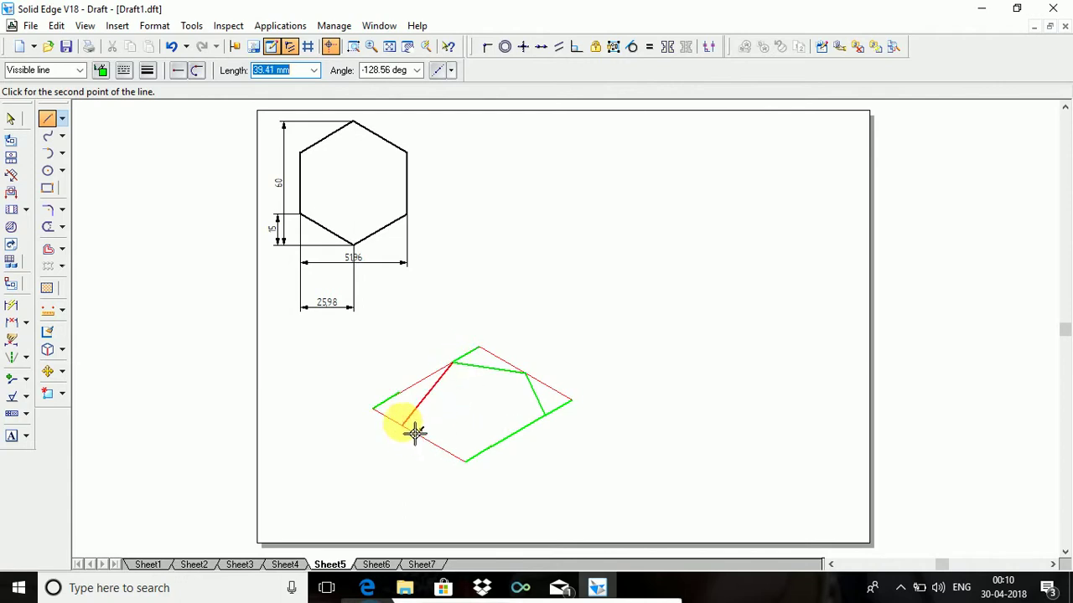
left_click(401, 392)
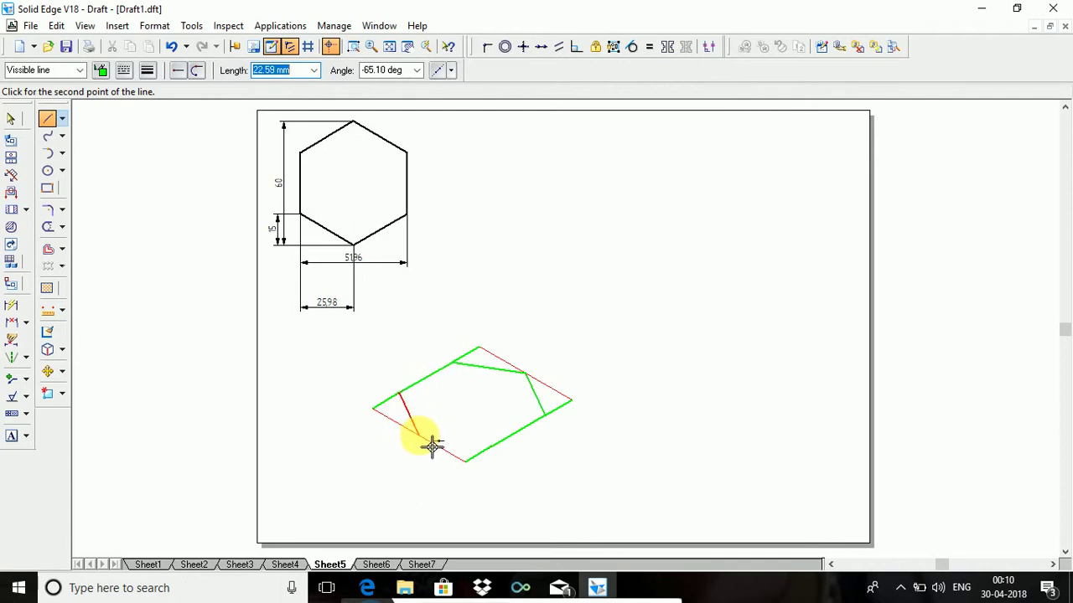
left_click(502, 455)
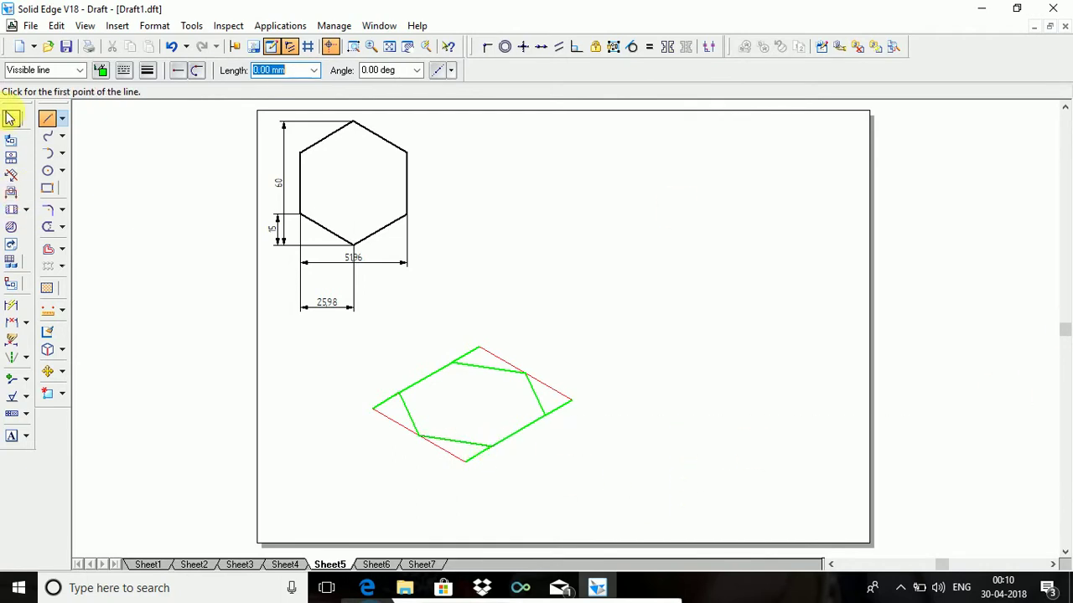
left_click(10, 118)
Delete the 15 mm marks and leftover rhombus projection lines around the hexagon.
left_click(382, 404)
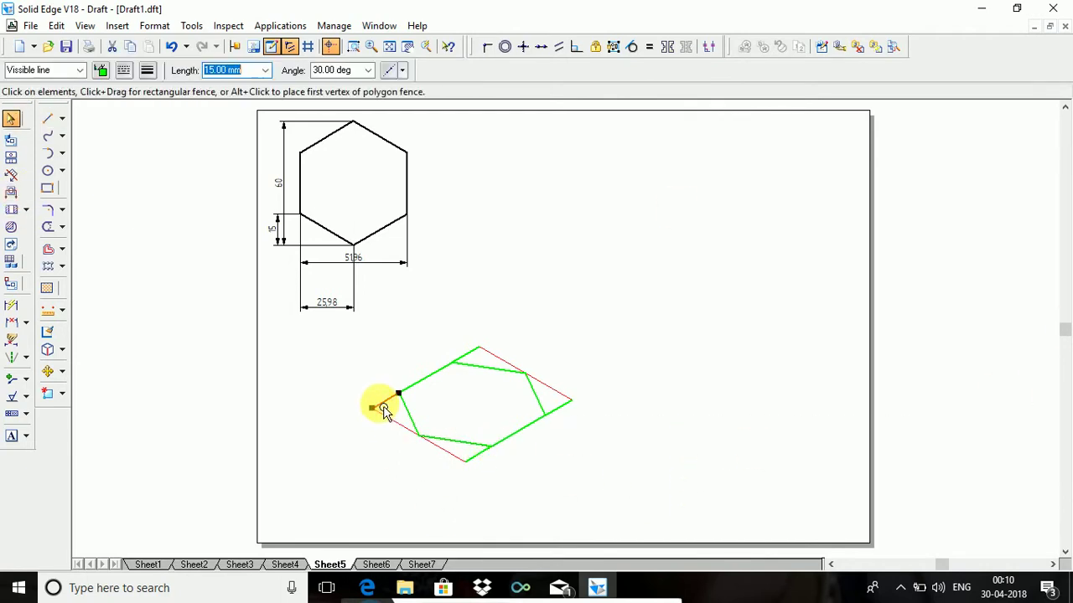
key("Delete")
left_click(401, 428)
key("Delete")
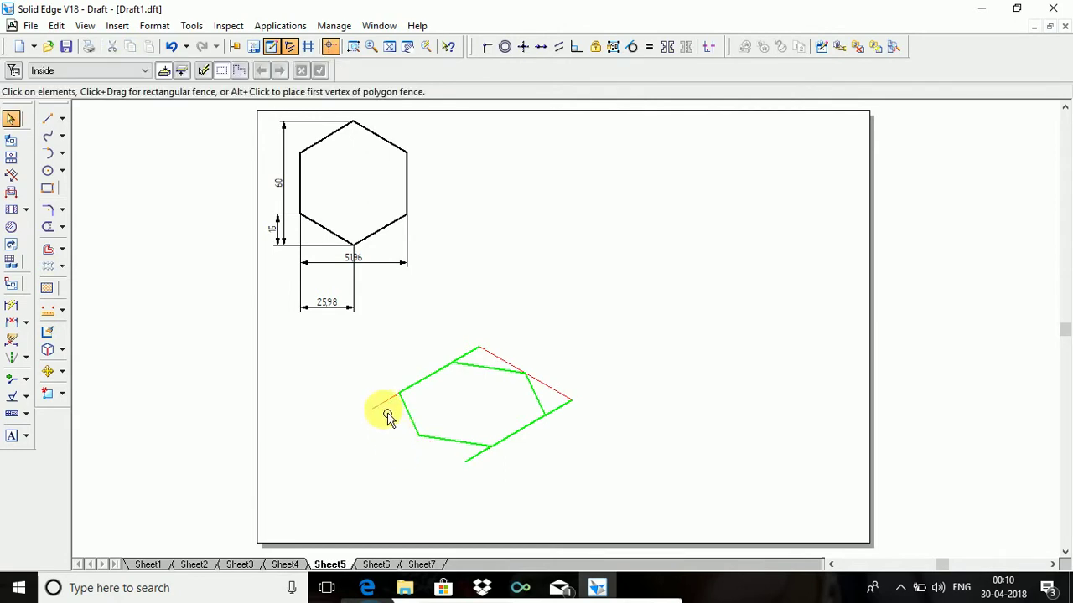
left_click(388, 412)
key("Delete")
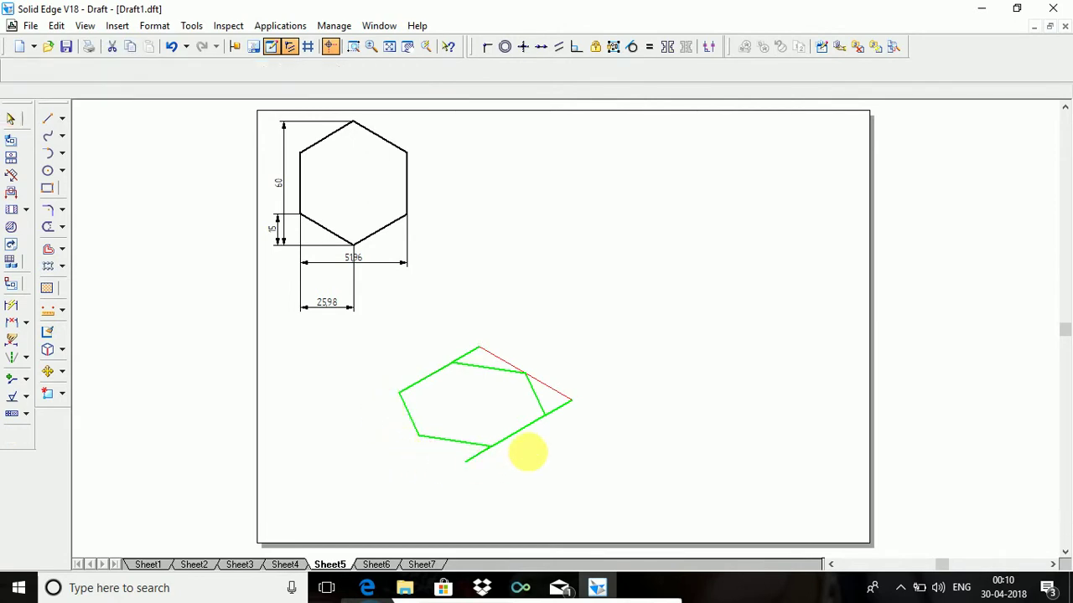
left_click(556, 413)
left_click(563, 409)
key("Delete")
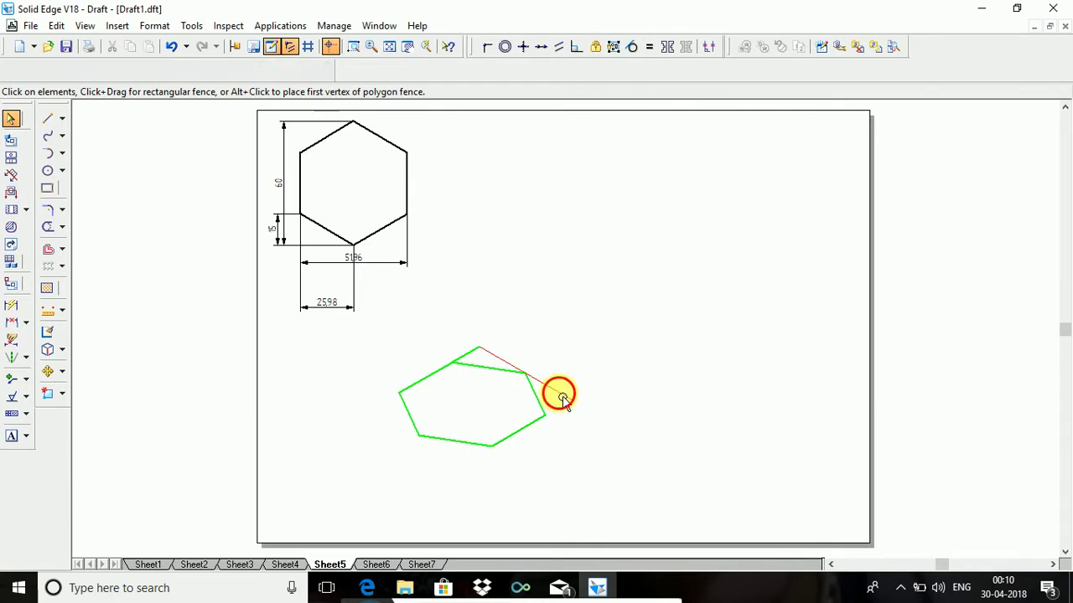
left_click(560, 395)
key("Delete")
left_click(473, 354)
key("Delete")
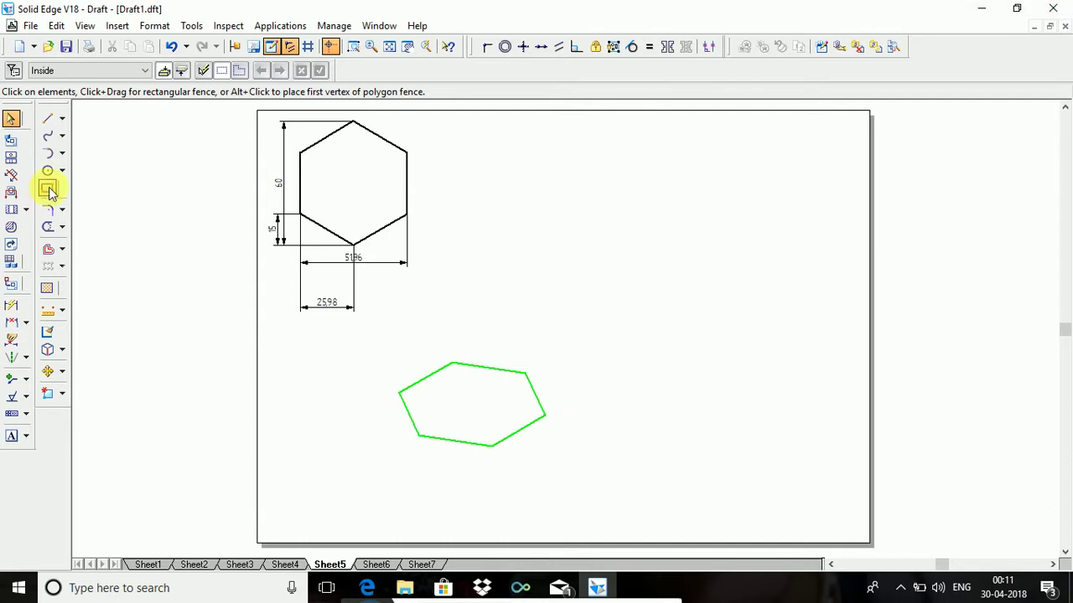
Using Visible line style, start the new rhombus at right with a 60 mm side at 30°.
left_click(46, 123)
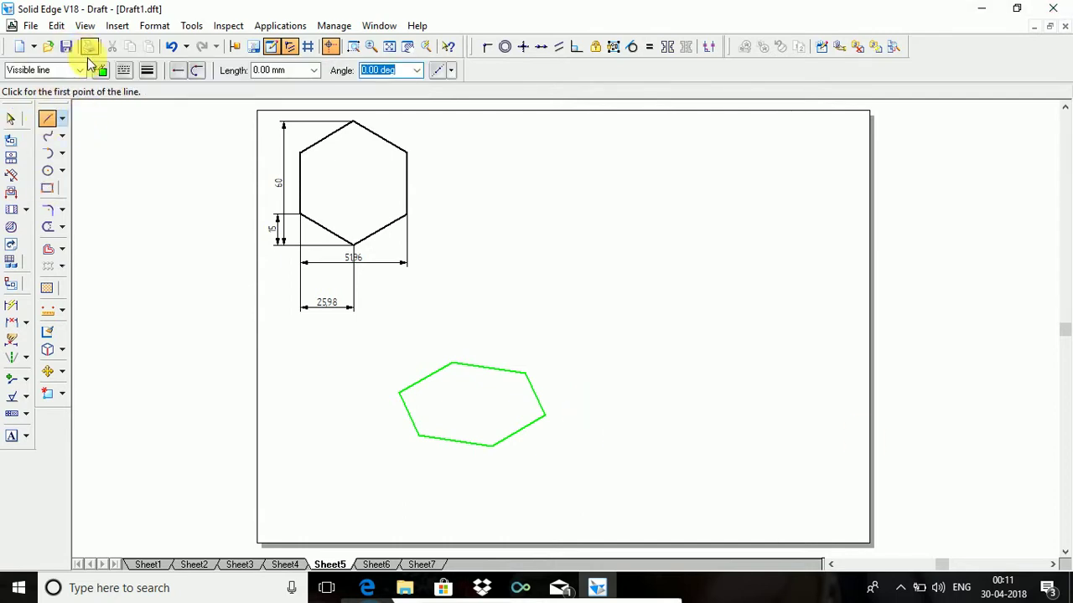
left_click(79, 68)
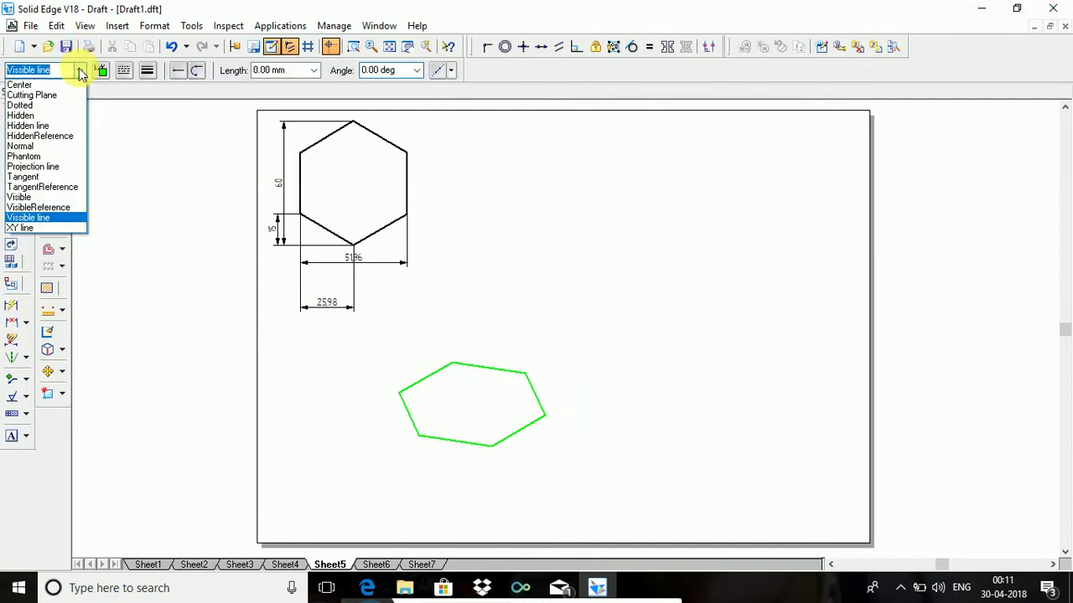
left_click(42, 194)
left_click(716, 415)
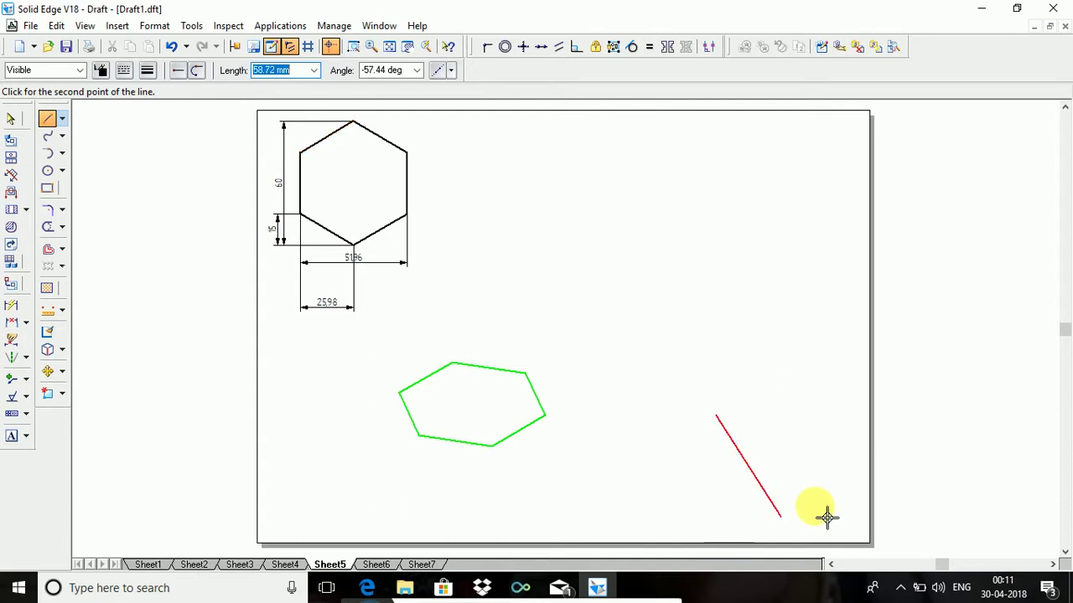
type("6")
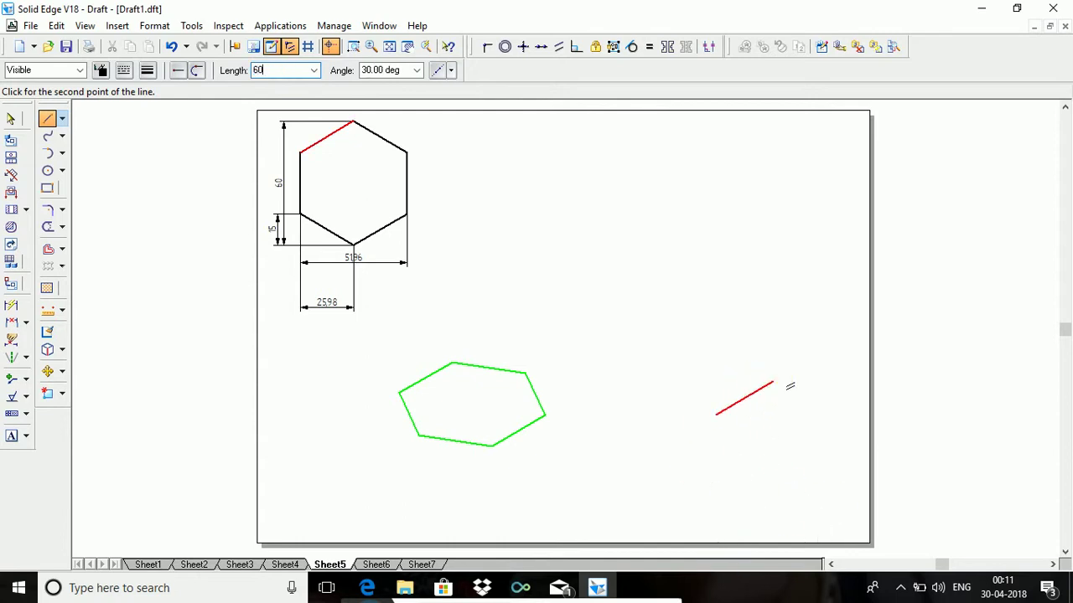
type("0")
key("Tab")
type("3")
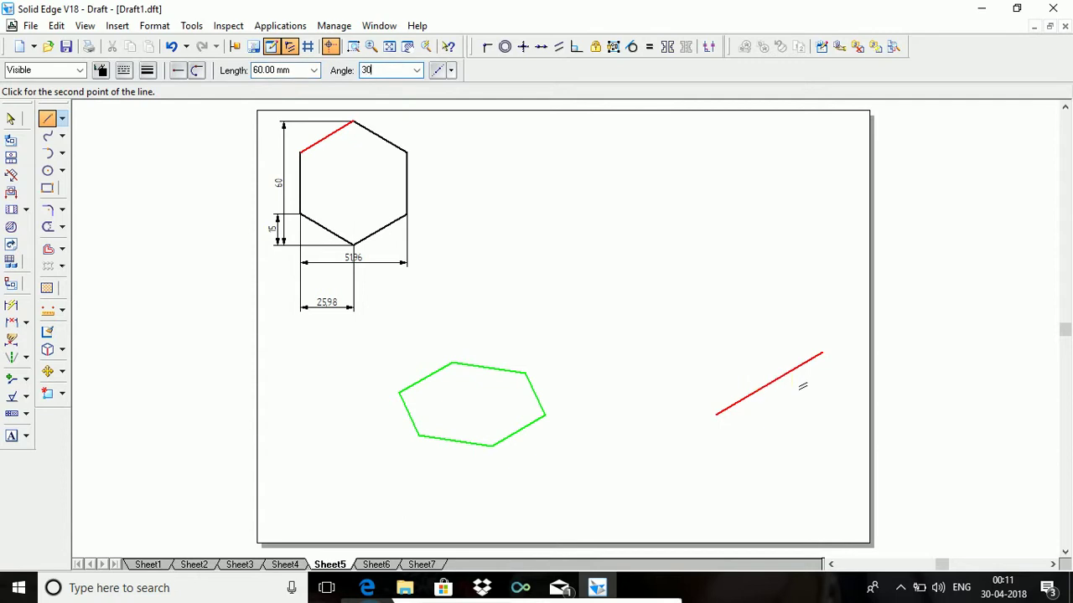
type("0")
left_click(783, 388)
Add sides of 51.96 mm at 150° and 60 mm at -150°, closing at the start point.
type("5")
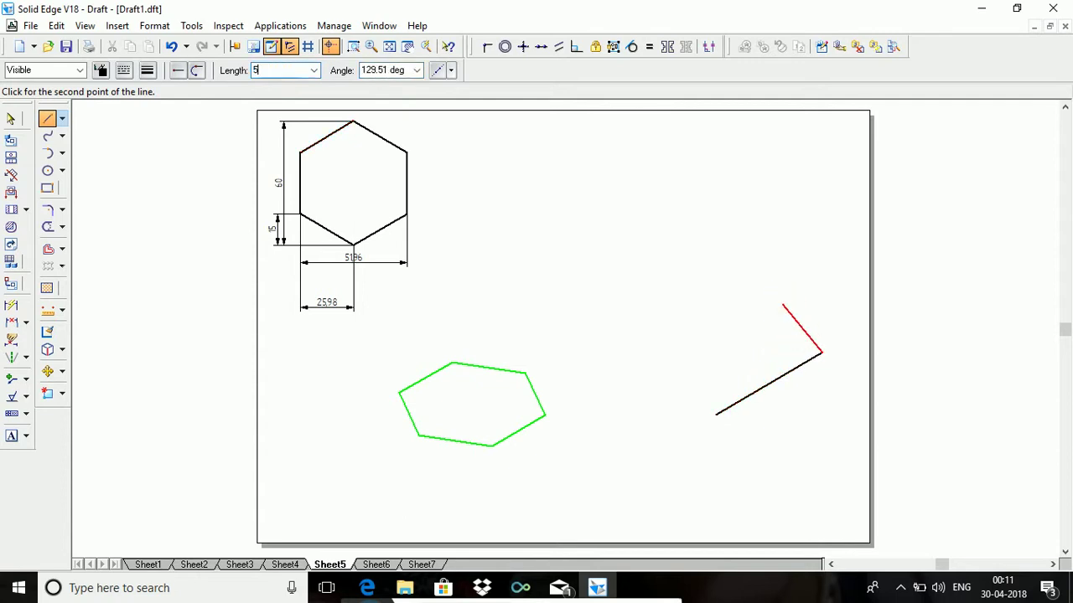
type("1.96")
key("Tab")
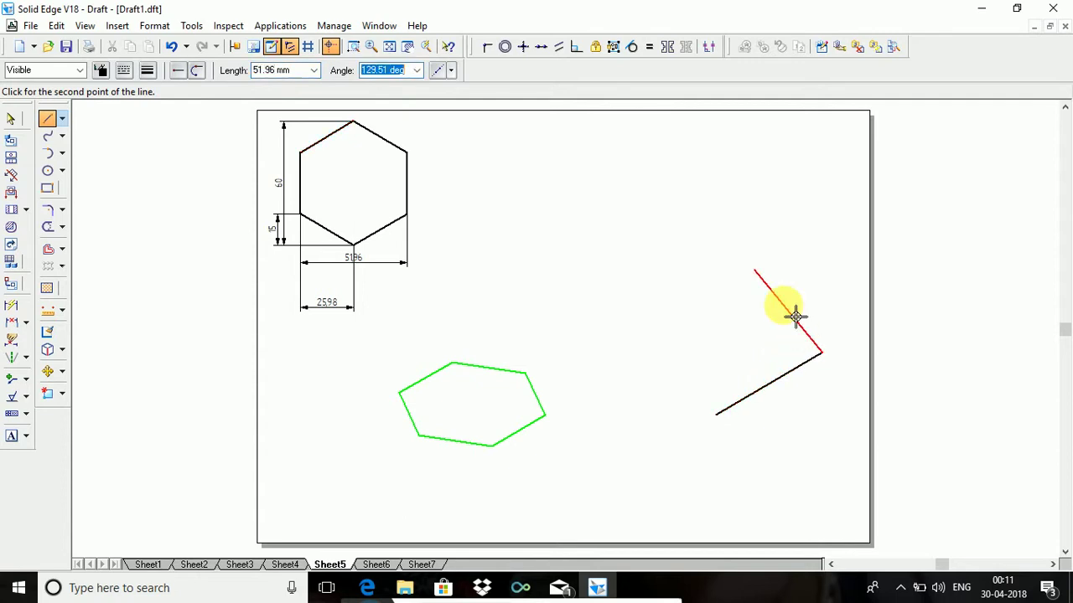
type("150")
left_click(743, 347)
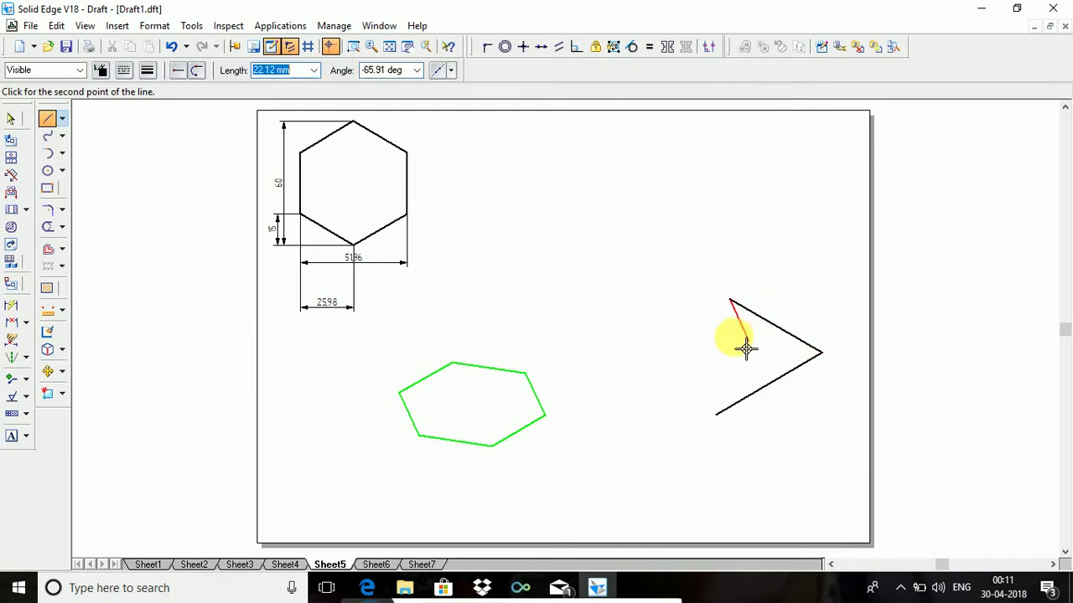
type("60")
key("Tab")
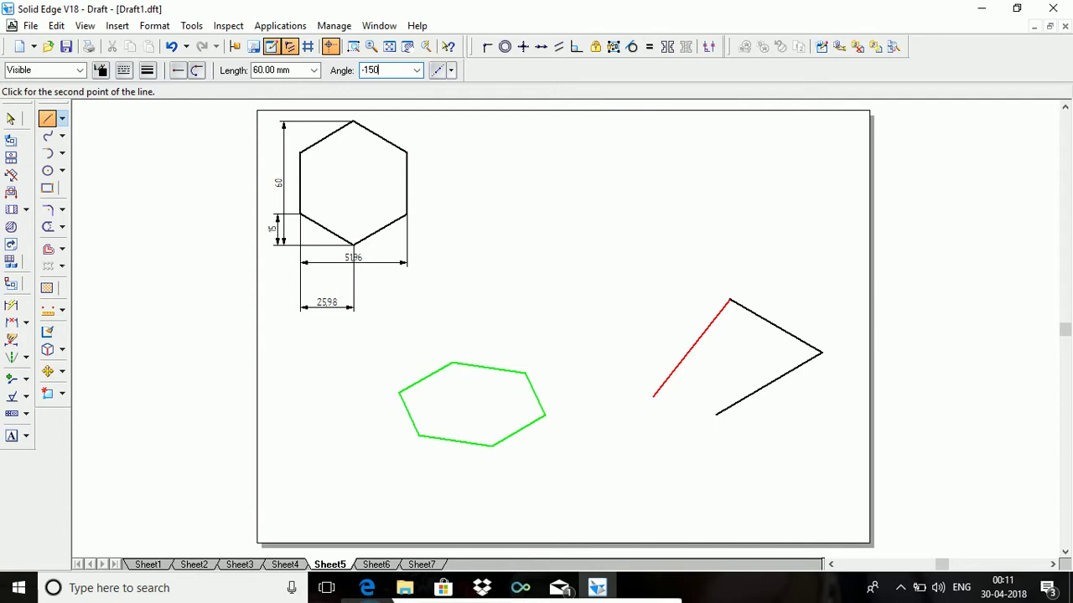
type("-150")
left_click(730, 383)
left_click(726, 425)
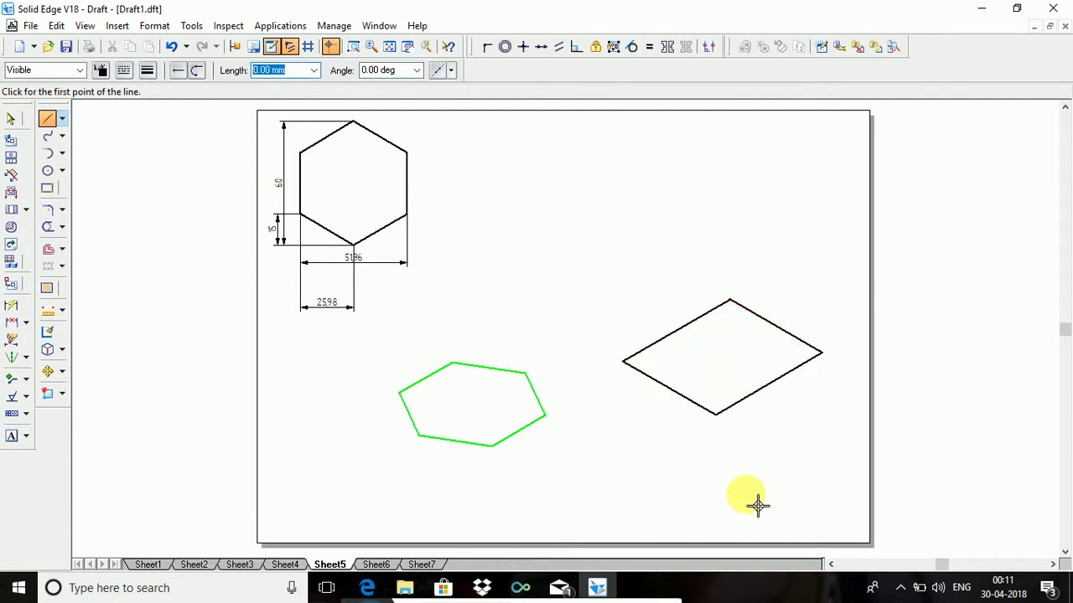
Draw 15 mm-radius centre-point arcs at the rhombus's bottom and right corners.
left_click(64, 155)
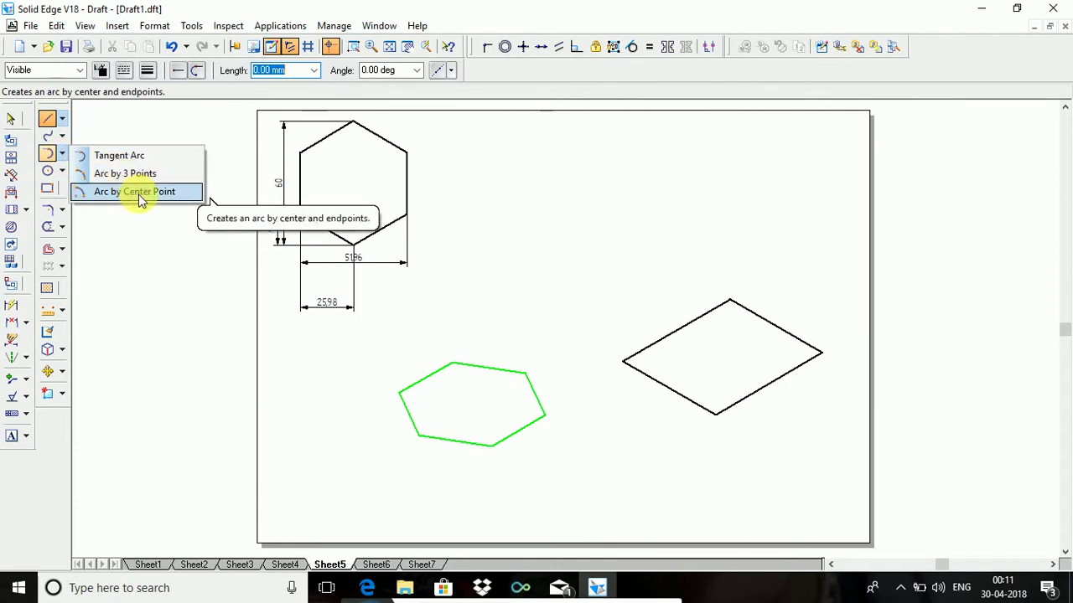
left_click(138, 195)
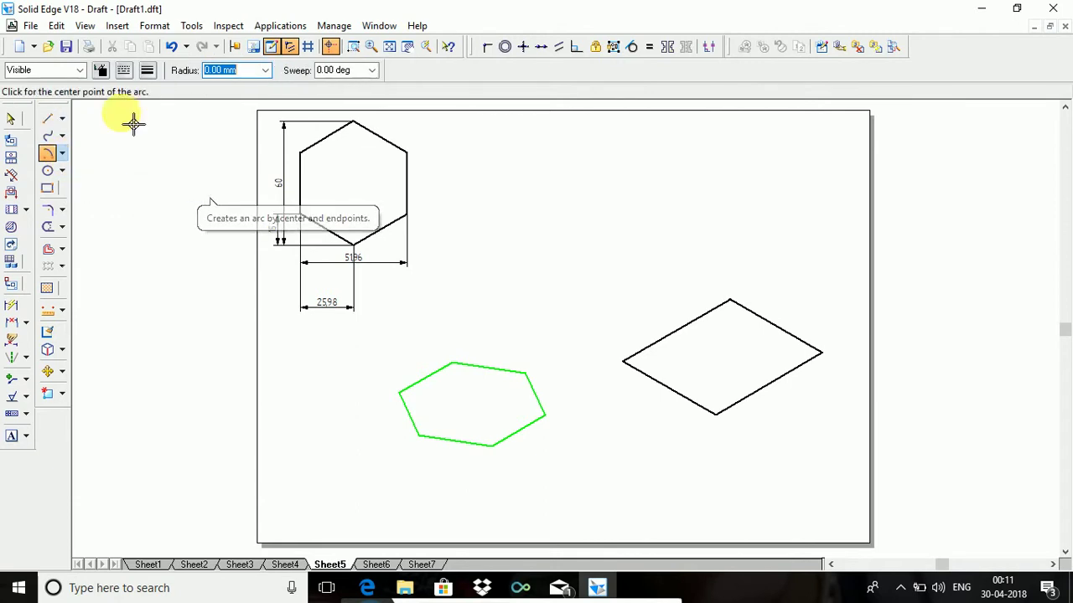
left_click(728, 428)
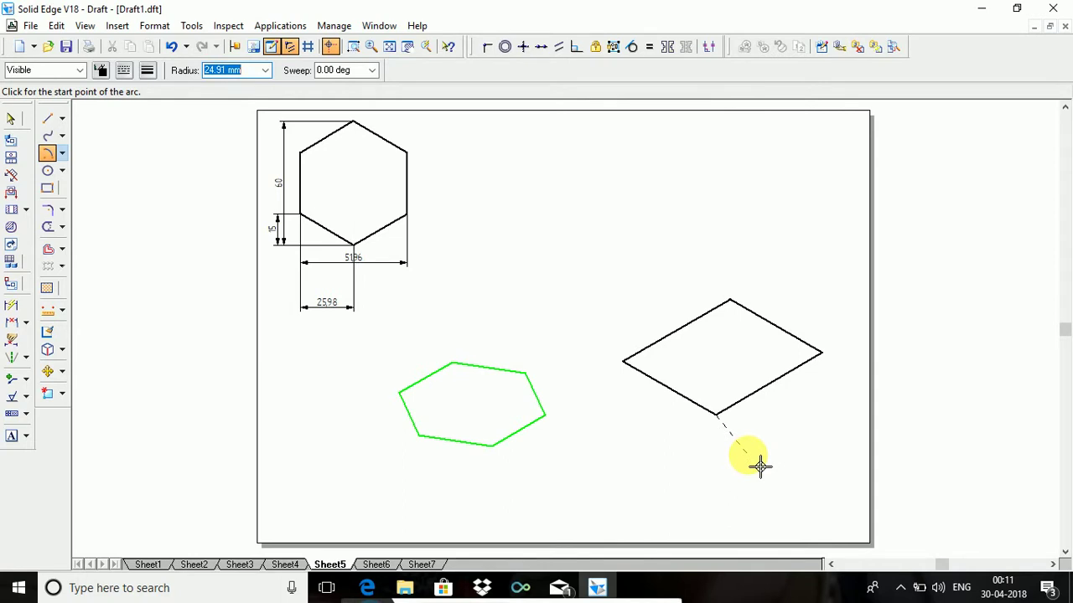
type("15")
key("Tab")
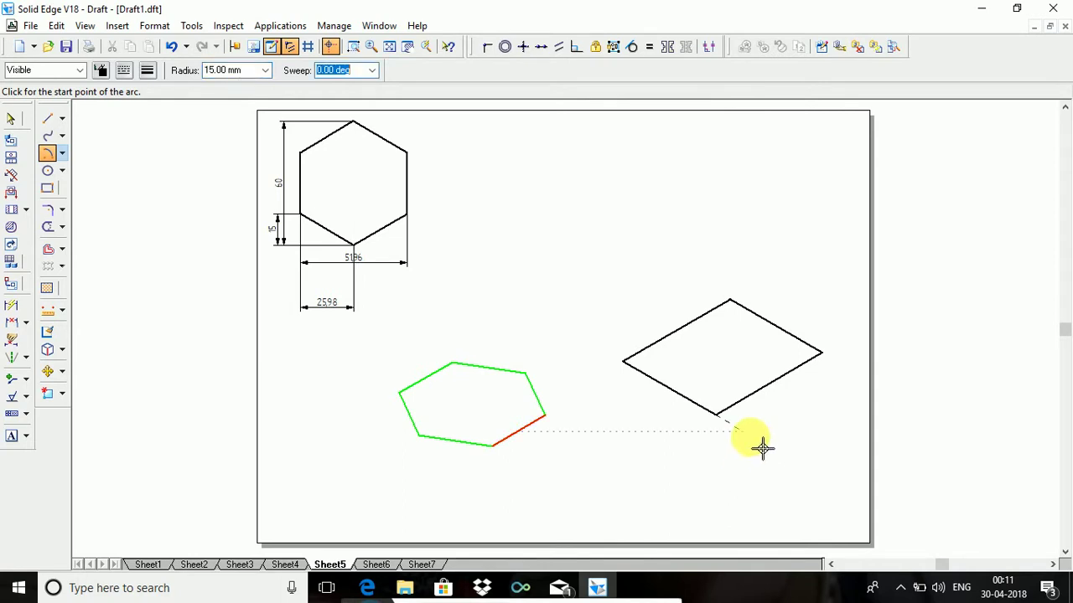
left_click(738, 398)
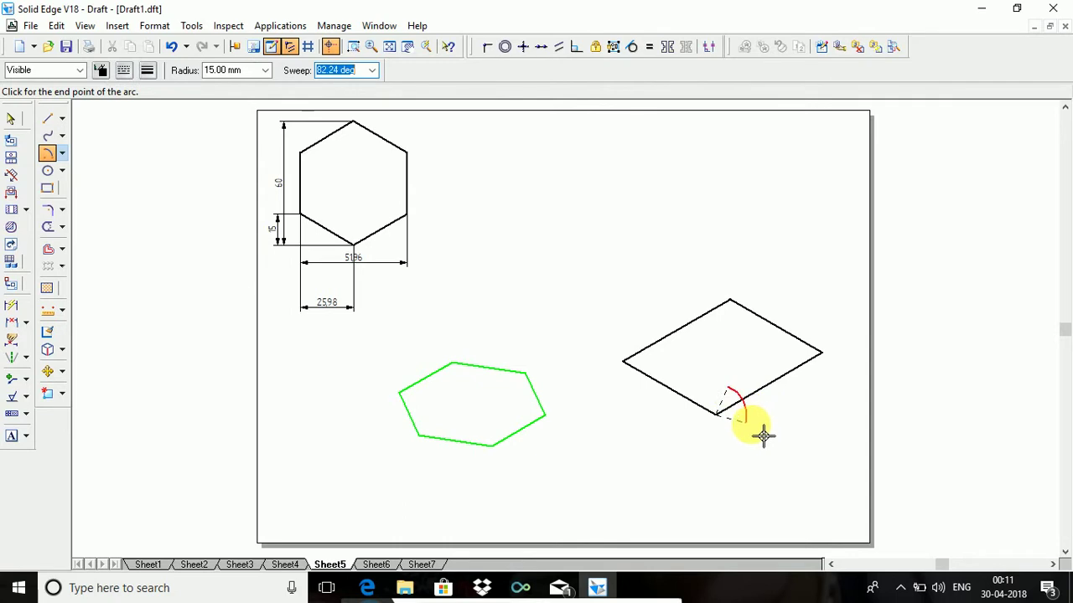
left_click(761, 437)
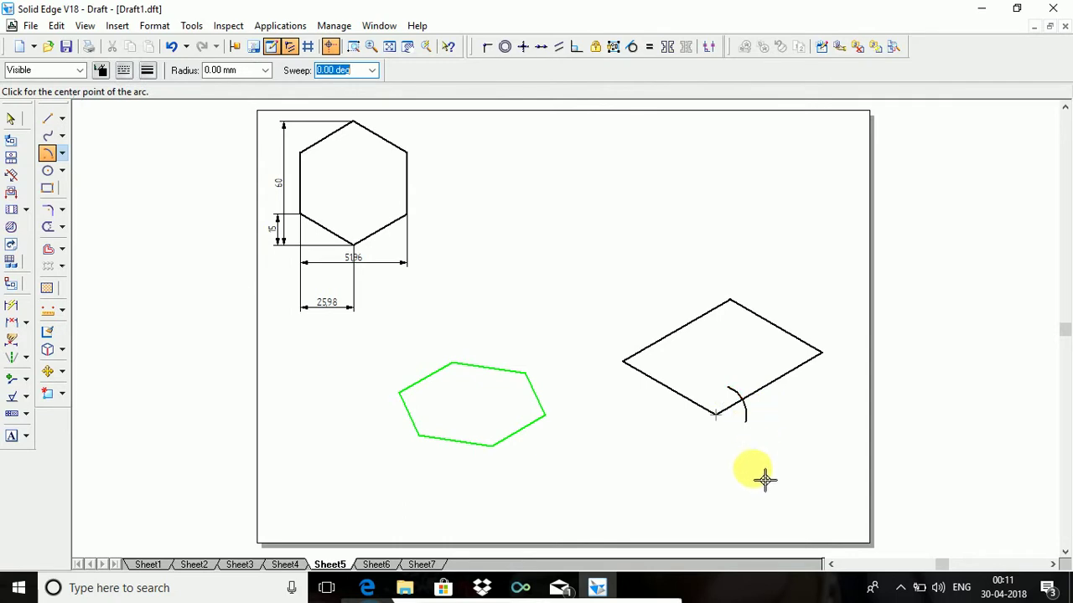
left_click(62, 154)
left_click(159, 195)
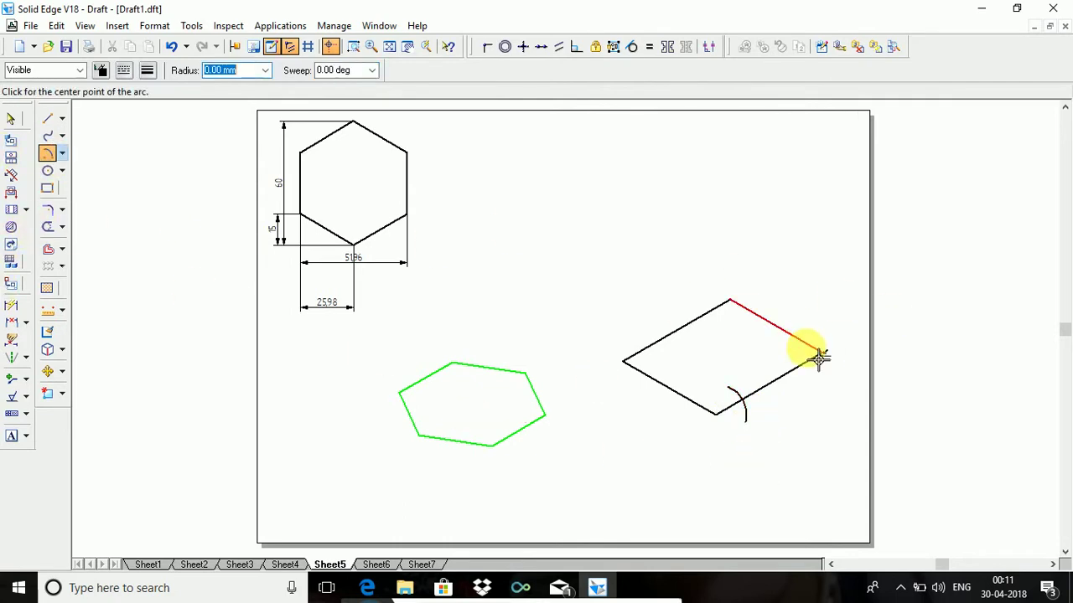
mouse_move(836, 363)
left_mouse_down()
mouse_move(845, 426)
mouse_move(833, 427)
left_mouse_up()
right_click(833, 427)
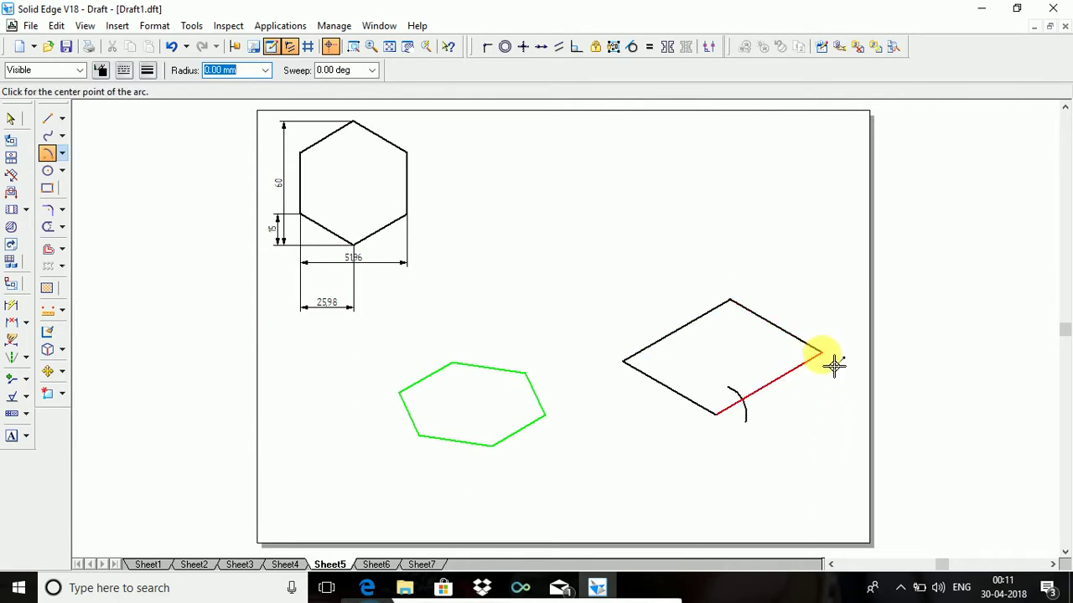
left_click(835, 364)
type("1")
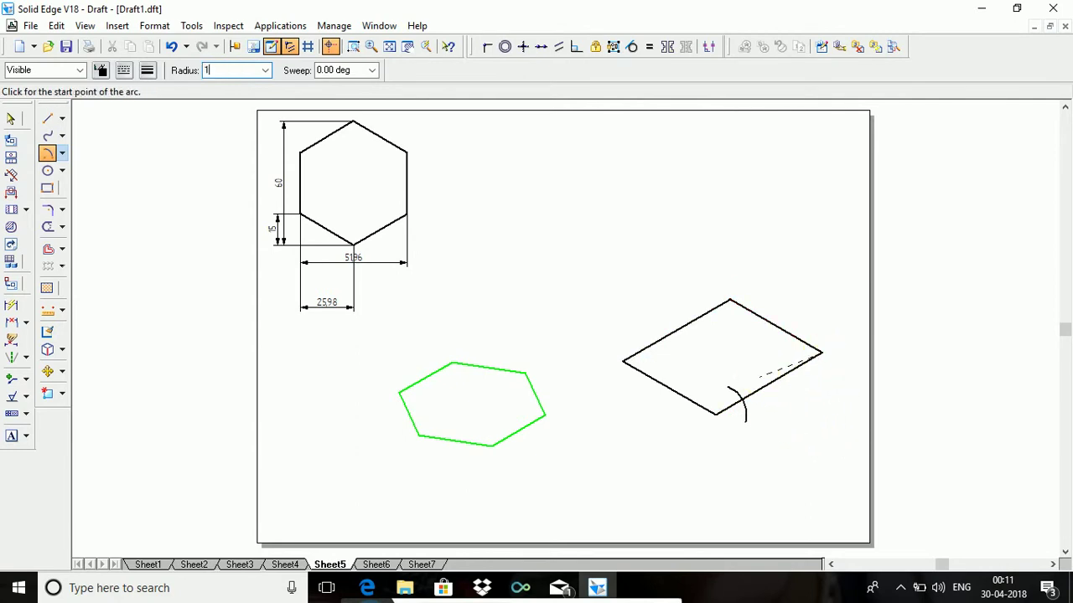
type("5")
key("Tab")
left_click(790, 377)
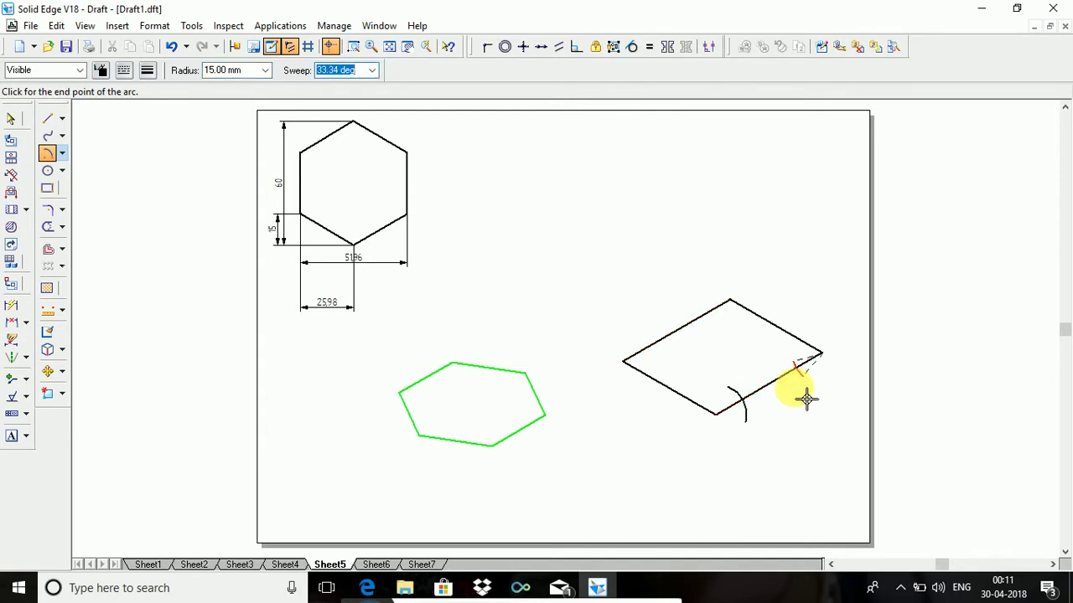
left_click(805, 417)
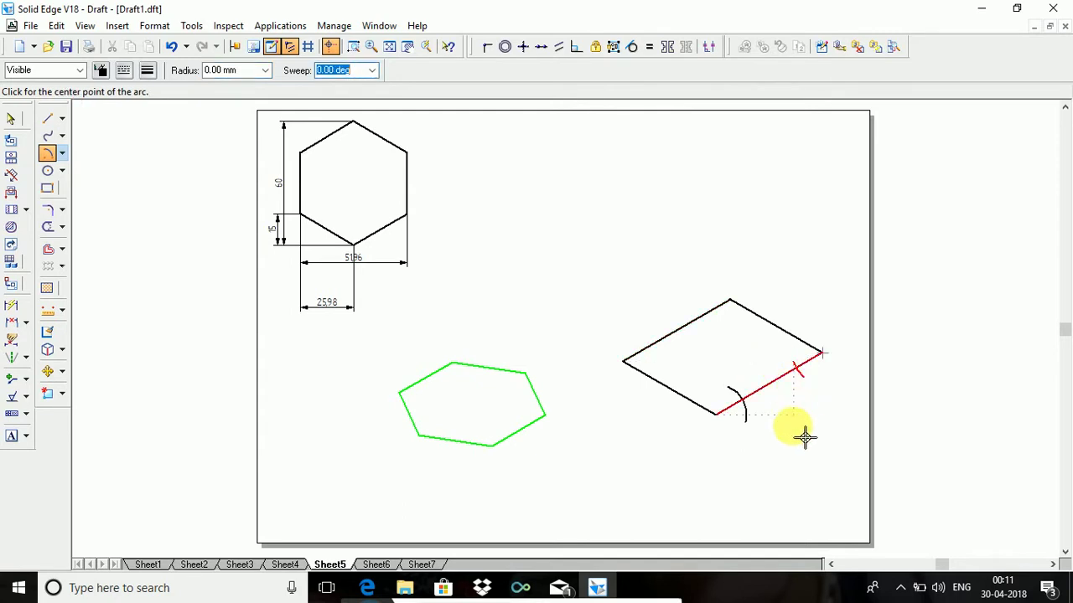
Draw 15 mm-radius arcs centred on the rhombus's top and left corners.
left_click(741, 310)
type("15")
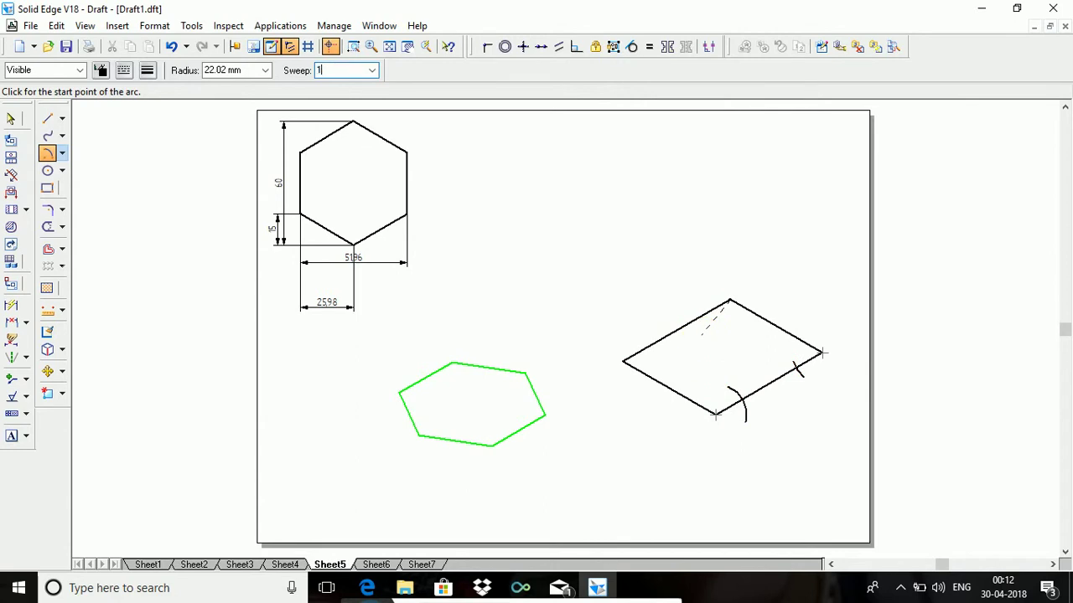
key("Tab")
left_click(726, 306)
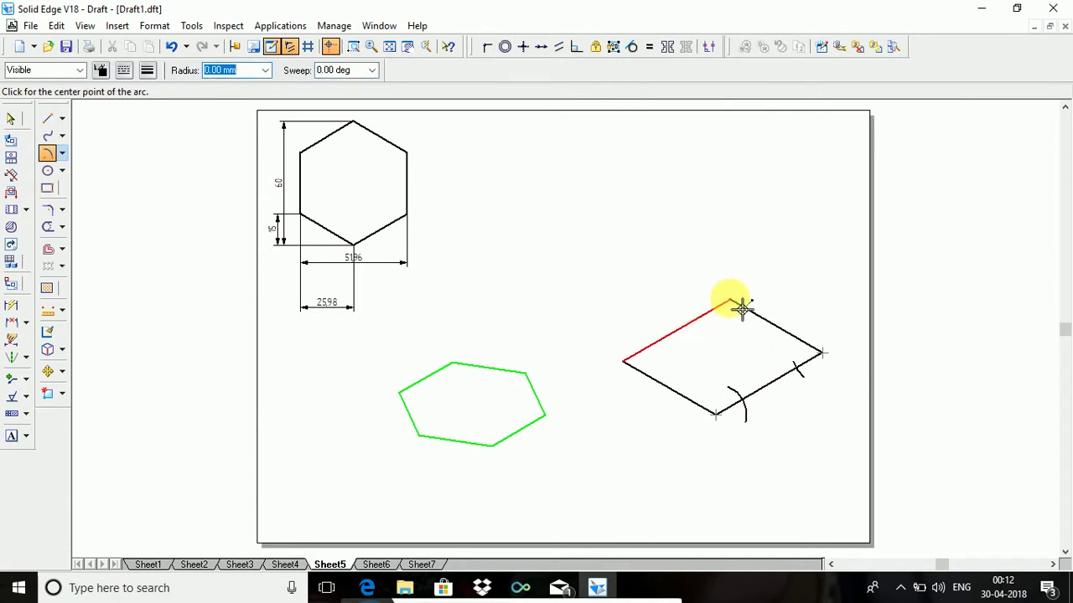
left_click(732, 303)
type("15")
key("Tab")
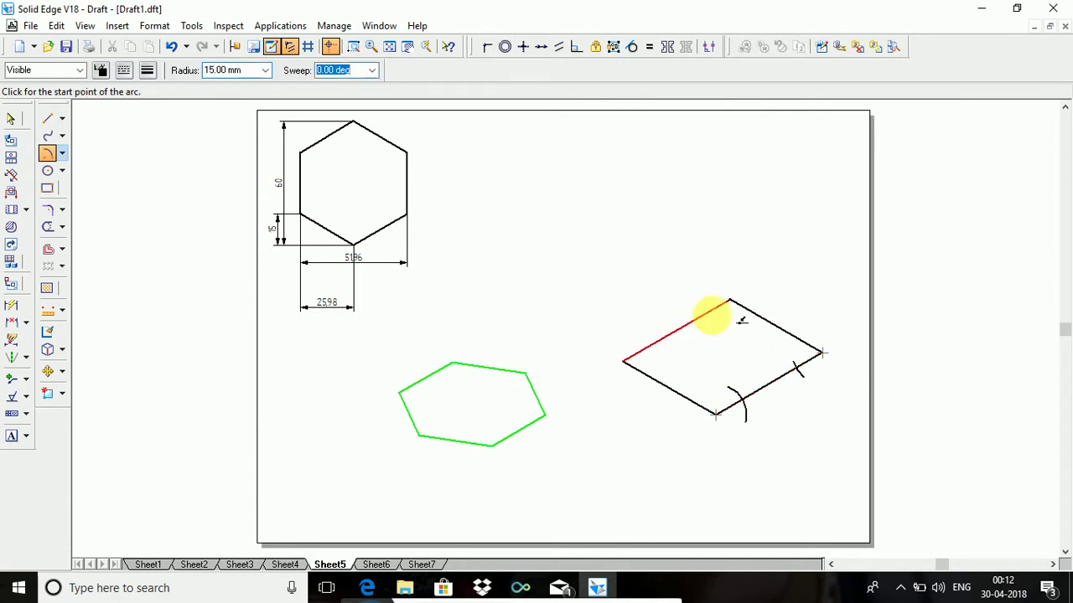
left_click(716, 319)
left_click(708, 307)
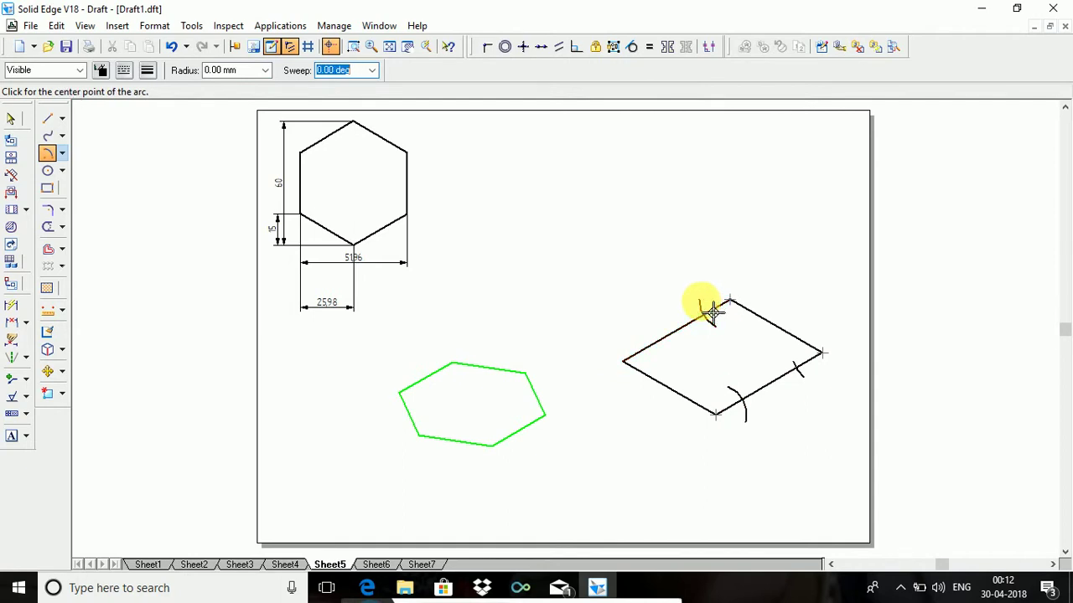
left_click(624, 361)
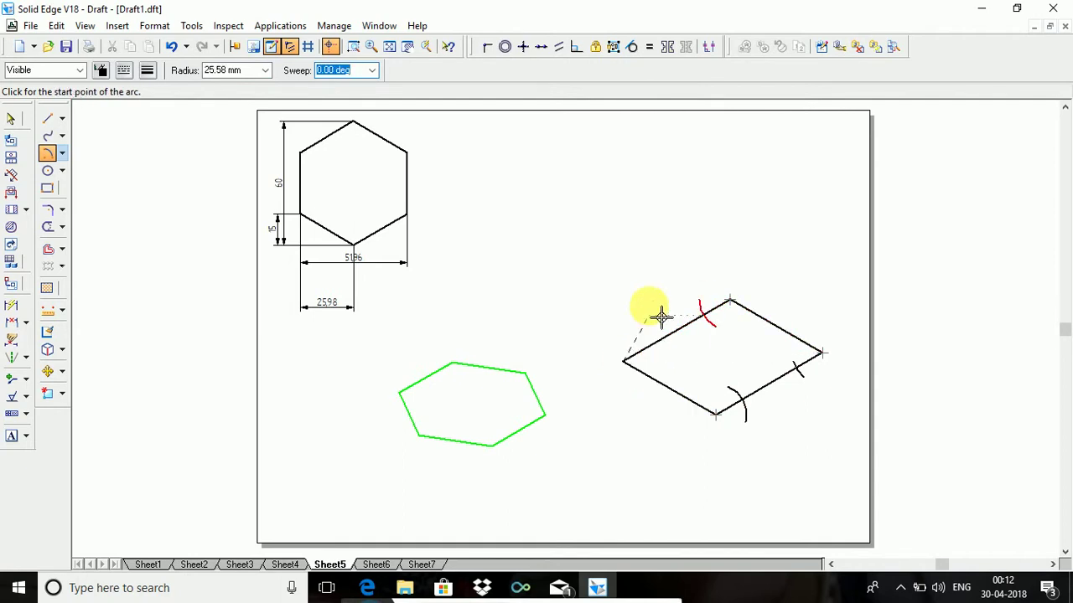
type("15")
key("Tab")
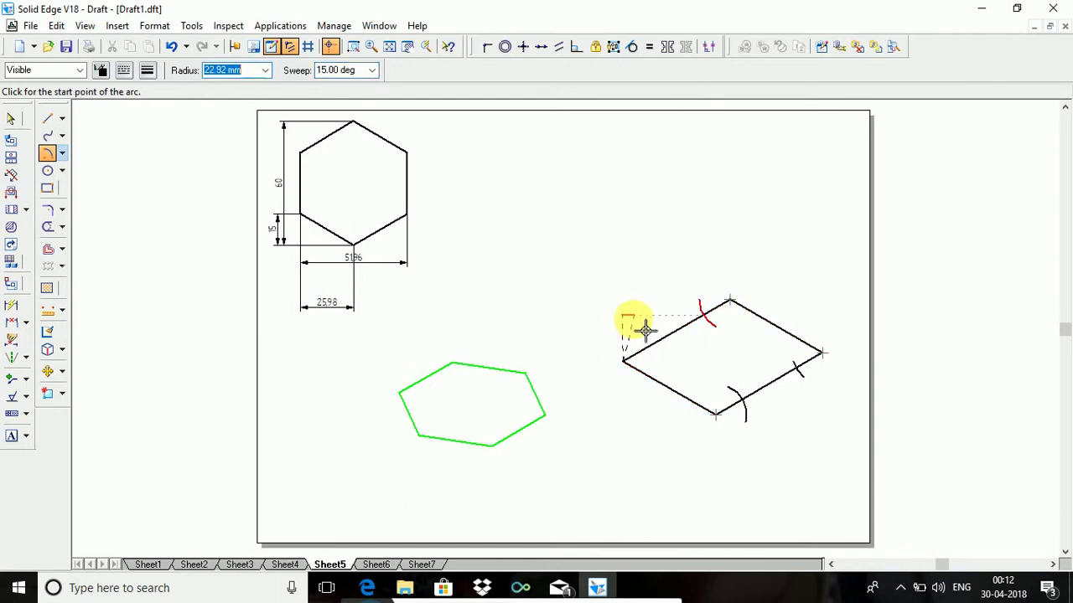
left_click(642, 324)
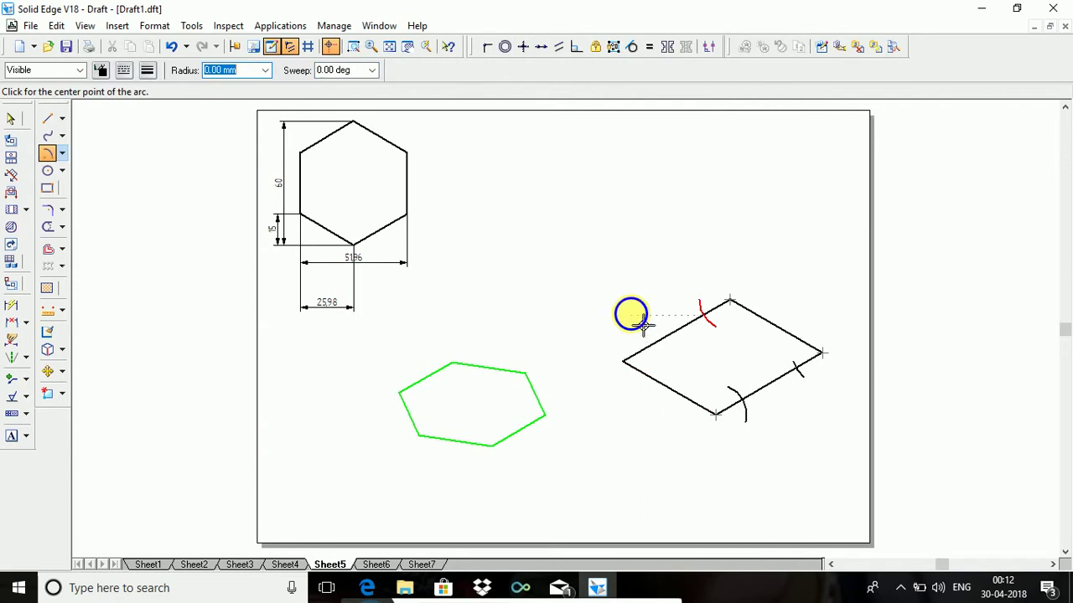
left_click(633, 369)
type("1")
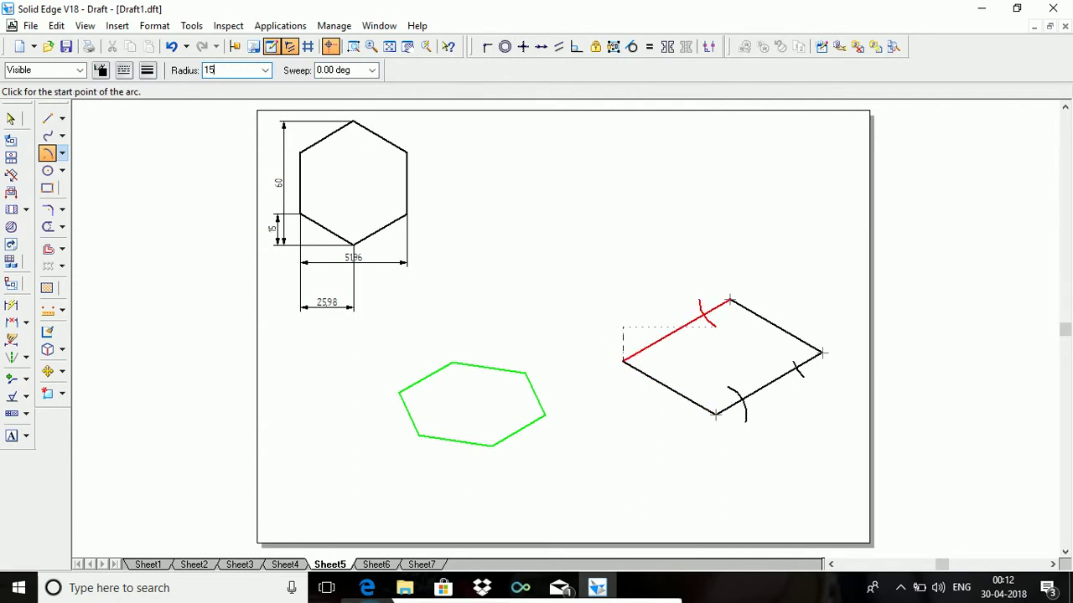
type("5")
key("Tab")
left_click(643, 344)
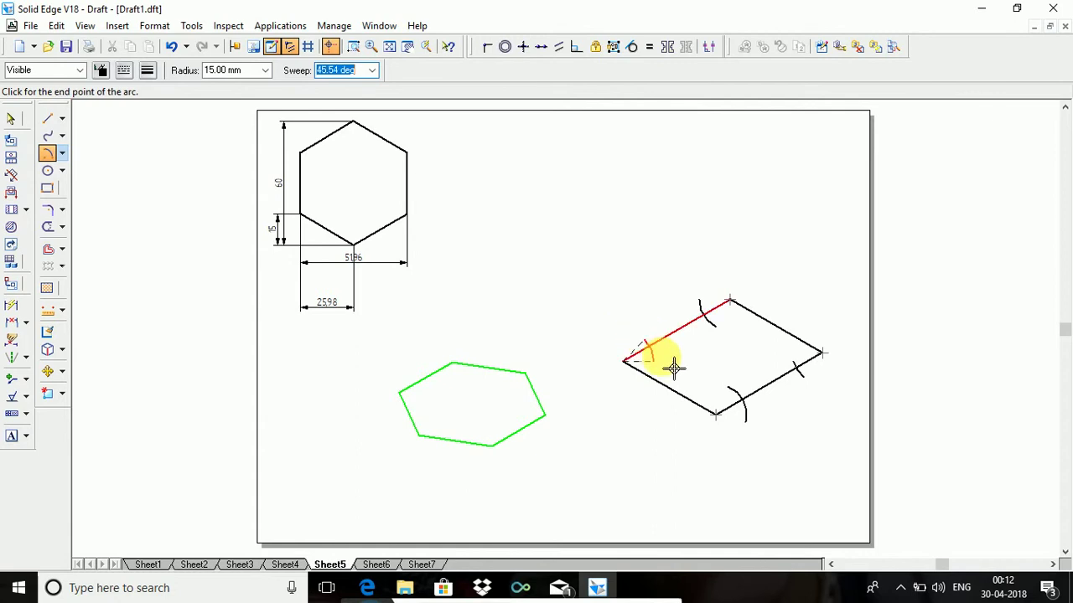
left_click(674, 368)
Trim the top, left, bottom and right arcs down to short ticks on the sides.
left_click(47, 226)
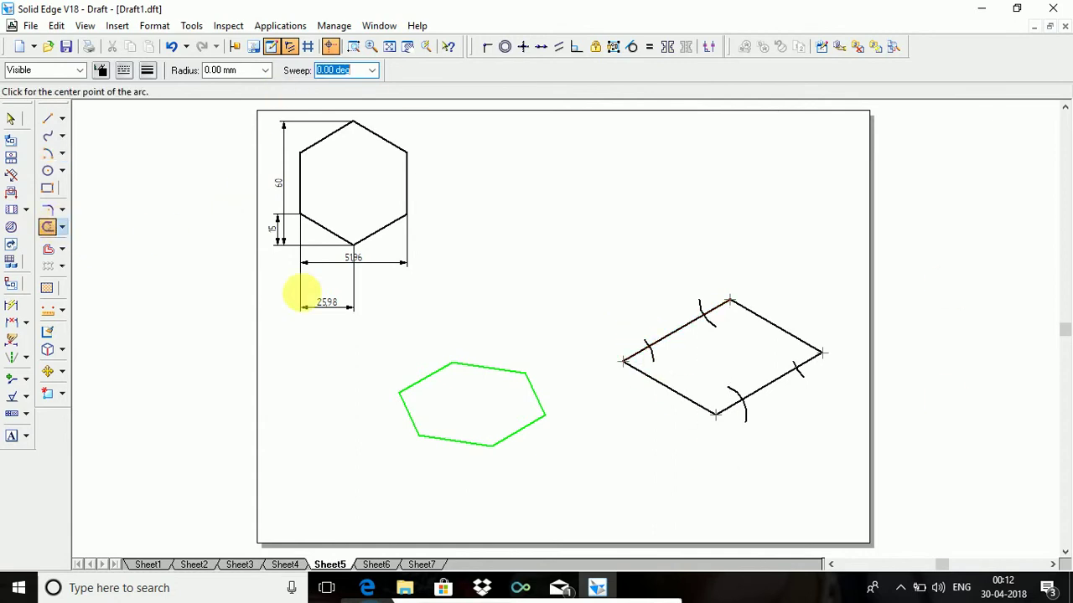
left_click(720, 330)
left_click(651, 354)
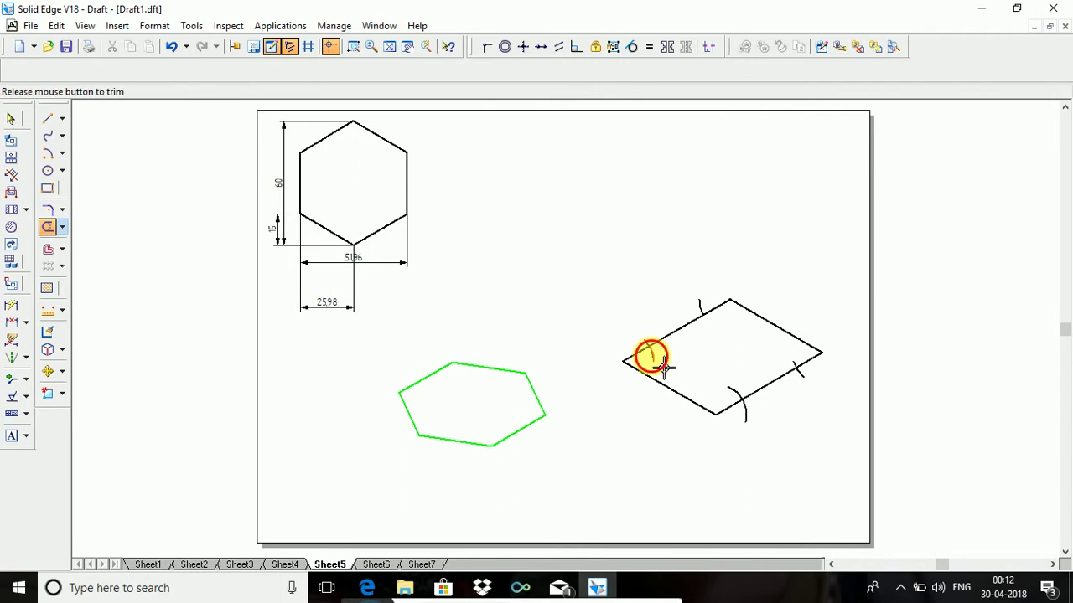
left_click(739, 394)
left_click(800, 367)
left_click(802, 367)
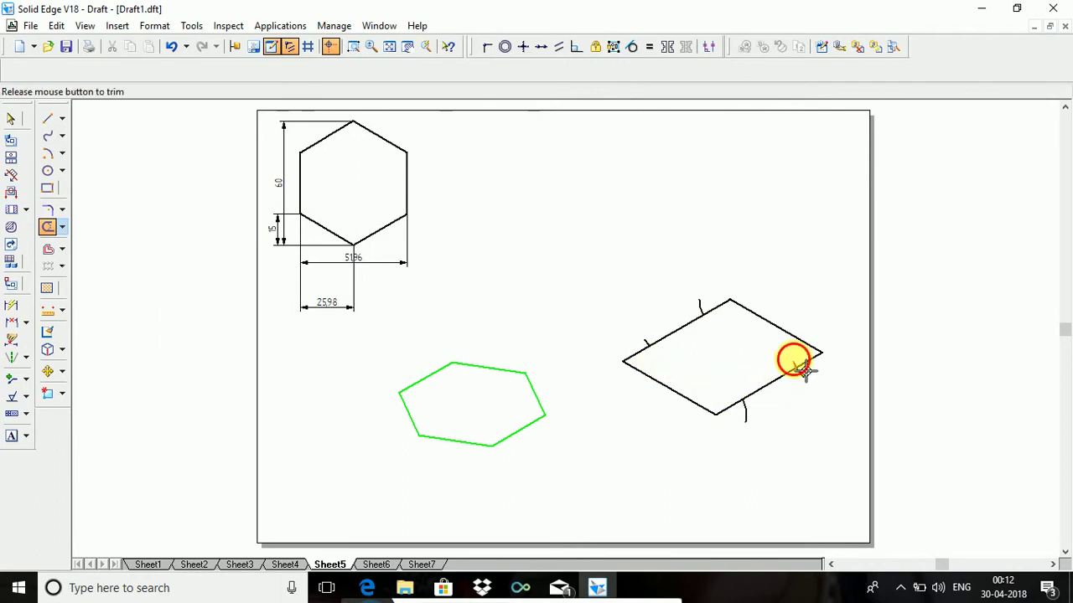
left_click(46, 121)
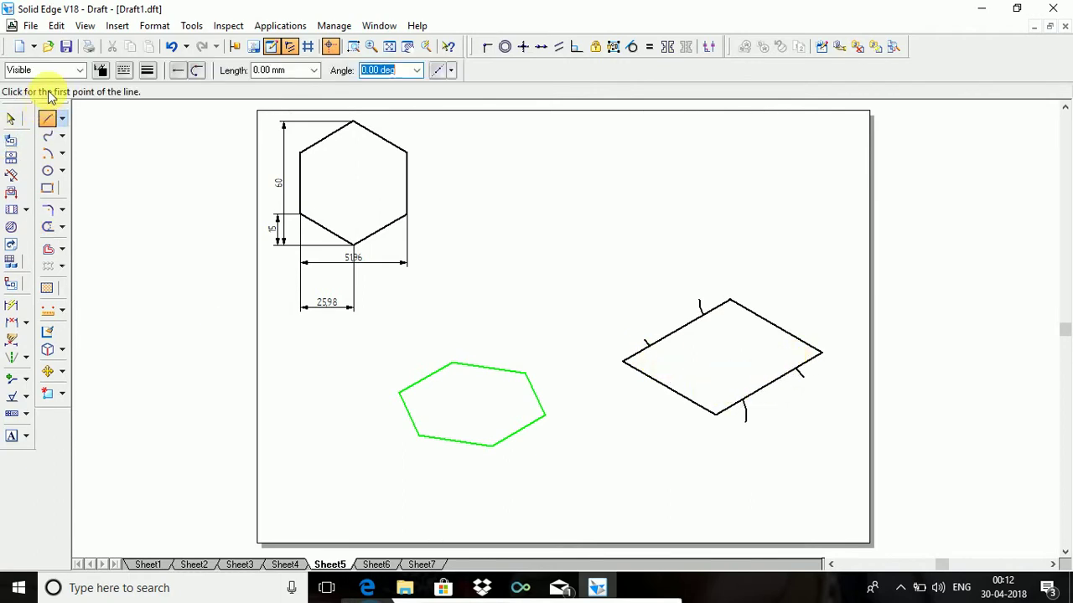
Draw Visible-style lines through the arc marks to close the right-hand hexagon.
left_click(82, 70)
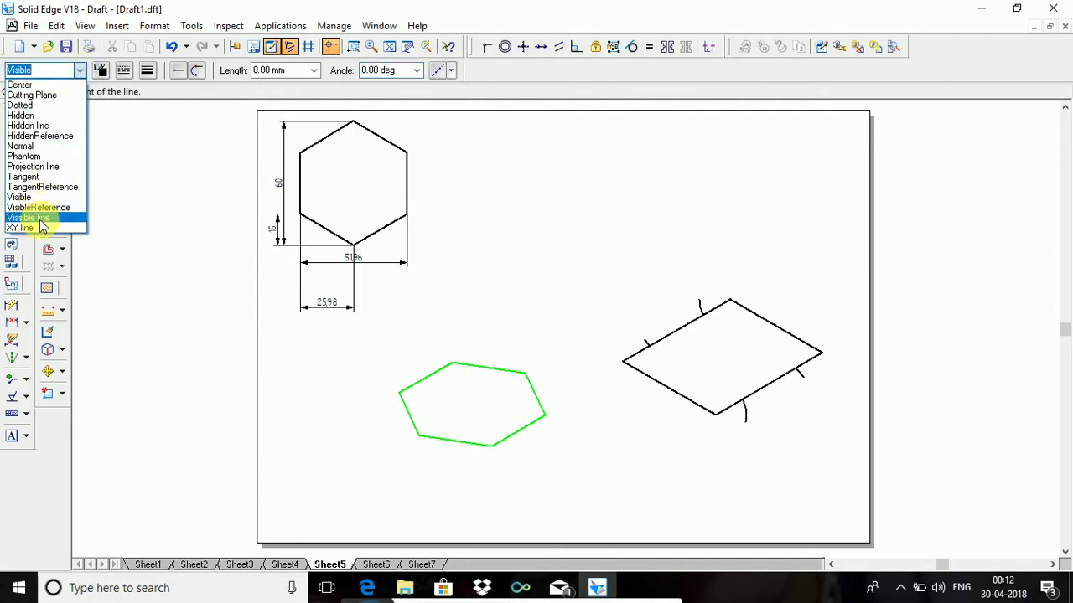
left_click(43, 223)
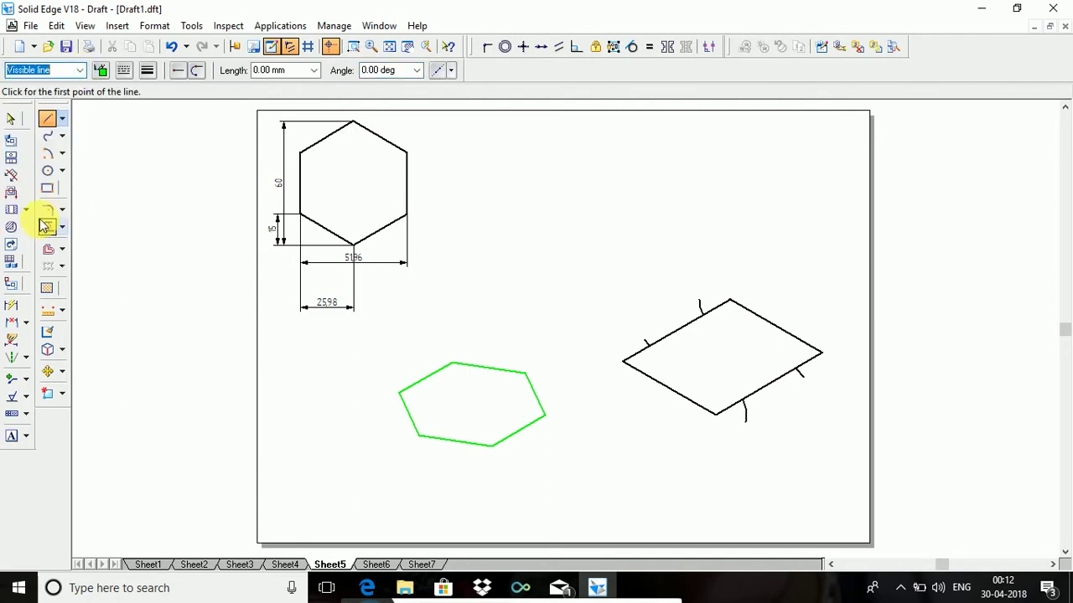
left_click(745, 402)
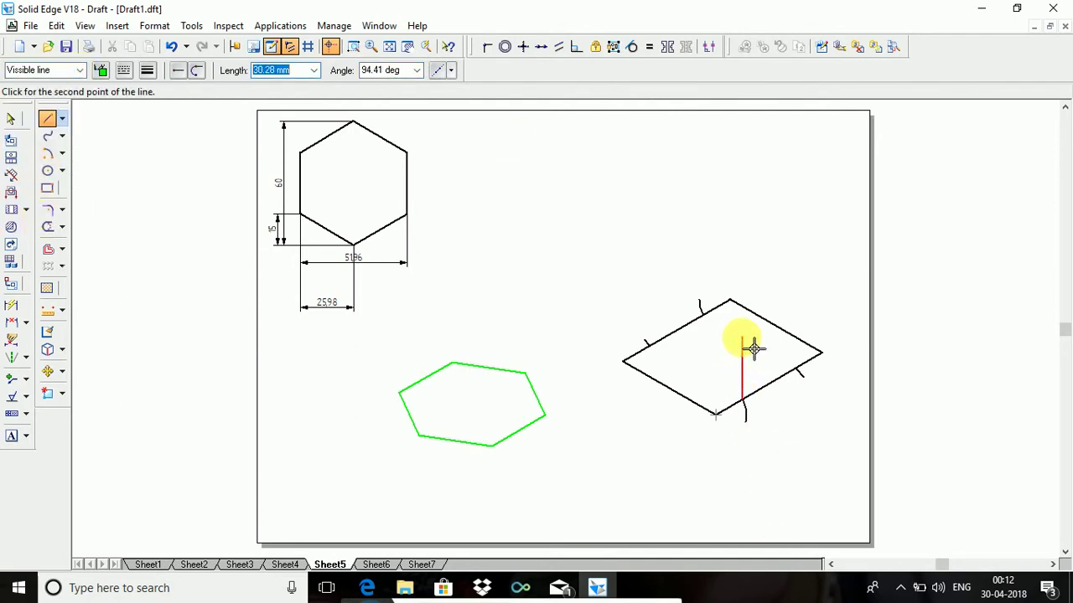
left_click(798, 370)
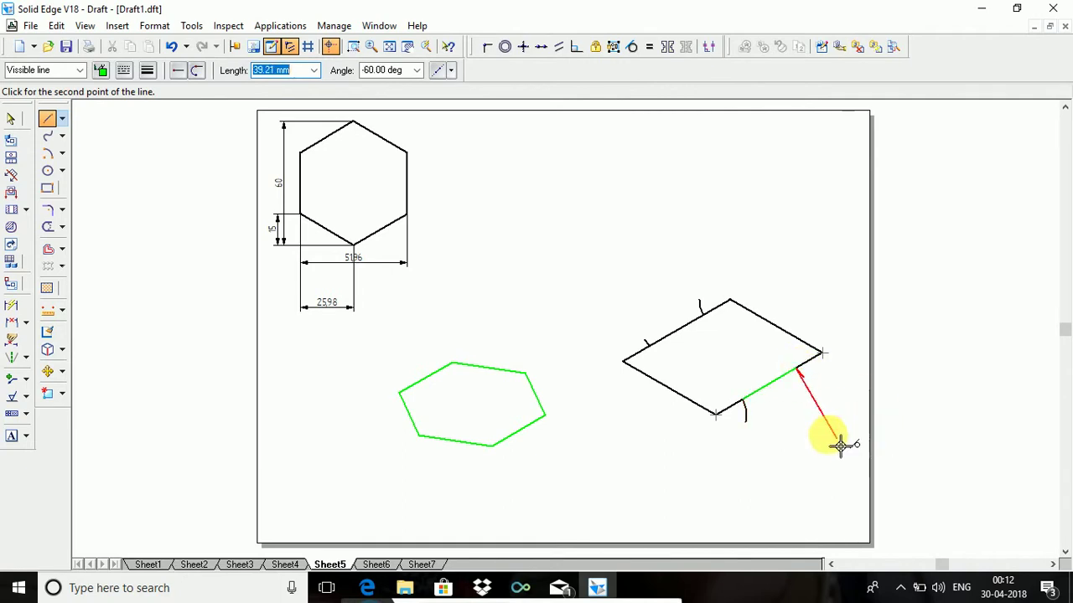
left_click(777, 326)
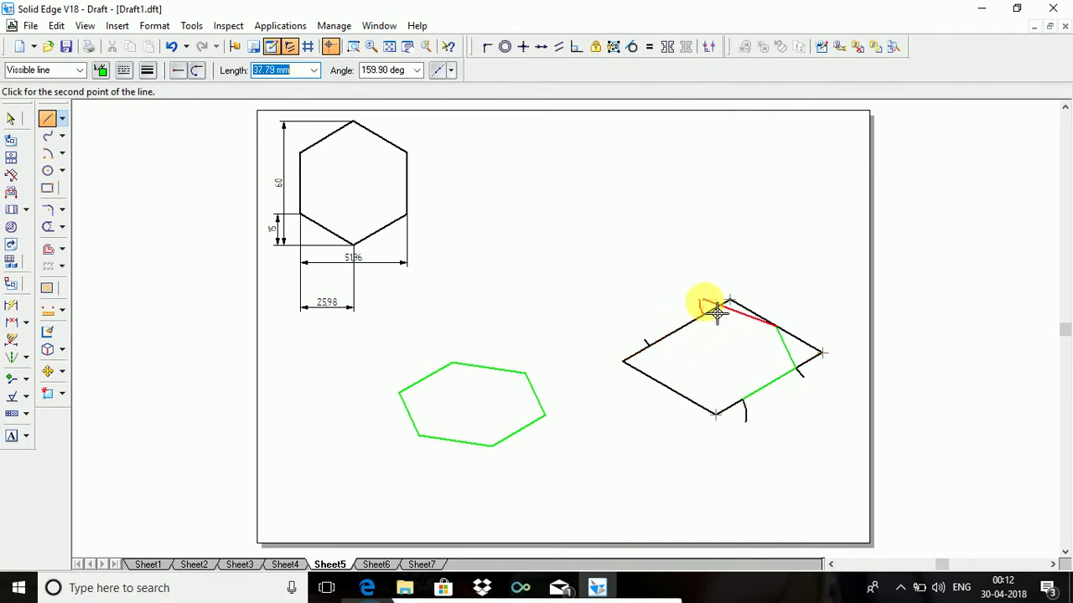
left_click(704, 316)
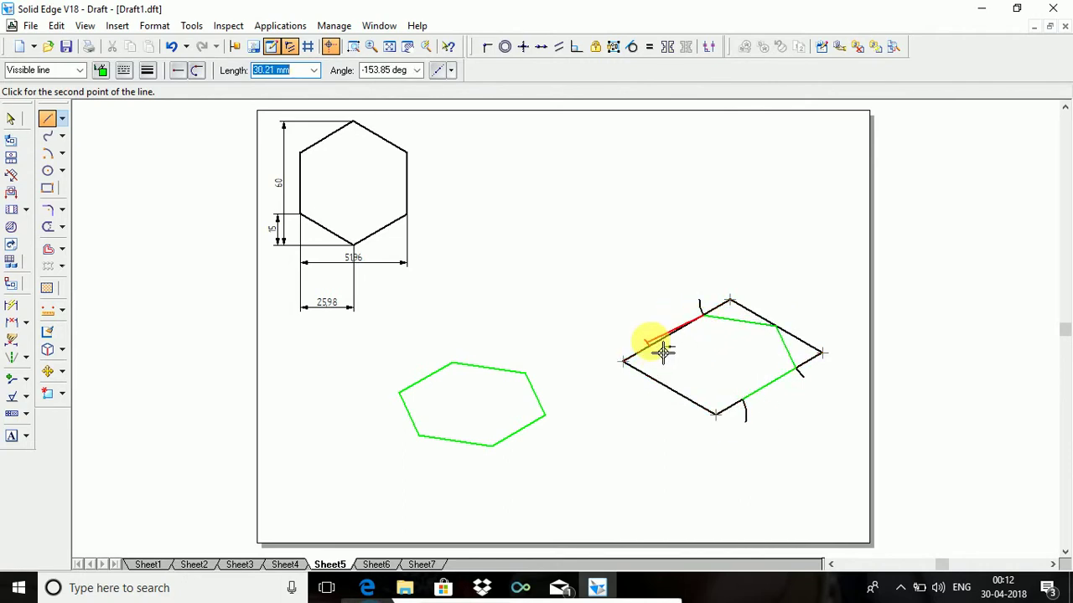
left_click(647, 344)
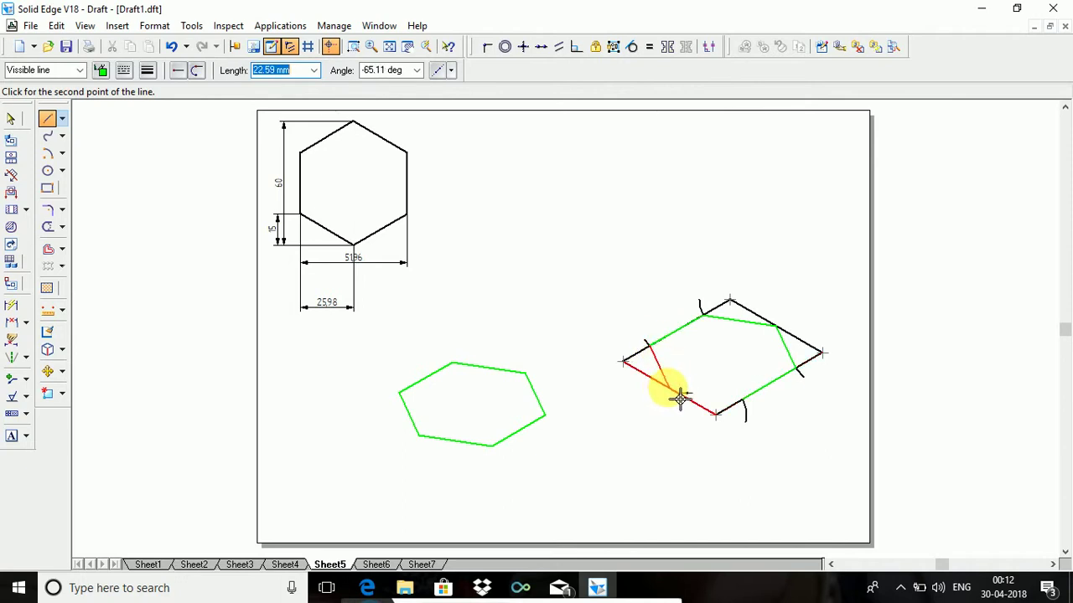
left_click(670, 389)
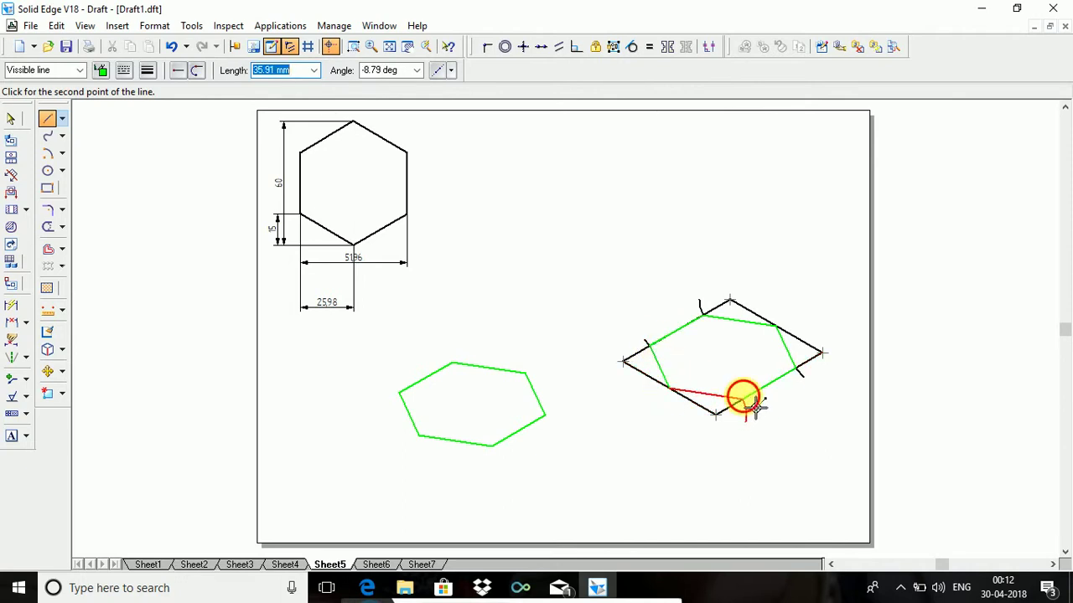
left_click(743, 399)
Delete the lower-left and lower-right rhombus edges and the bottom corner arc.
left_click(11, 118)
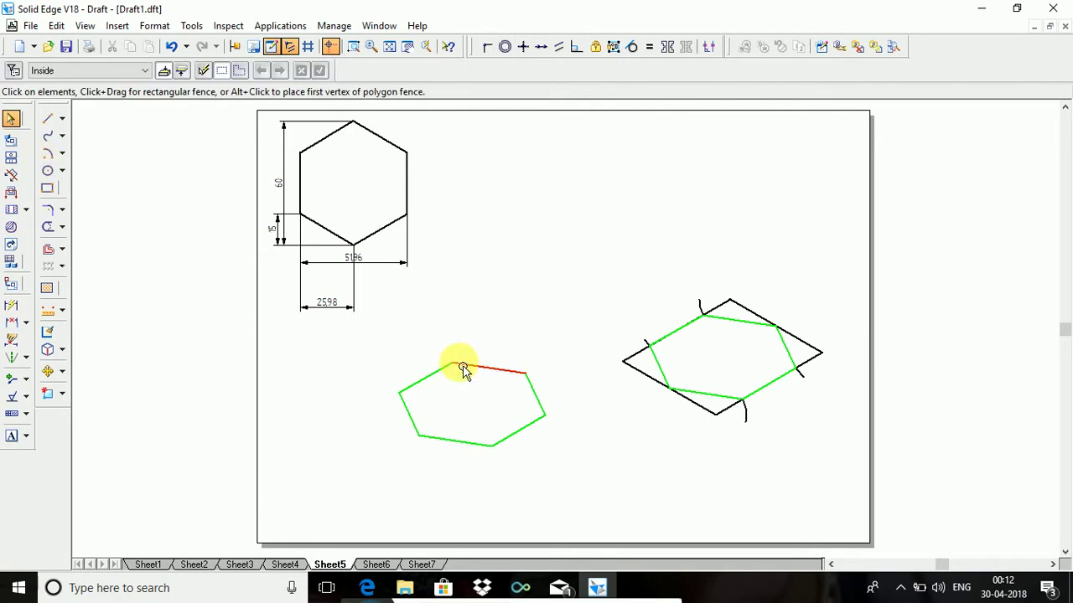
left_click(637, 376)
key("Delete")
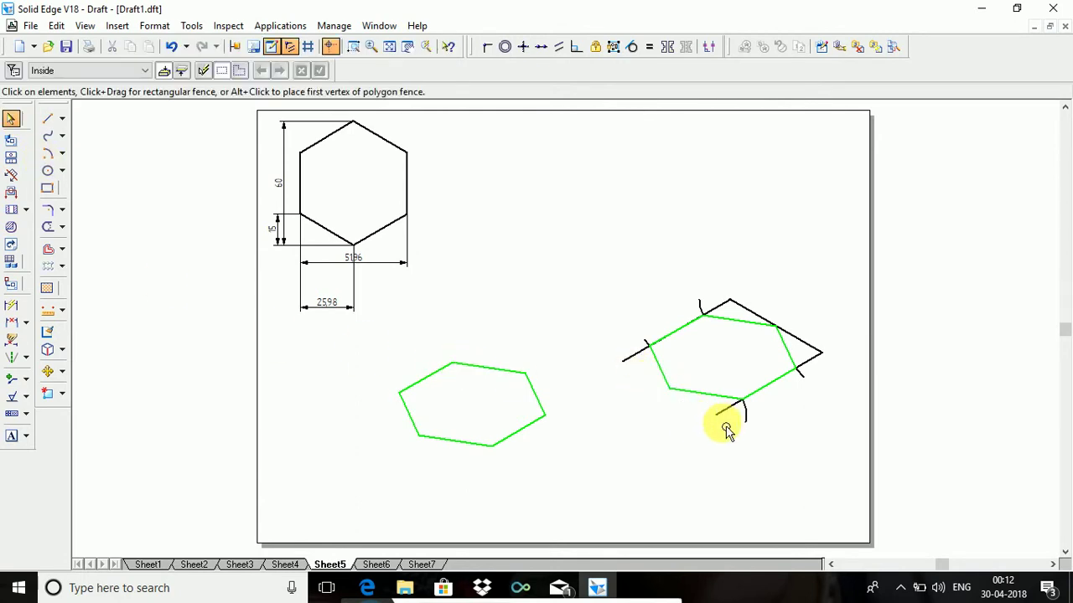
left_click(723, 412)
key("Delete")
left_click(746, 417)
key("Delete")
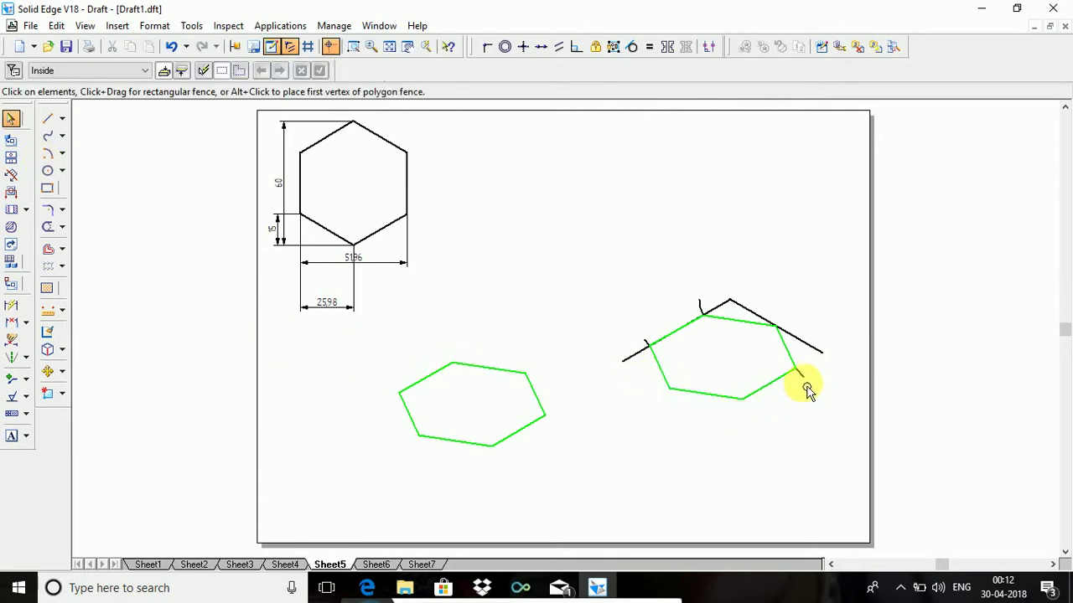
Delete the remaining arcs, upper-right edge and leftover line, then show Sheet6.
left_click(800, 373)
key("Delete")
left_click(814, 352)
key("Delete")
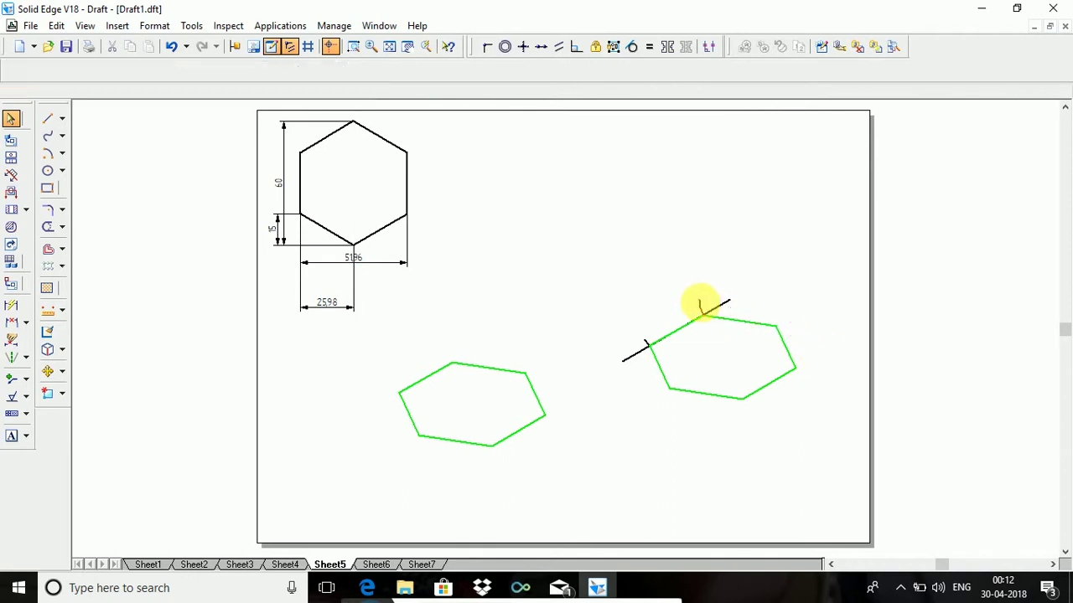
left_click(718, 307)
key("Delete")
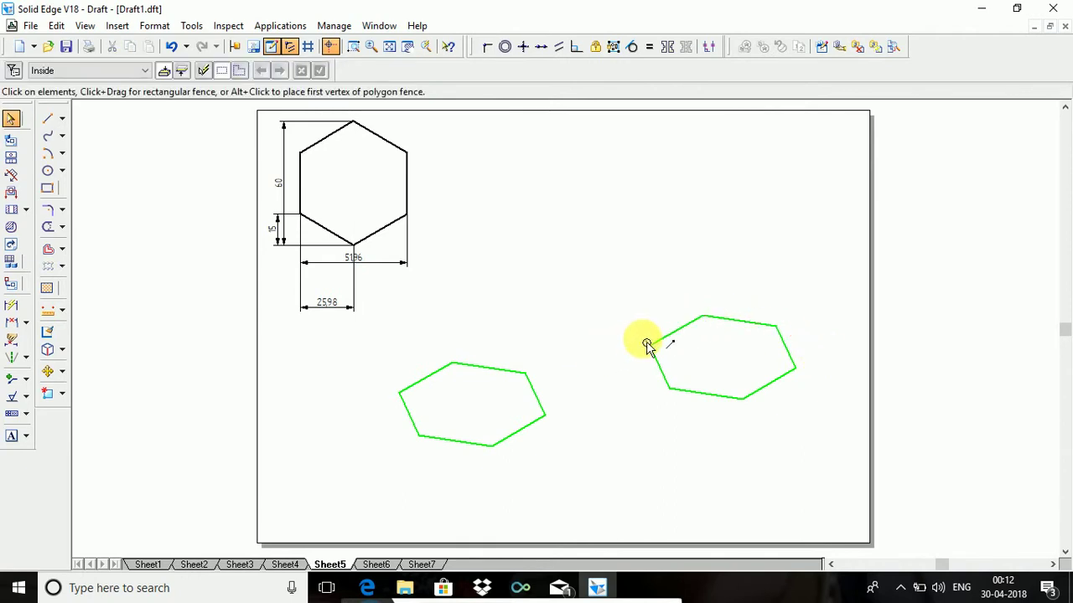
left_click(648, 346)
key("Delete")
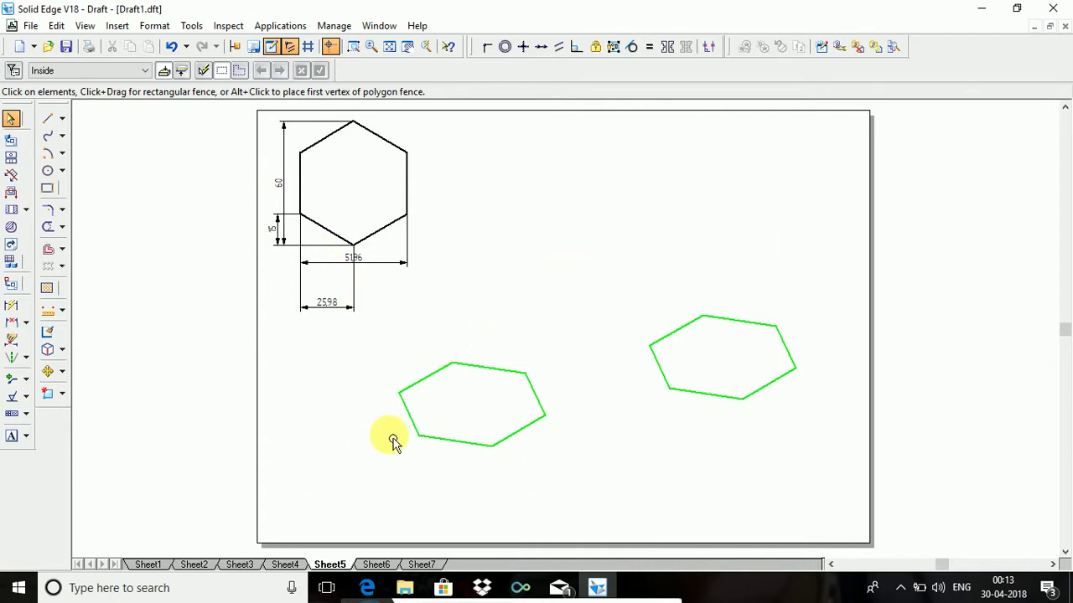
left_click(379, 566)
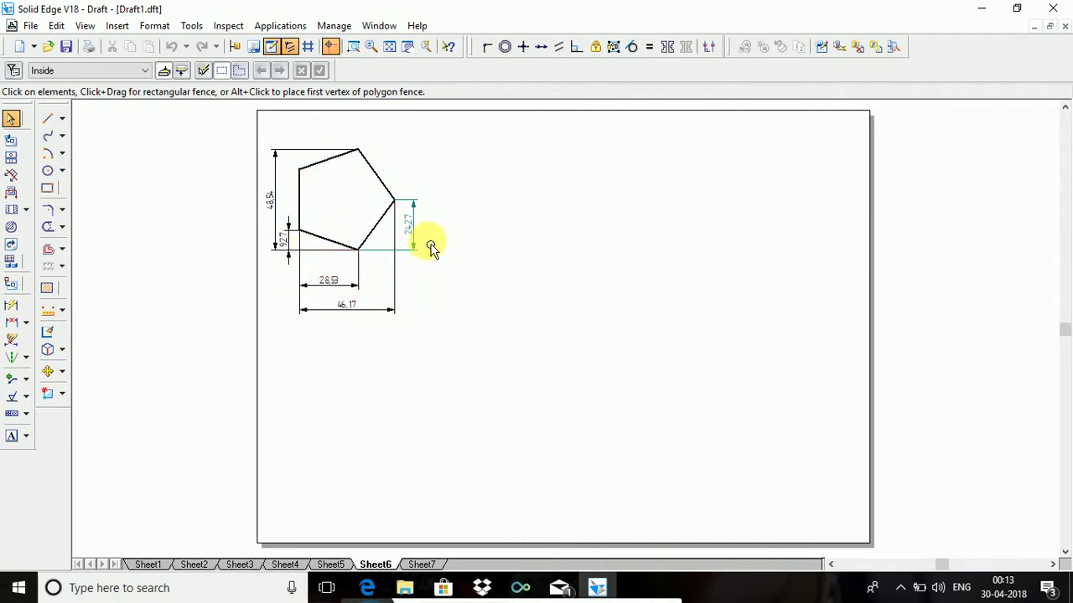
Draw the first Visible-style rhombus edge, 48.54 mm at 30°, below the pentagon.
left_click(46, 123)
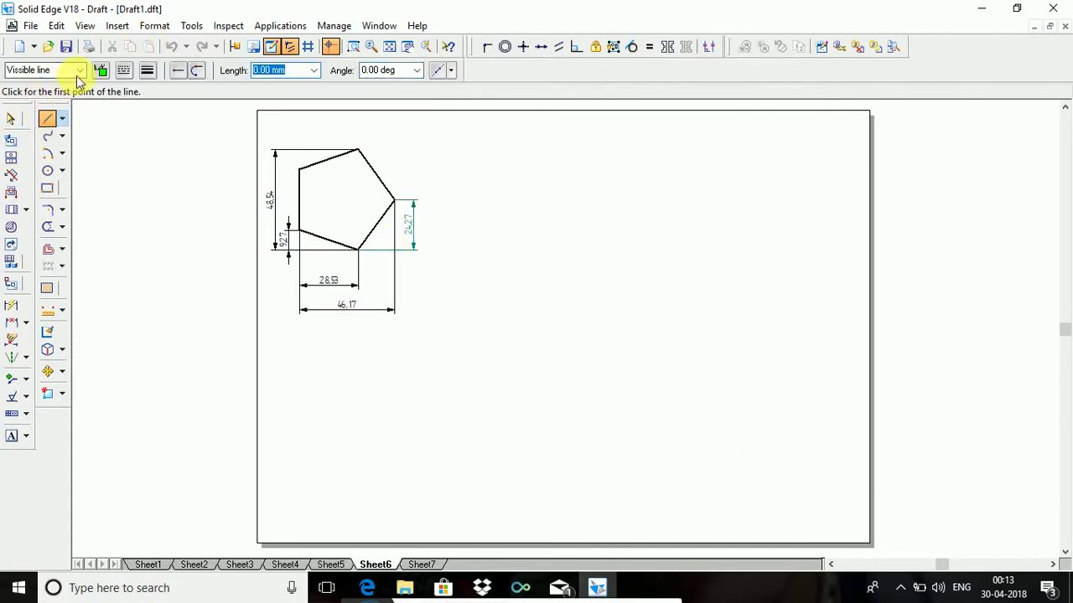
left_click(78, 72)
left_click(84, 196)
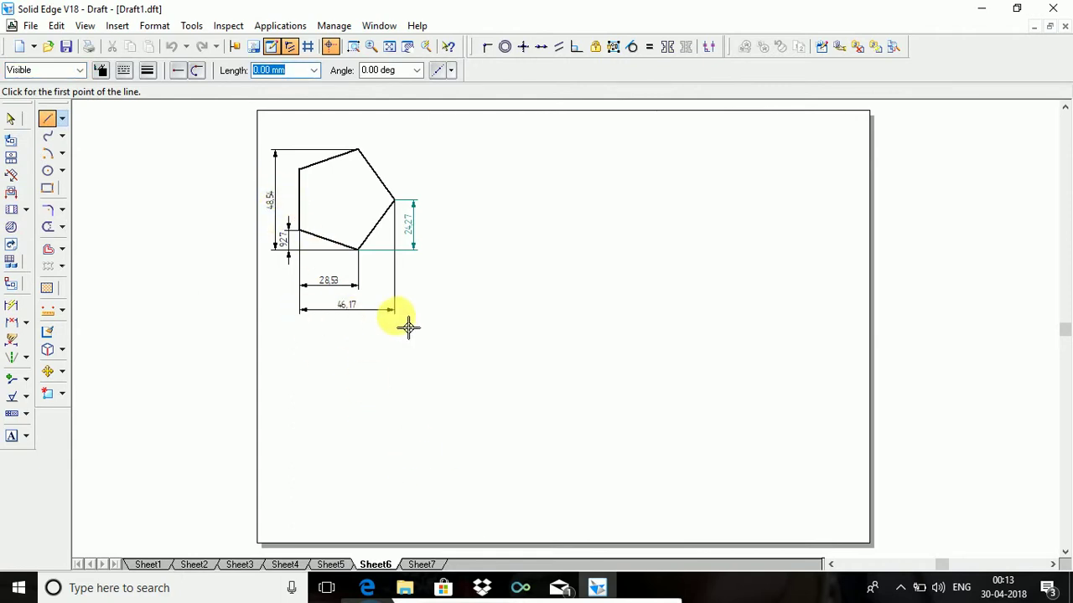
left_click(462, 456)
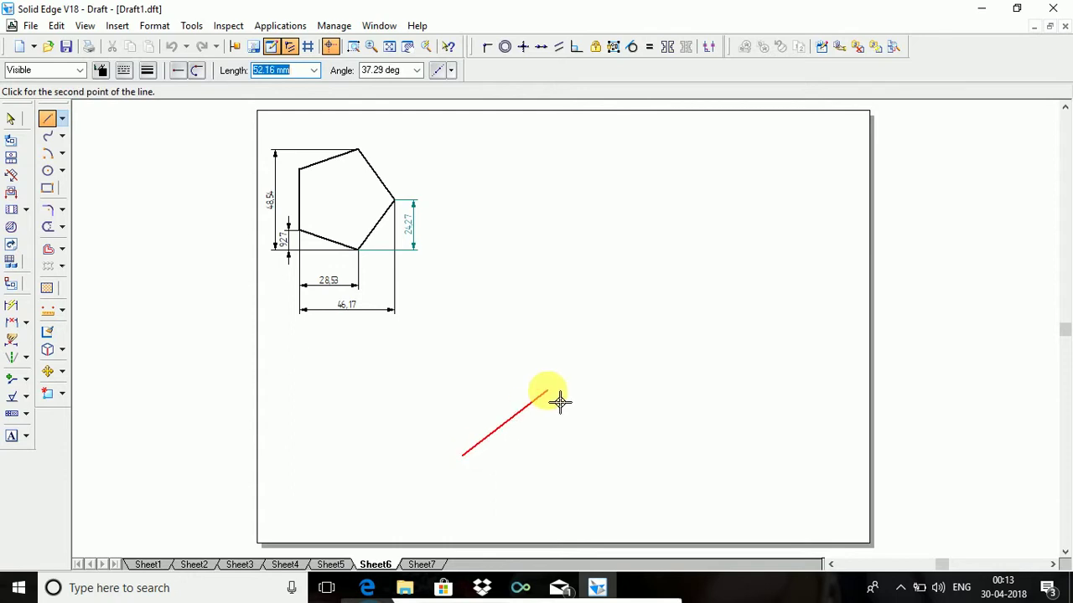
type("48")
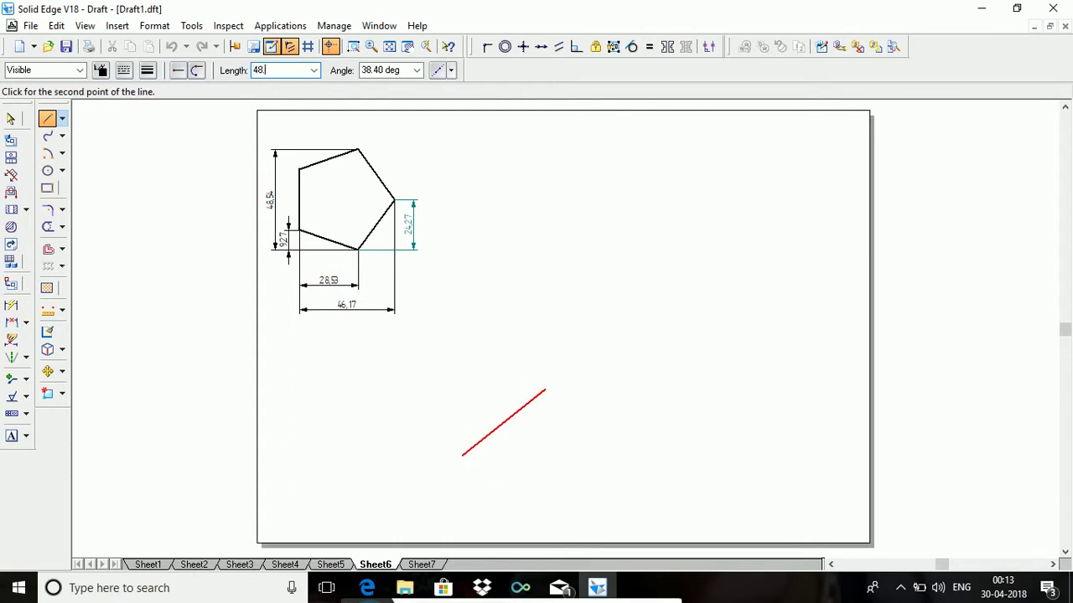
type(".54")
key("Tab")
type("30")
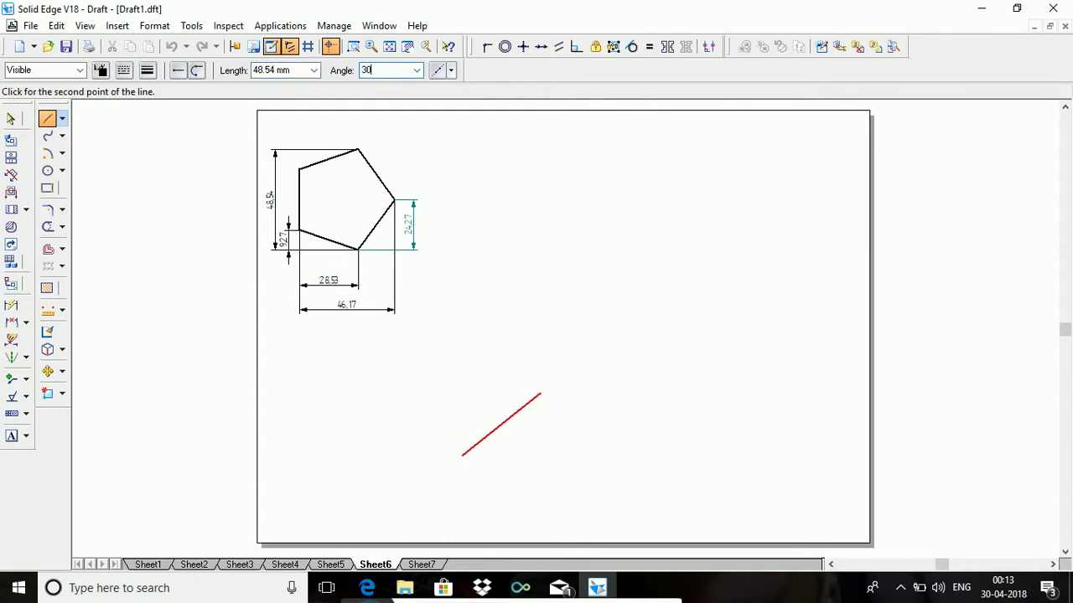
key("Return")
Add the 46.17 mm edge at 150° and the remaining rhombus edges.
type("46.17")
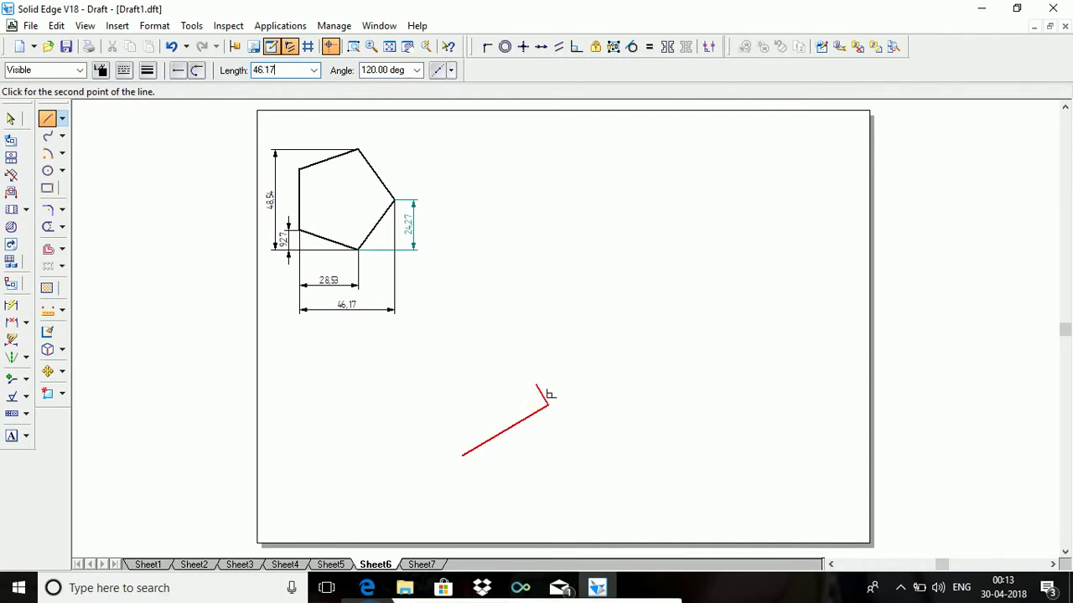
key("Tab")
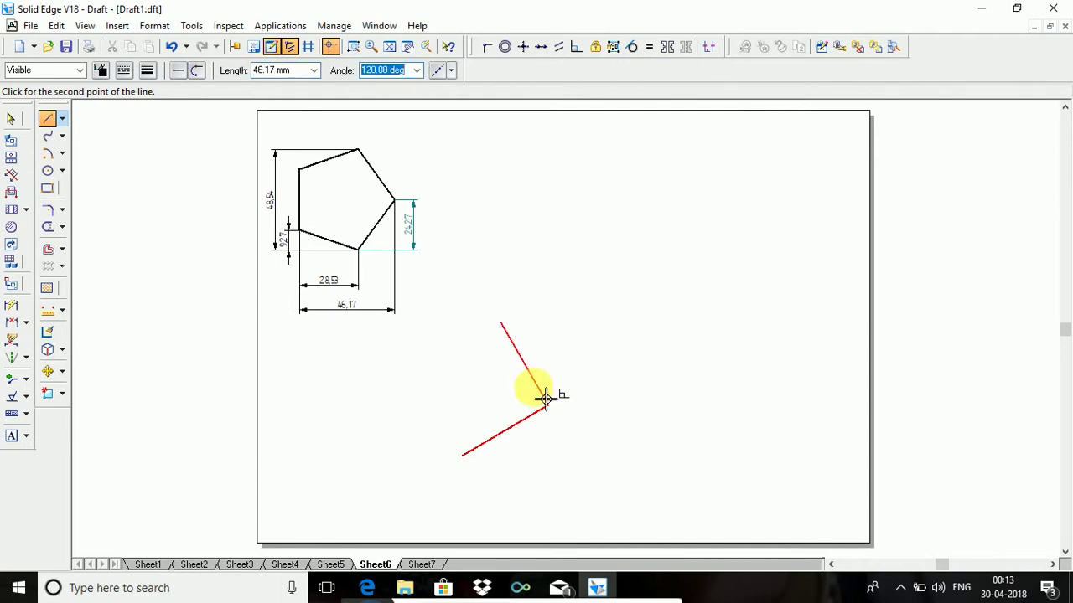
type("150")
key("Return")
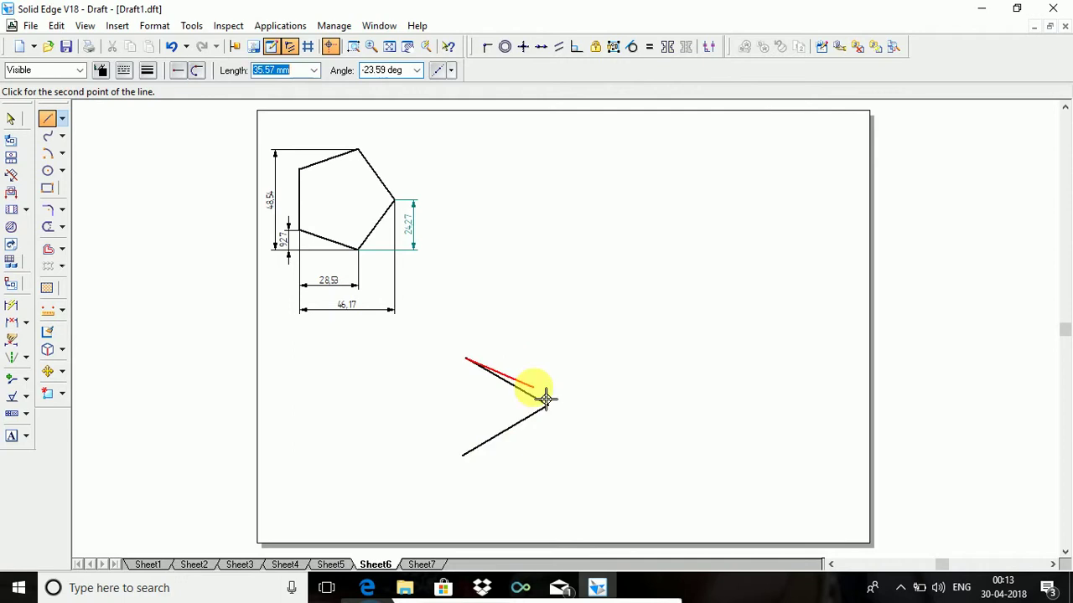
type("48")
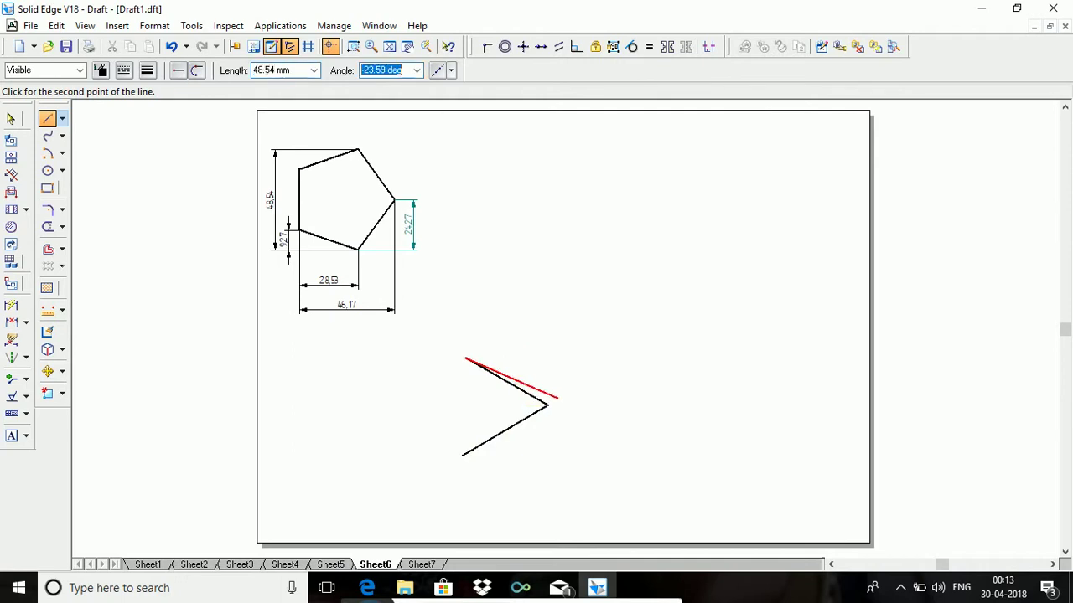
key("Return")
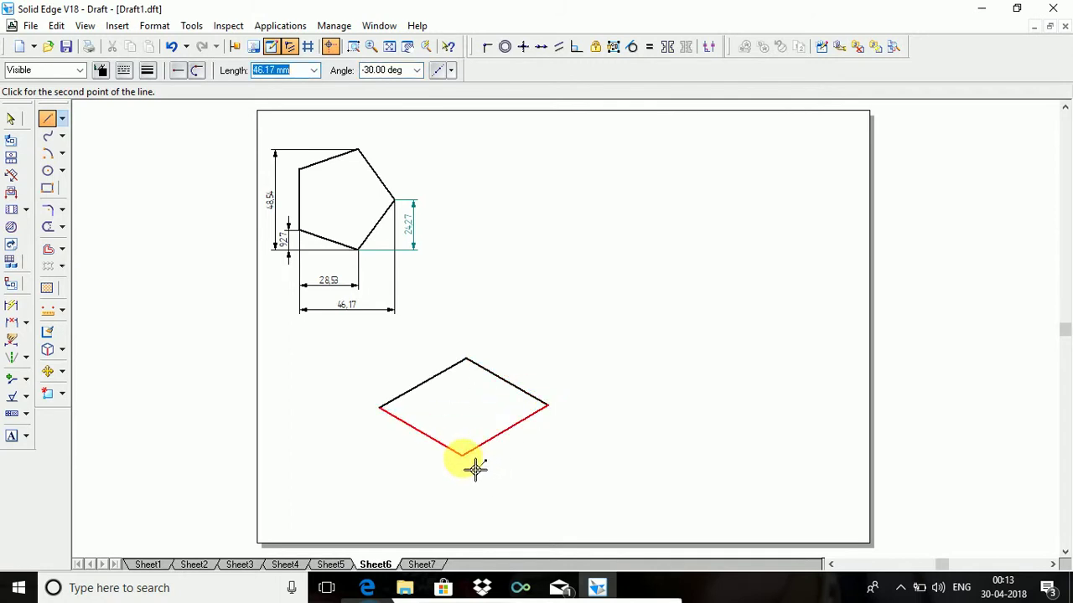
key("Return")
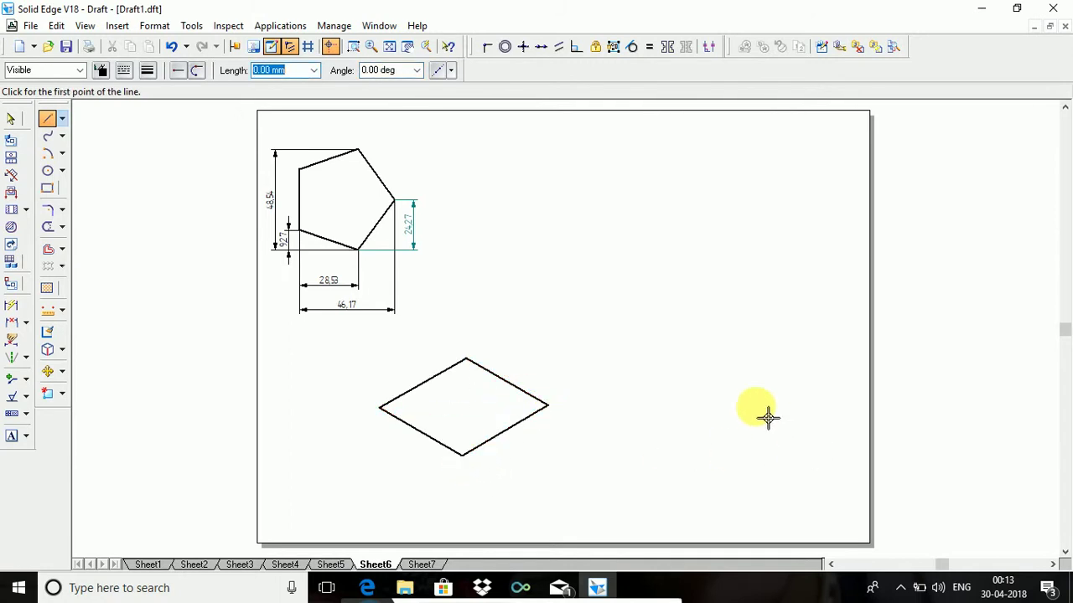
Draw a small centre-point arc of radius 9 at the rhombus's bottom vertex.
left_click(62, 154)
left_click(114, 192)
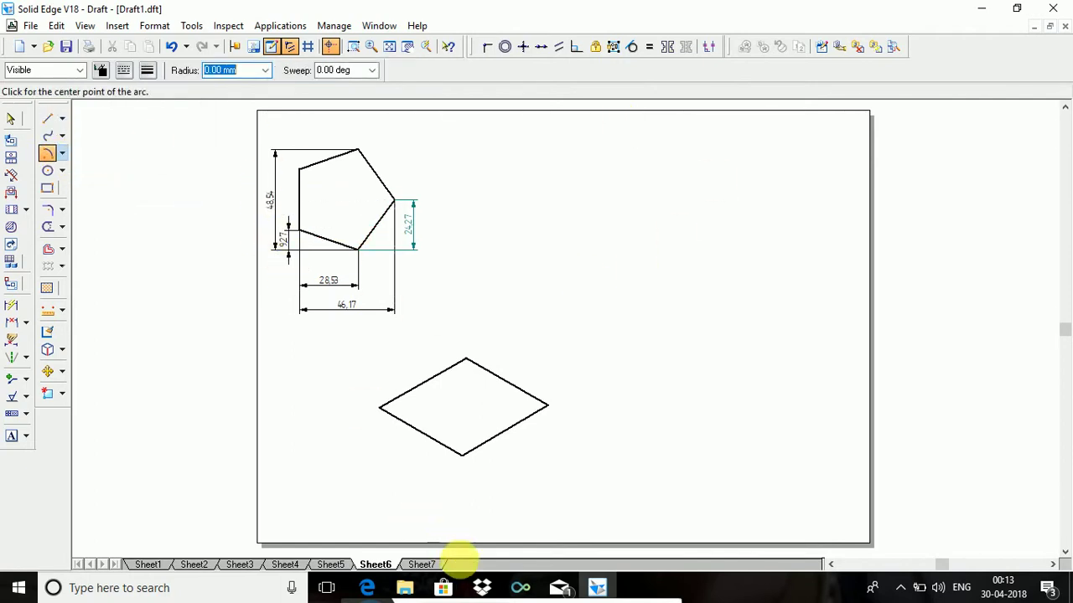
left_click(472, 465)
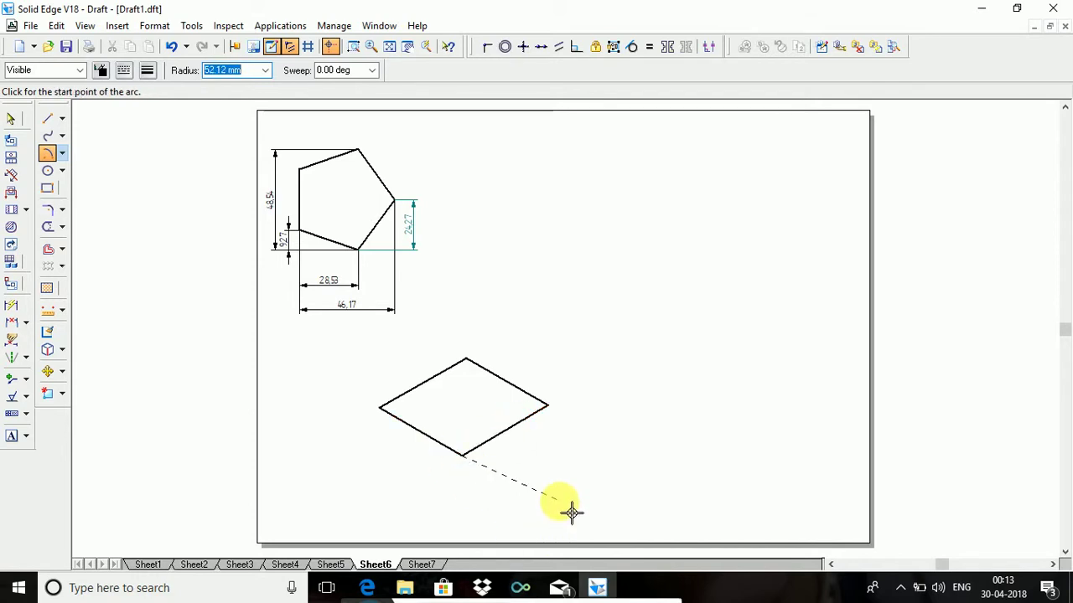
type("9.27")
key("Tab")
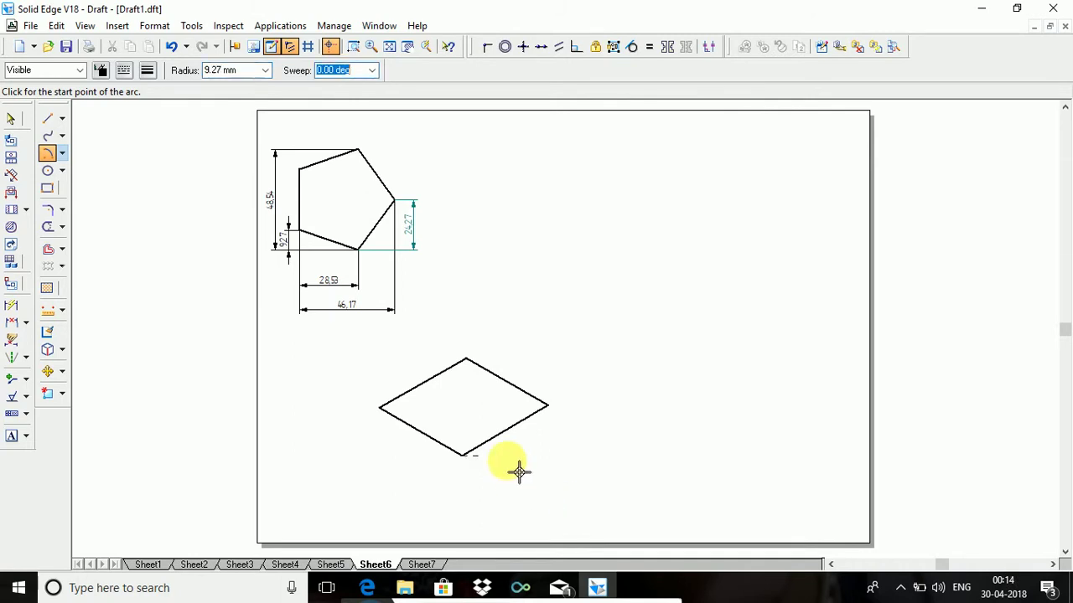
left_click(487, 432)
left_click(515, 461)
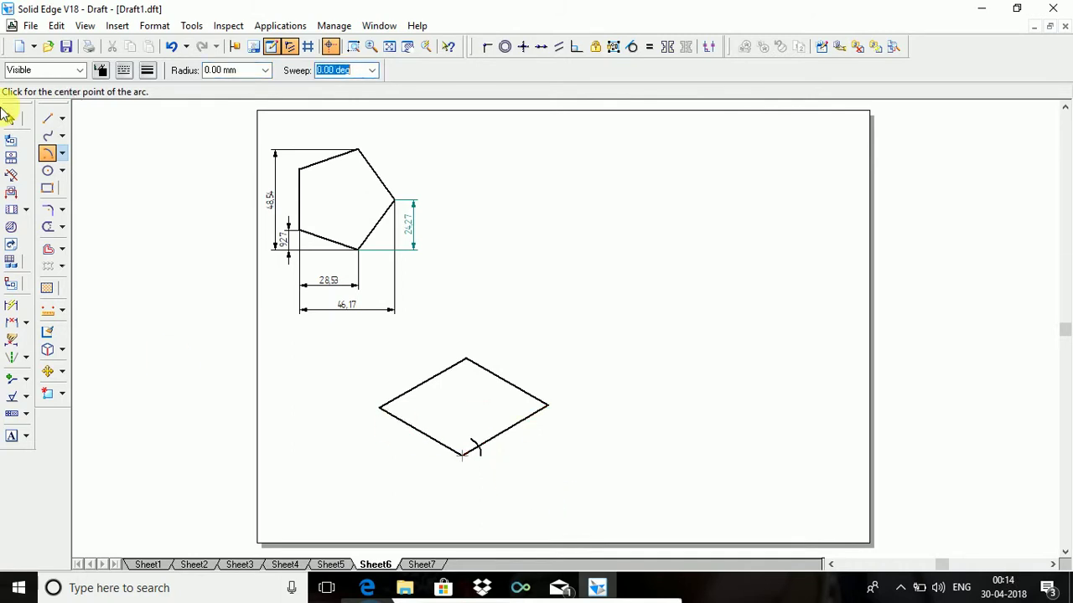
Add a 9.27 mm arc near the right vertex and a 28.53 mm arc across the upper-right edge.
left_click(47, 155)
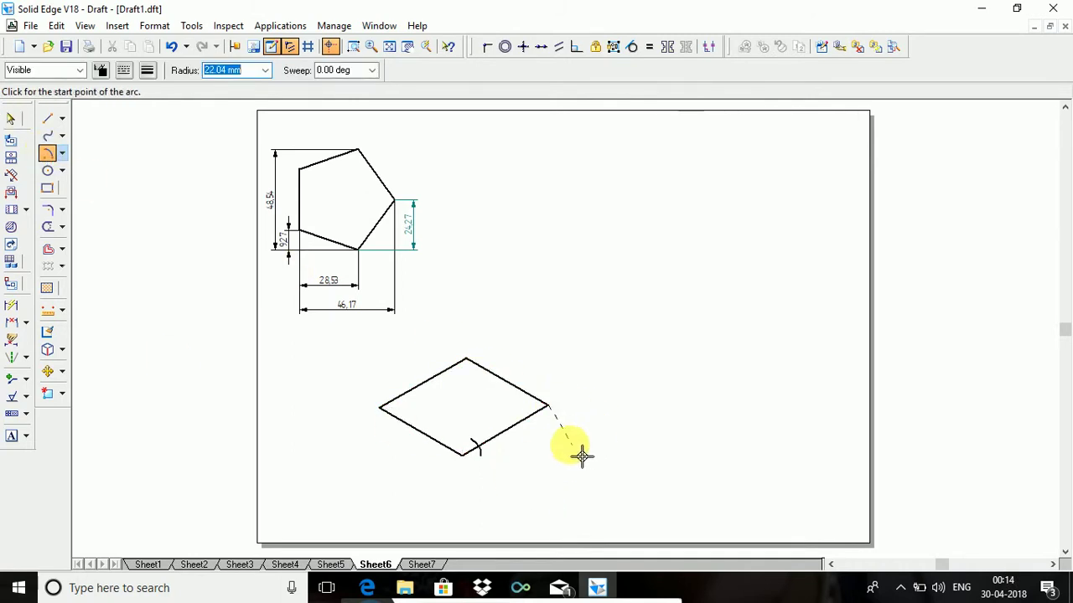
type("9")
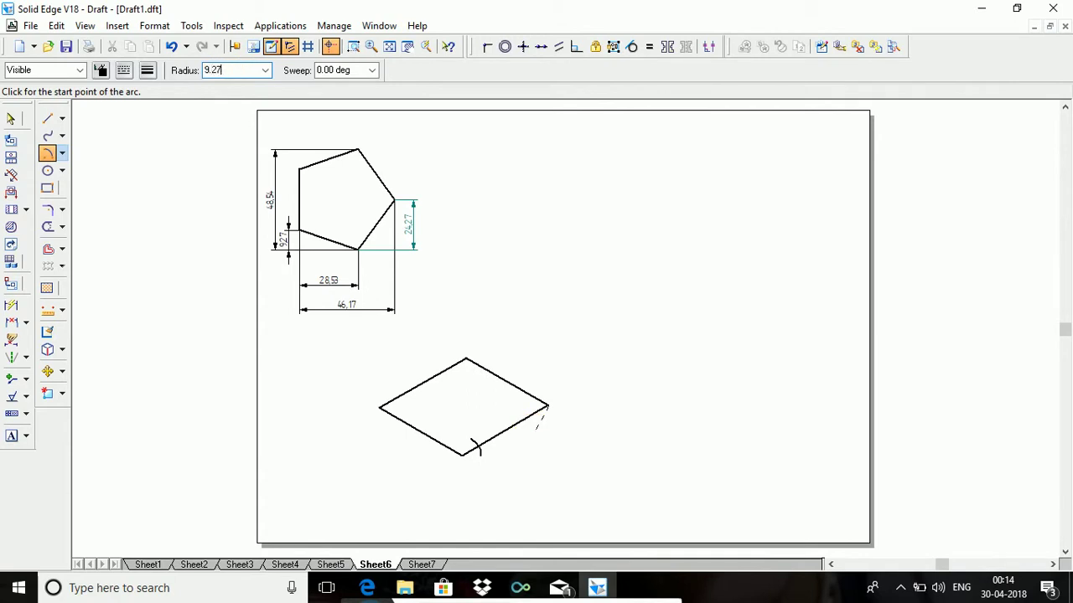
type(".27")
key("Tab")
left_click(510, 412)
left_click(546, 450)
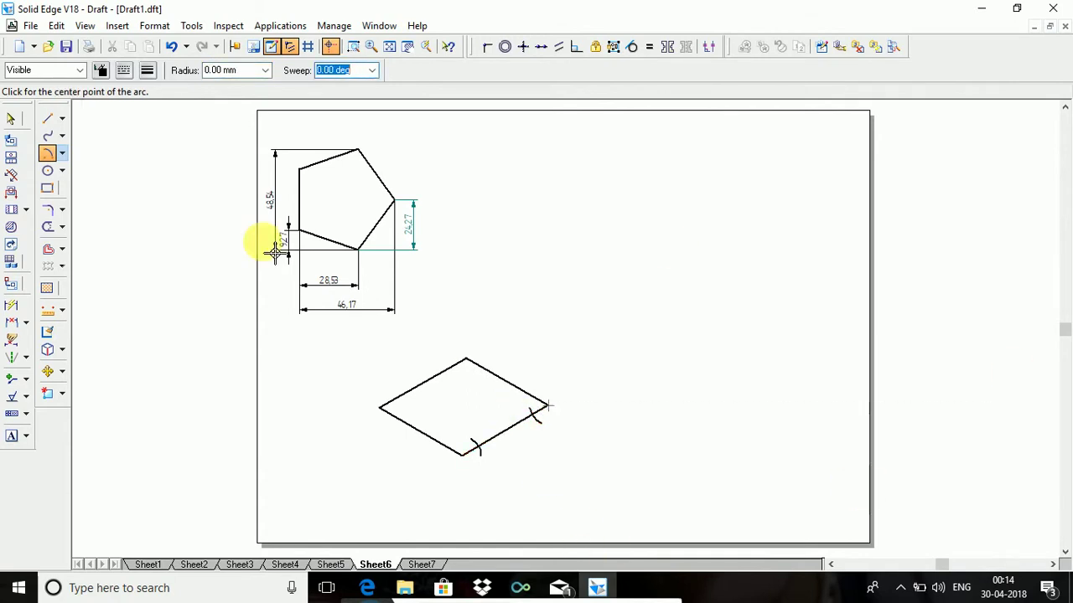
left_click(46, 153)
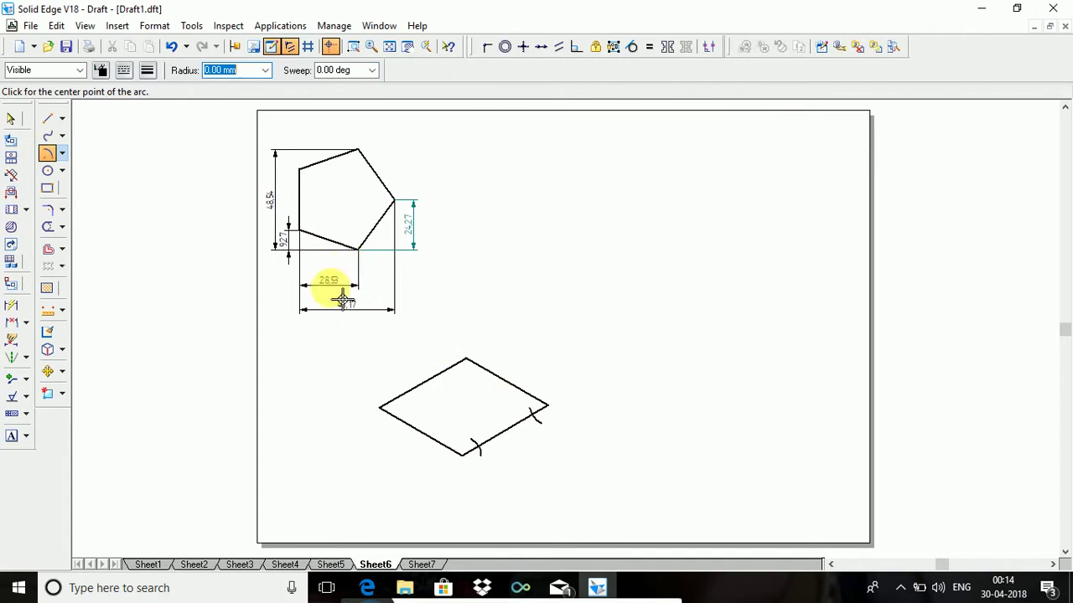
left_click(564, 416)
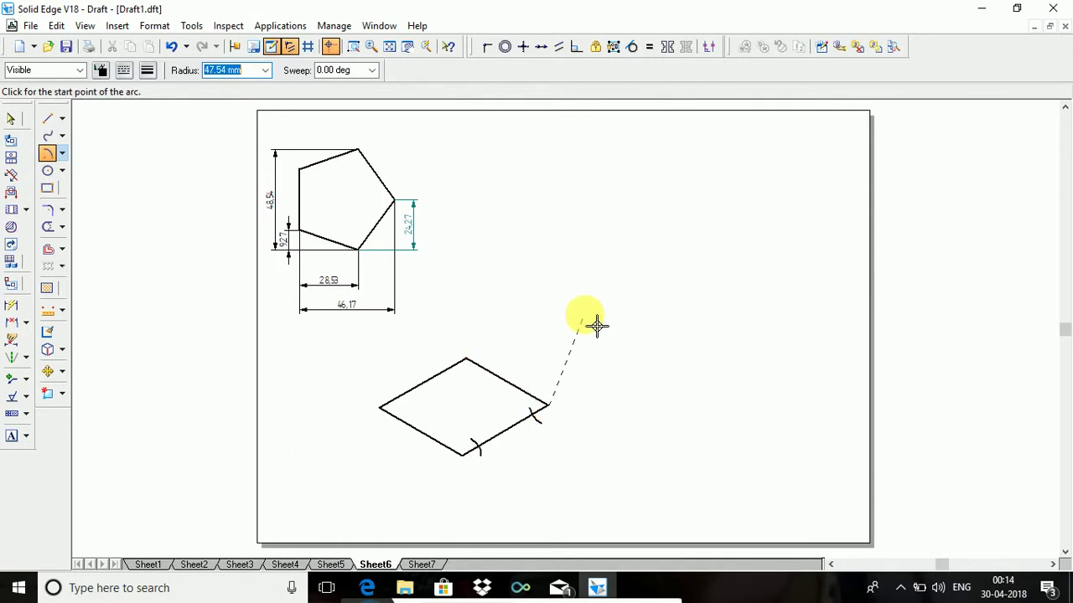
type("28.5")
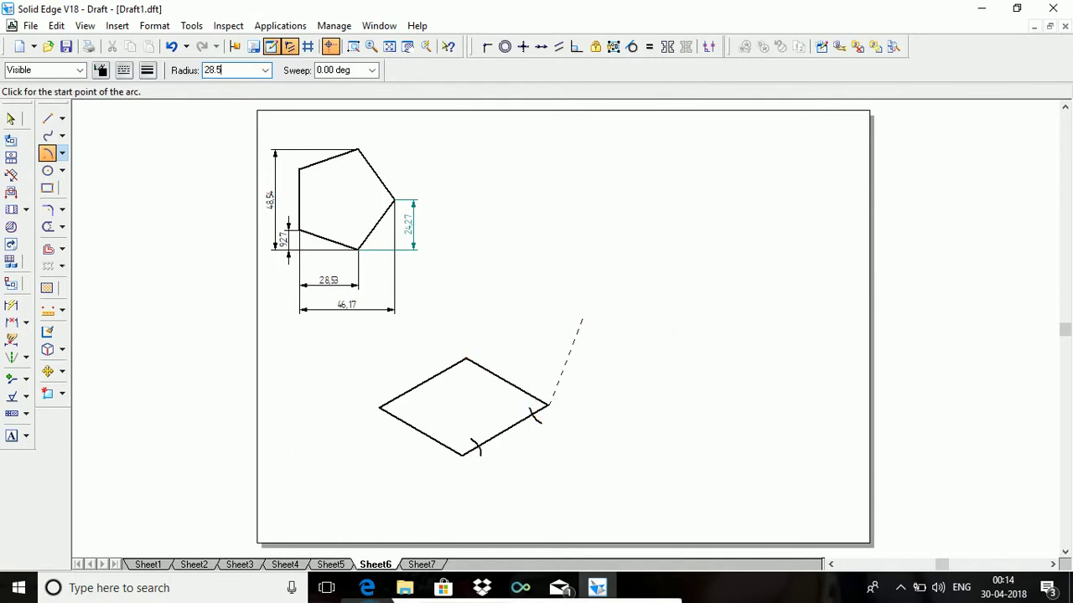
type("3")
key("Tab")
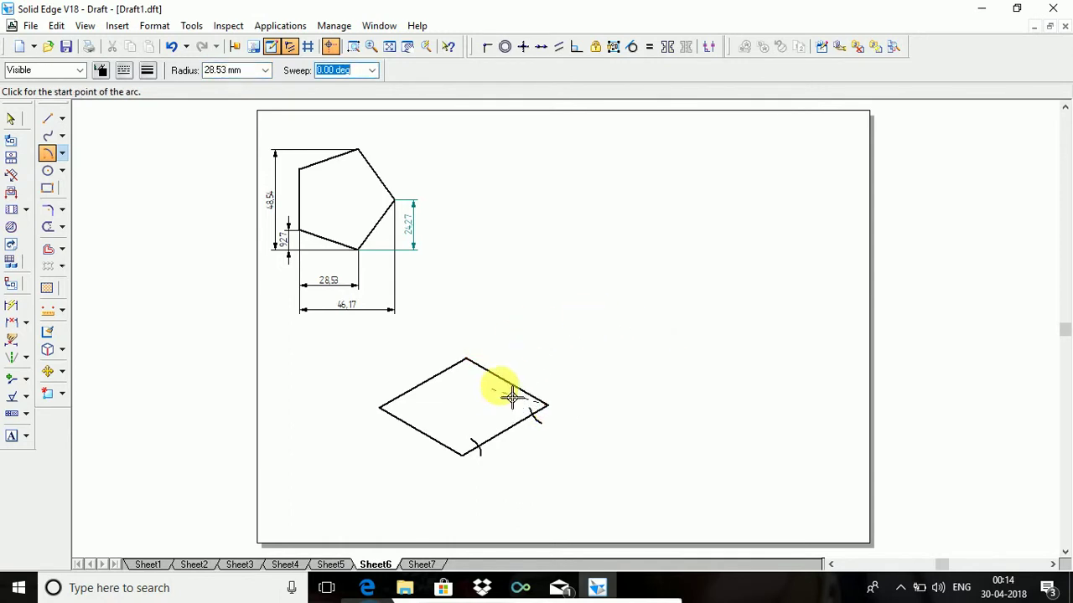
left_click(511, 395)
Add a 28.5° sweep arc and a 28 mm arc by the lower-left edge, both centred at the bottom vertex.
left_click(470, 466)
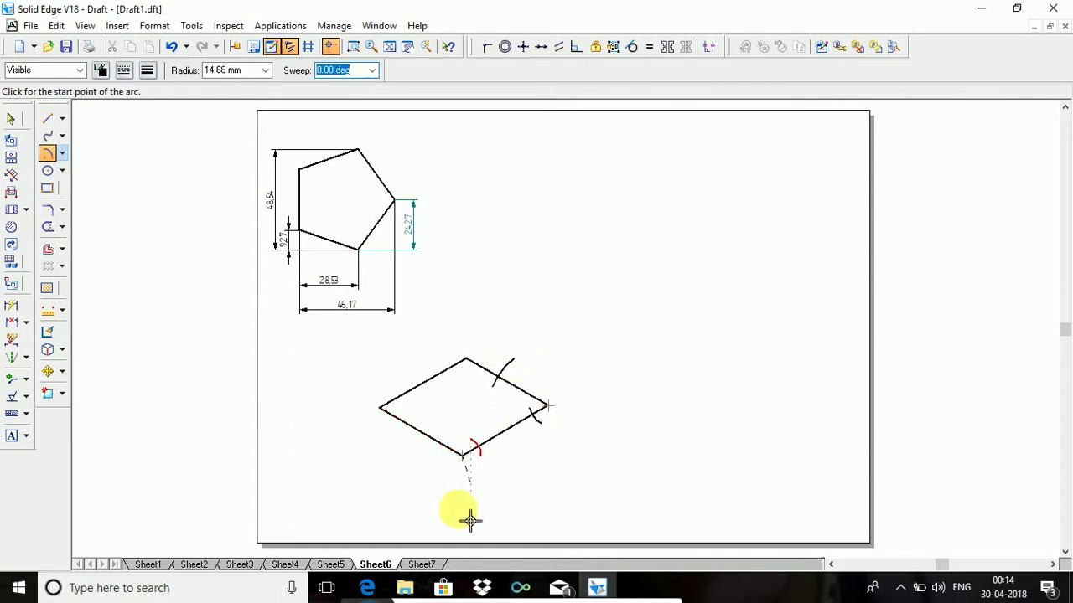
type("28")
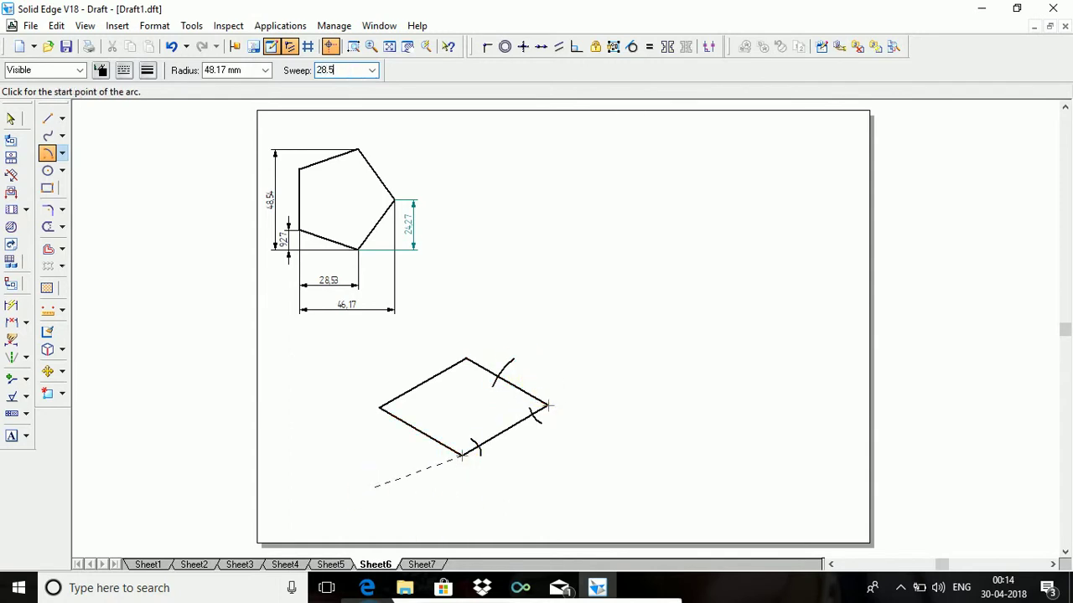
type(".5")
key("Return")
left_click(427, 443)
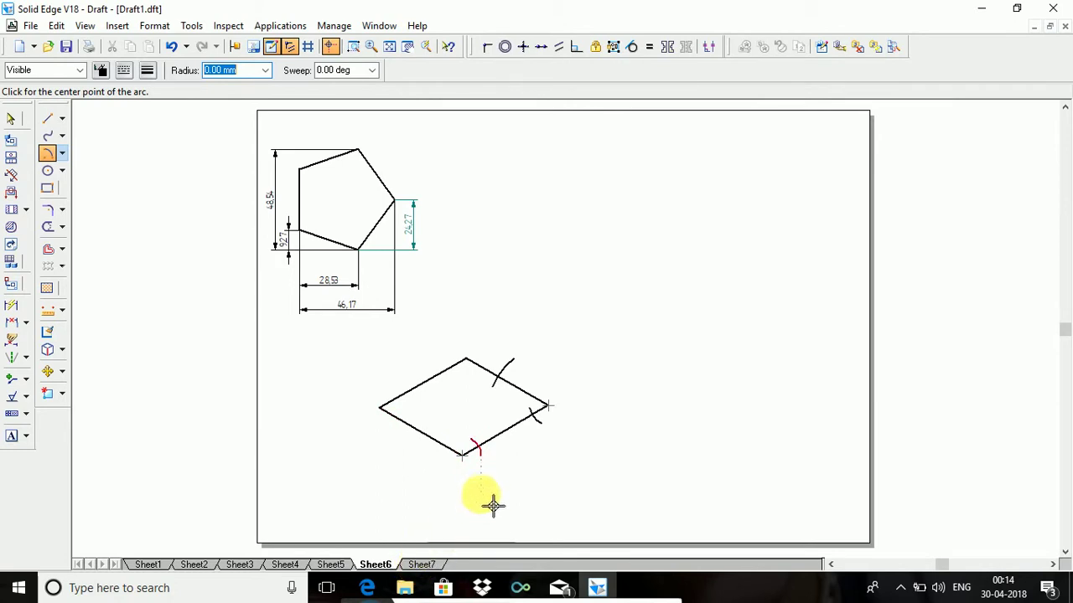
left_click(463, 455)
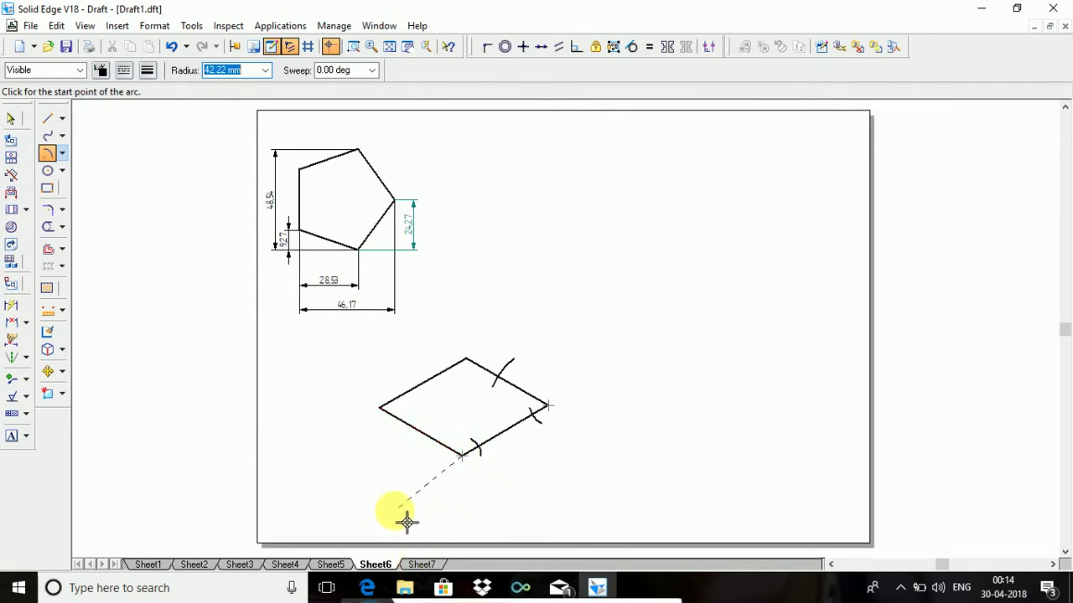
type("28")
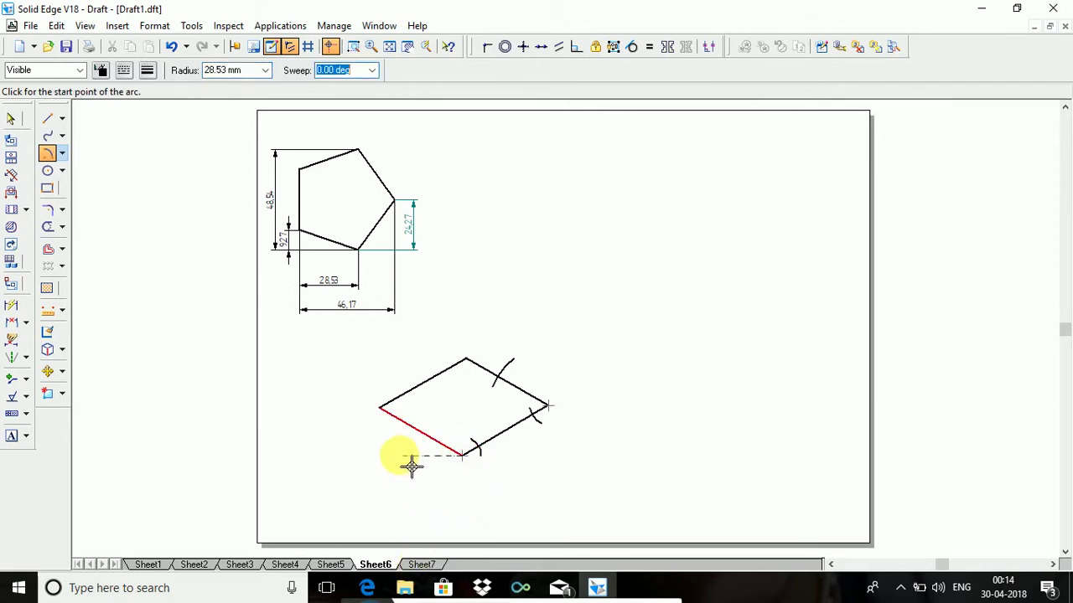
left_click(409, 459)
left_click(414, 424)
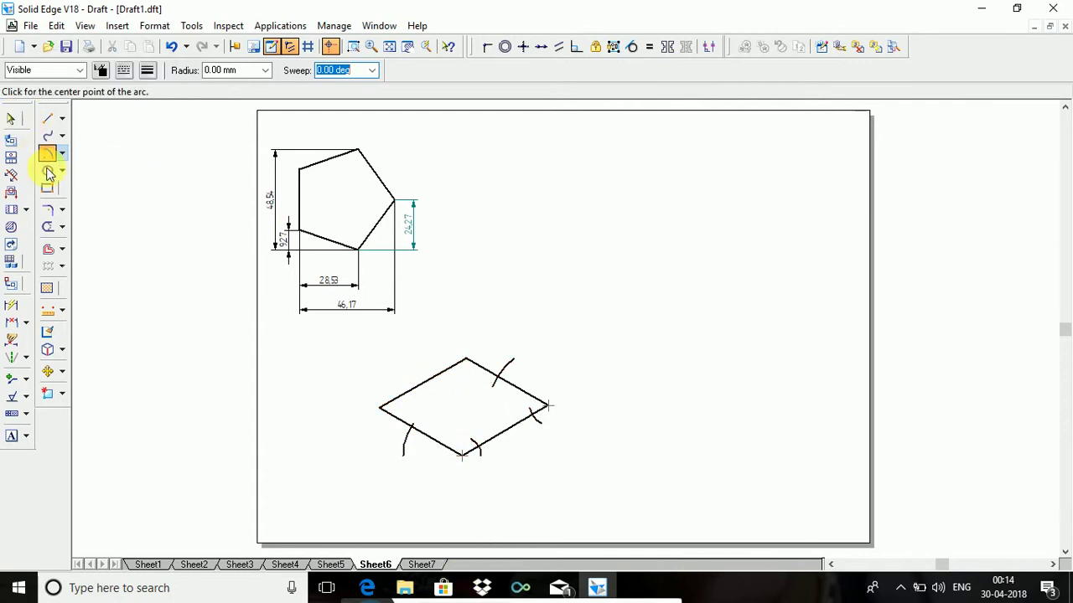
left_click(48, 226)
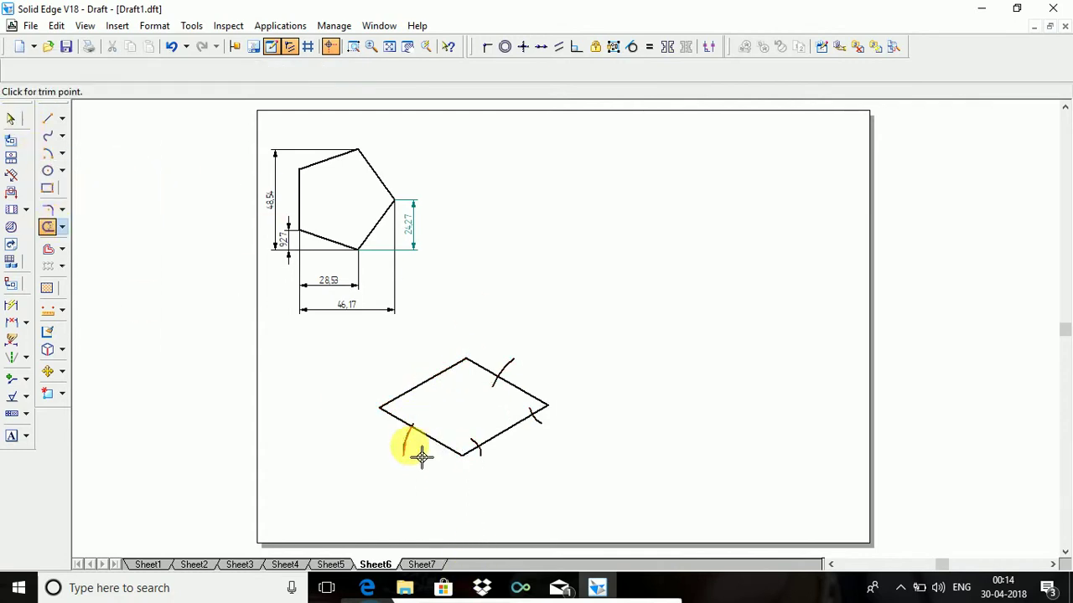
Trim the inner parts of two arc marks and set the line style to Visible.
left_click(500, 383)
left_click(475, 445)
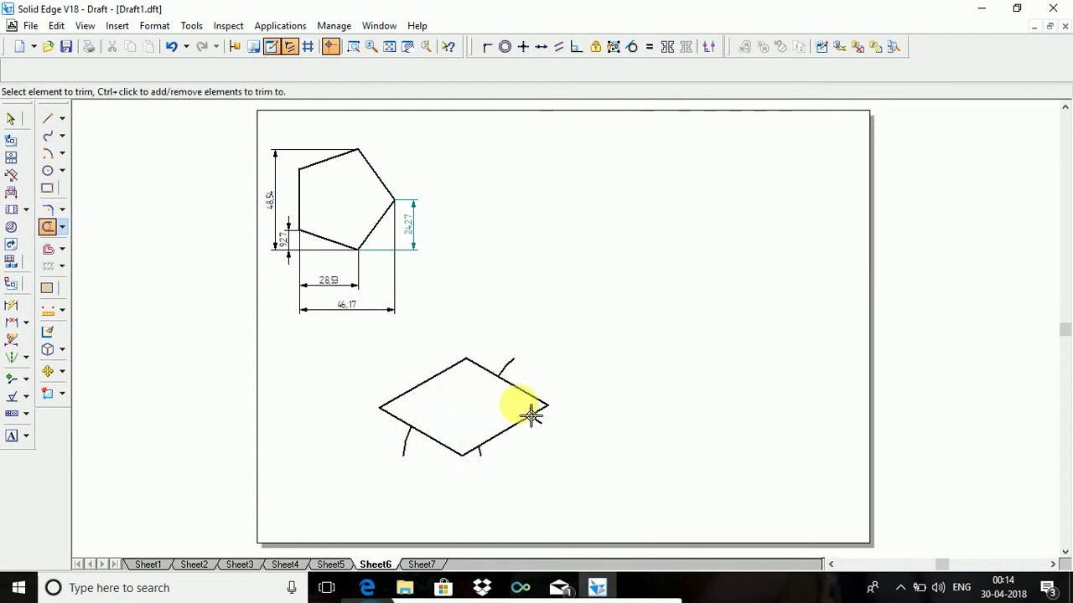
left_click(44, 122)
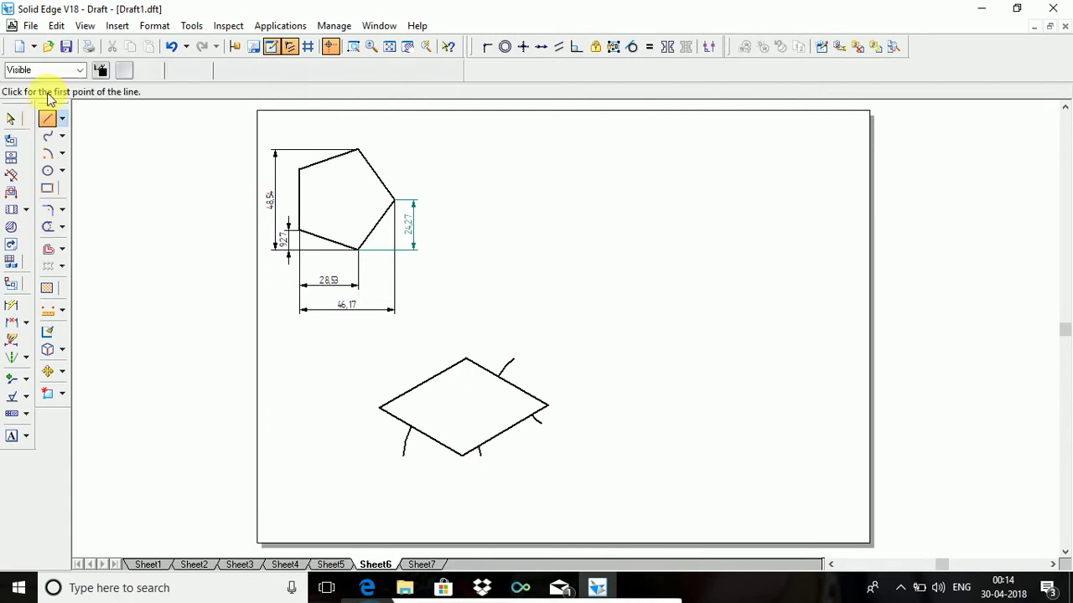
left_click(79, 69)
left_click(48, 218)
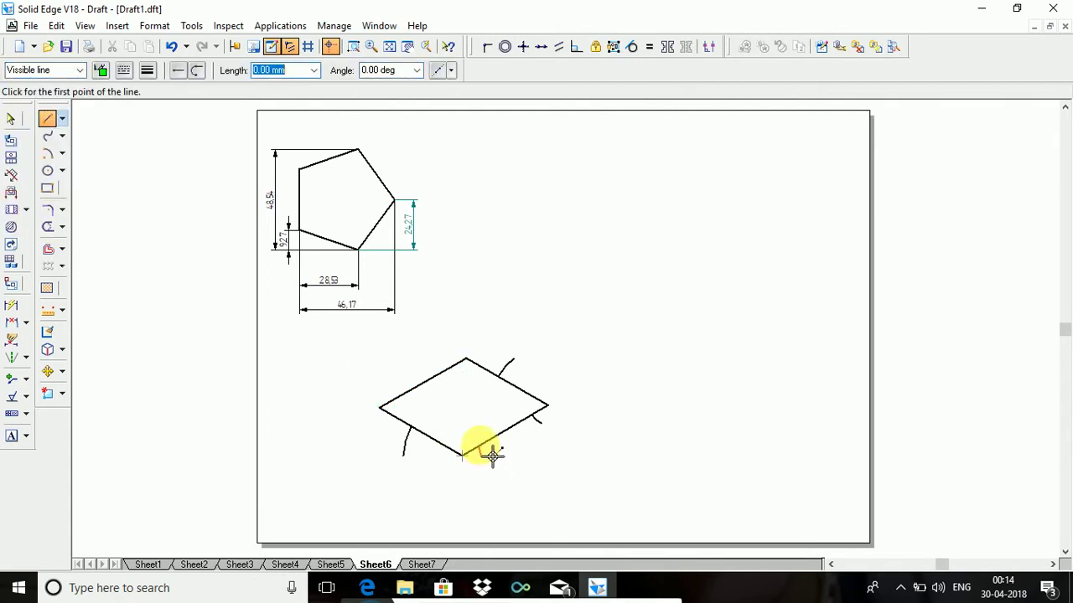
Draw a connected line chain from the bottom vertex through the edge marks around the rhombus.
left_click(464, 455)
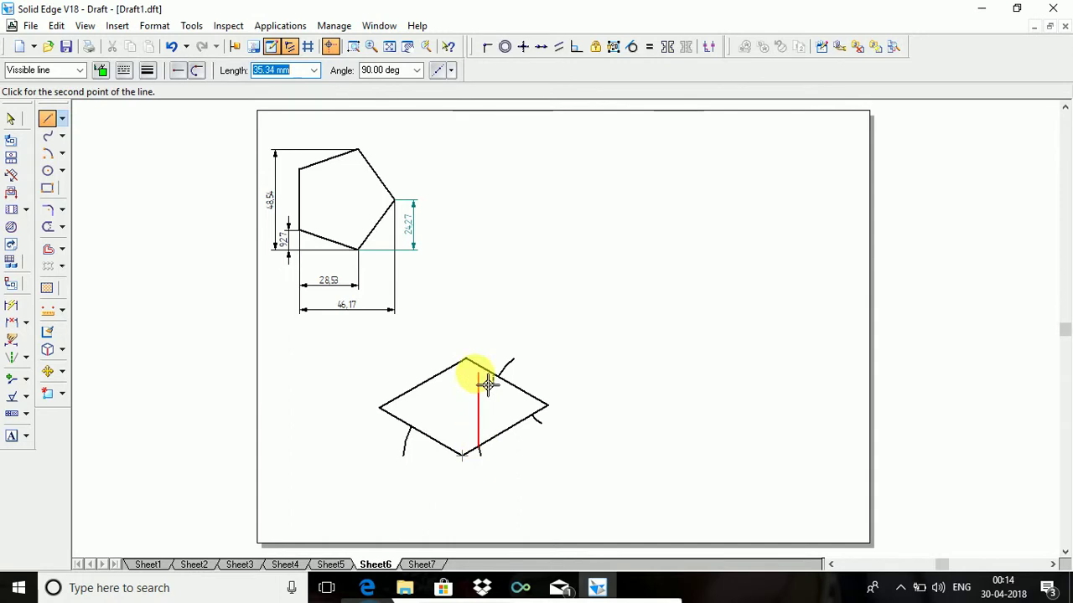
left_click(537, 416)
left_click(502, 378)
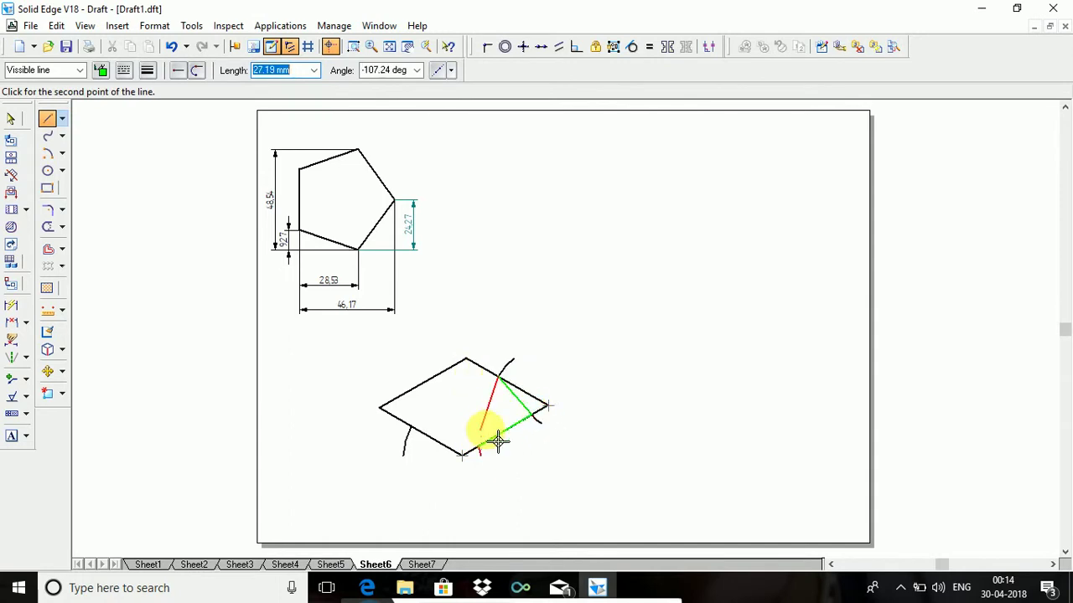
left_click(423, 383)
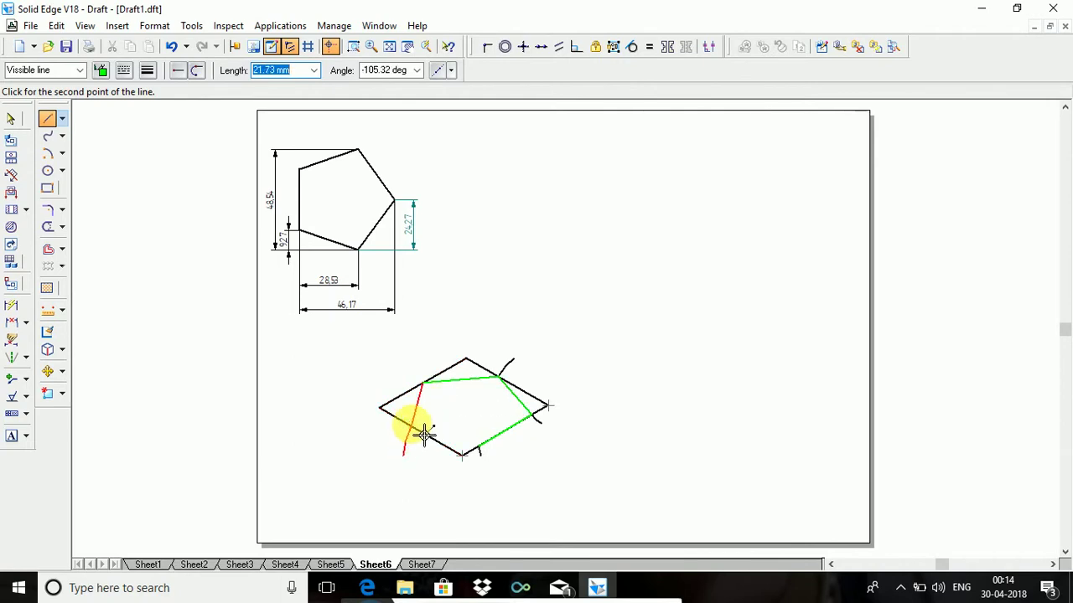
left_click(411, 427)
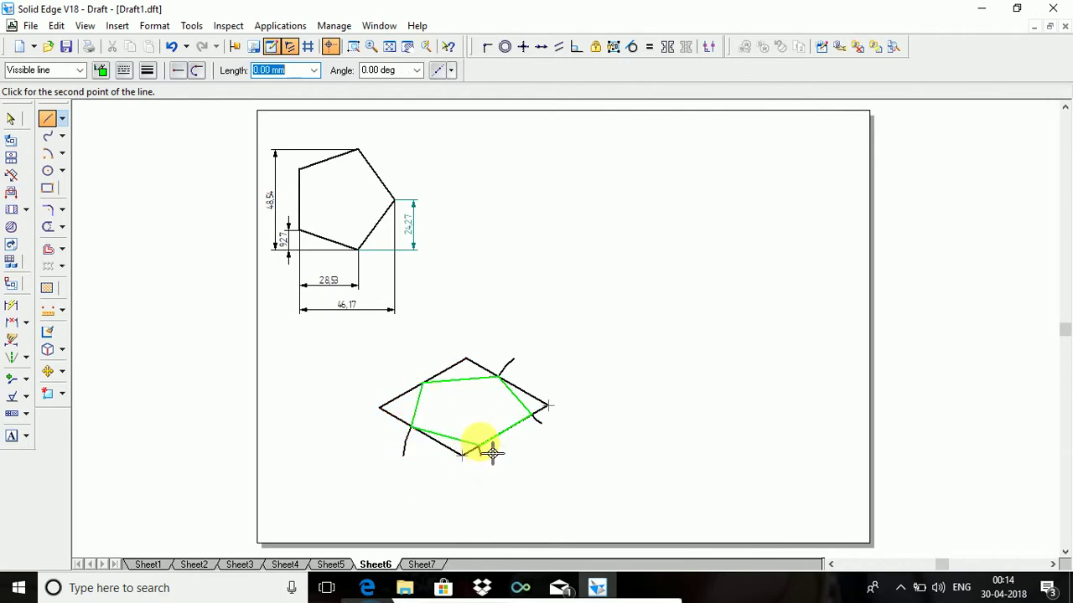
right_click(558, 461)
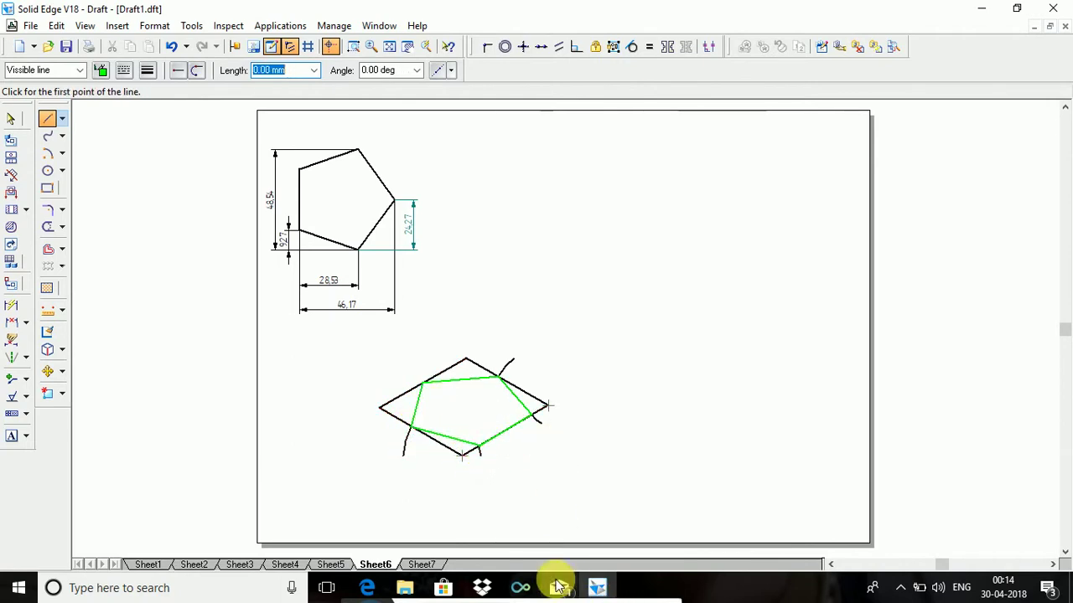
Delete the rhombus's lower-left edge and two leftover arc marks.
left_click(10, 119)
left_click(395, 417)
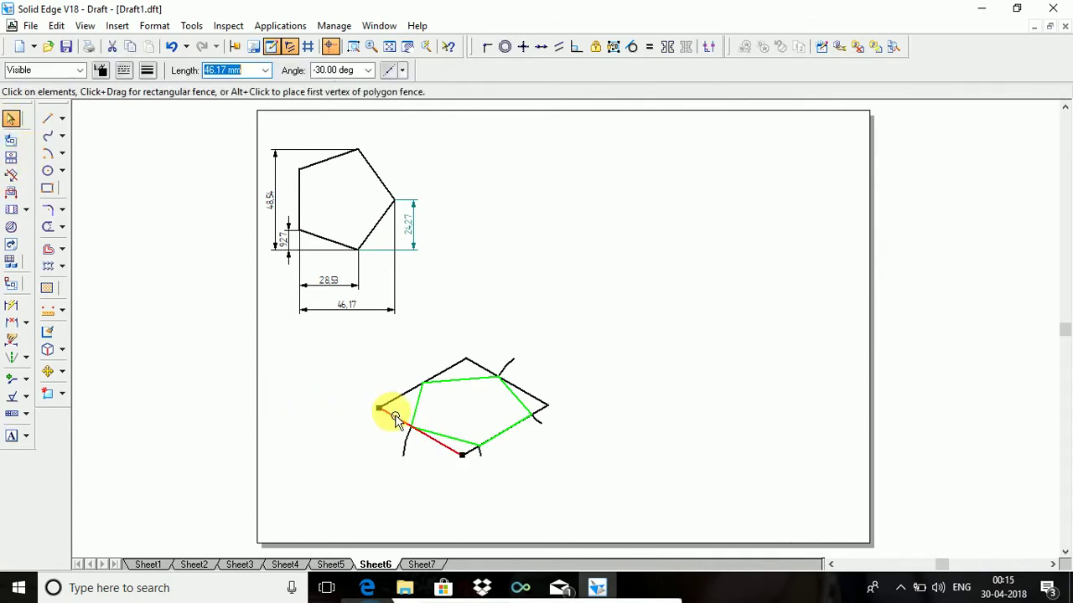
key("Delete")
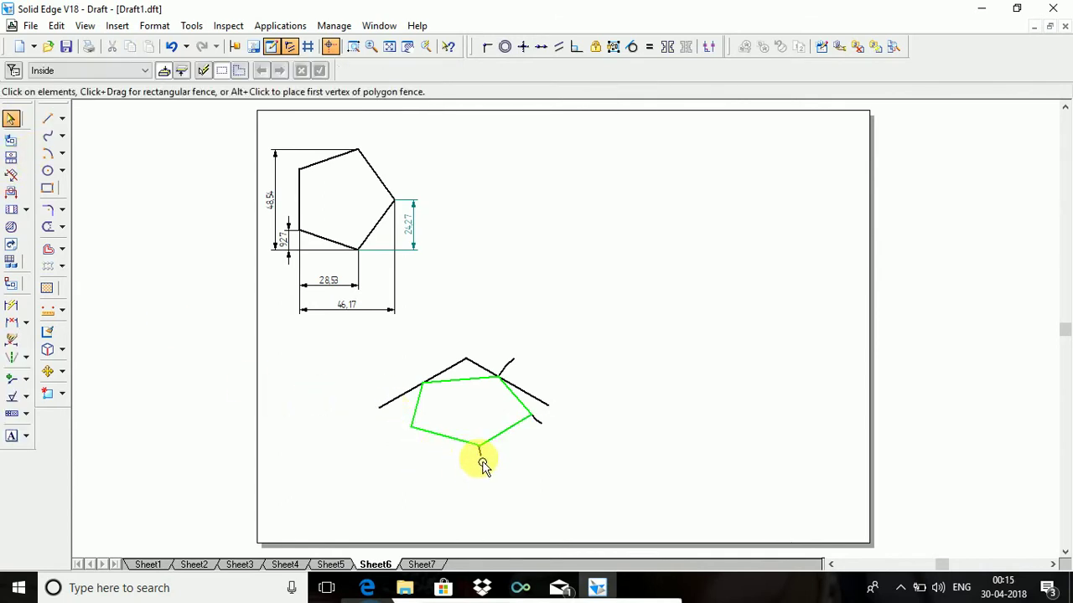
left_click(482, 460)
key("Delete")
left_click(541, 421)
key("Delete")
Delete the upper-right edge, the remaining arc mark and the upper-left rhombus edge.
left_click(540, 401)
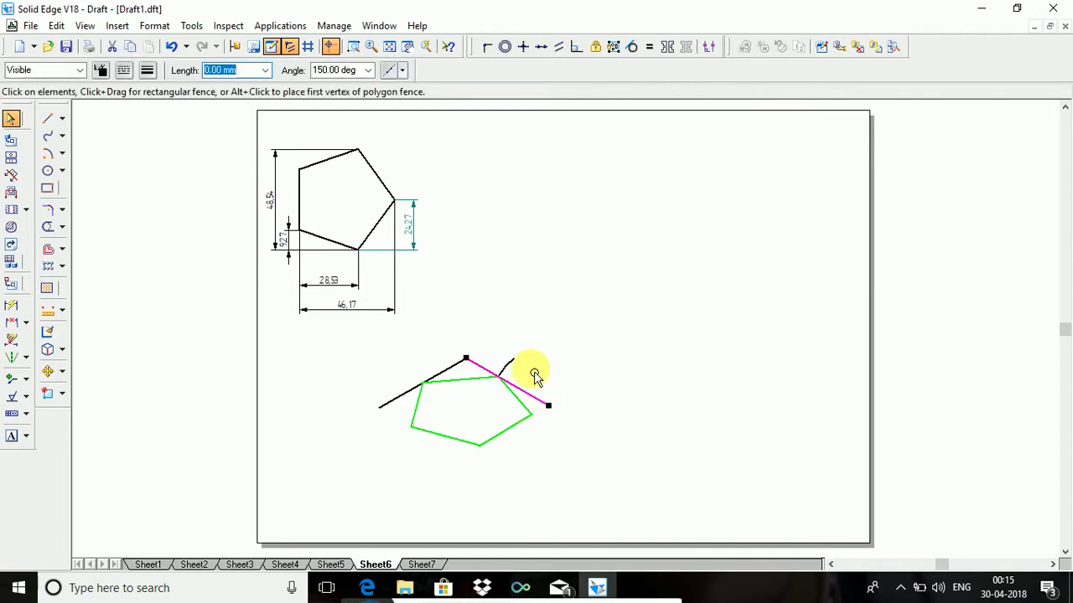
key("Delete")
left_click(508, 362)
key("Delete")
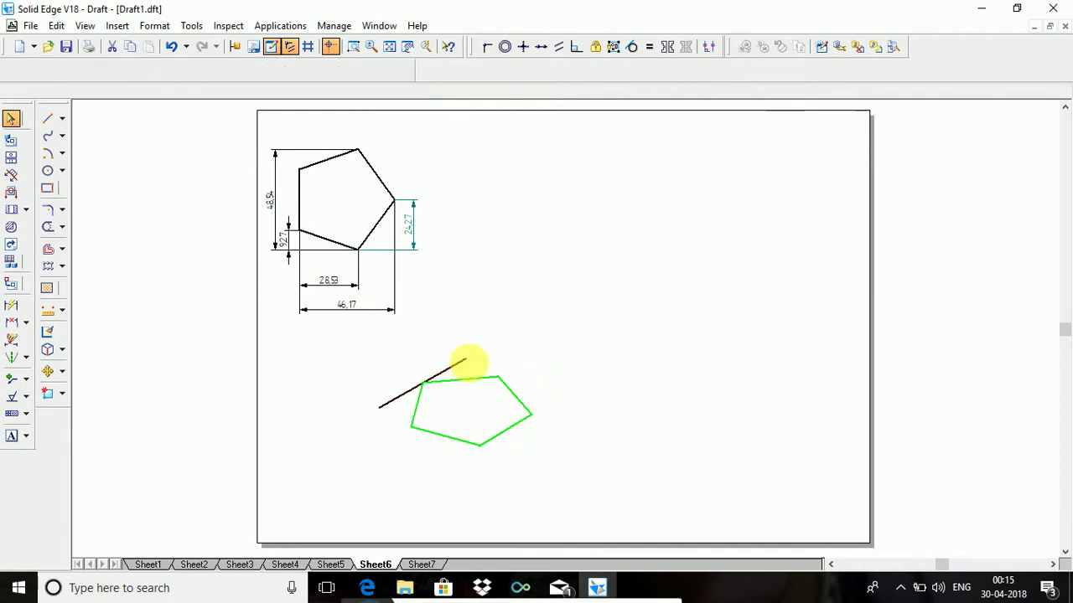
left_click(463, 363)
key("Delete")
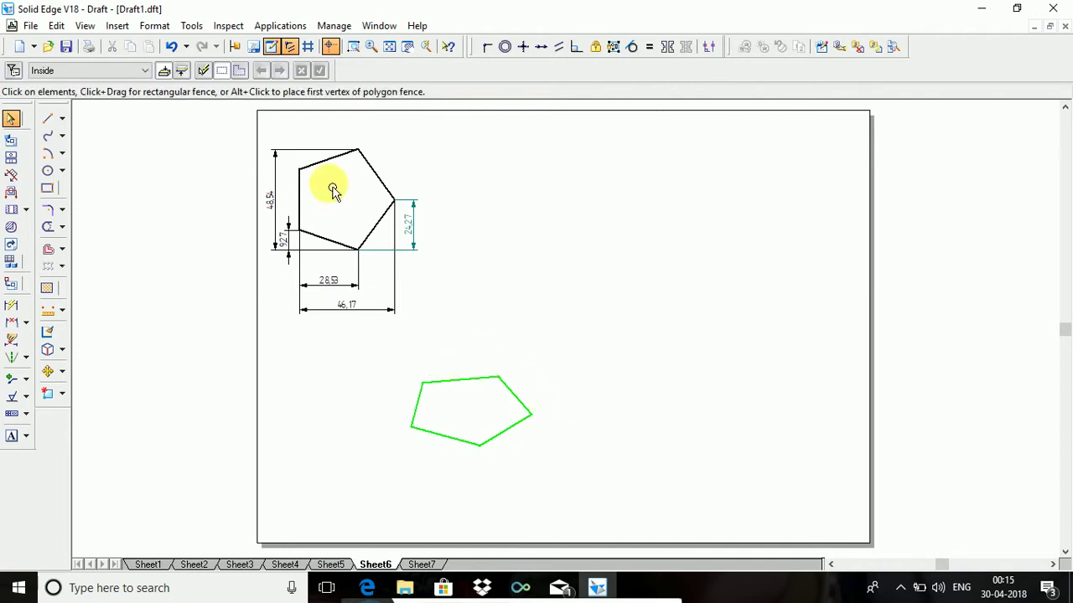
Draw a 48.5 mm line at 30° right of the shape, then undo the misplaced 46.17 mm line.
left_click(47, 118)
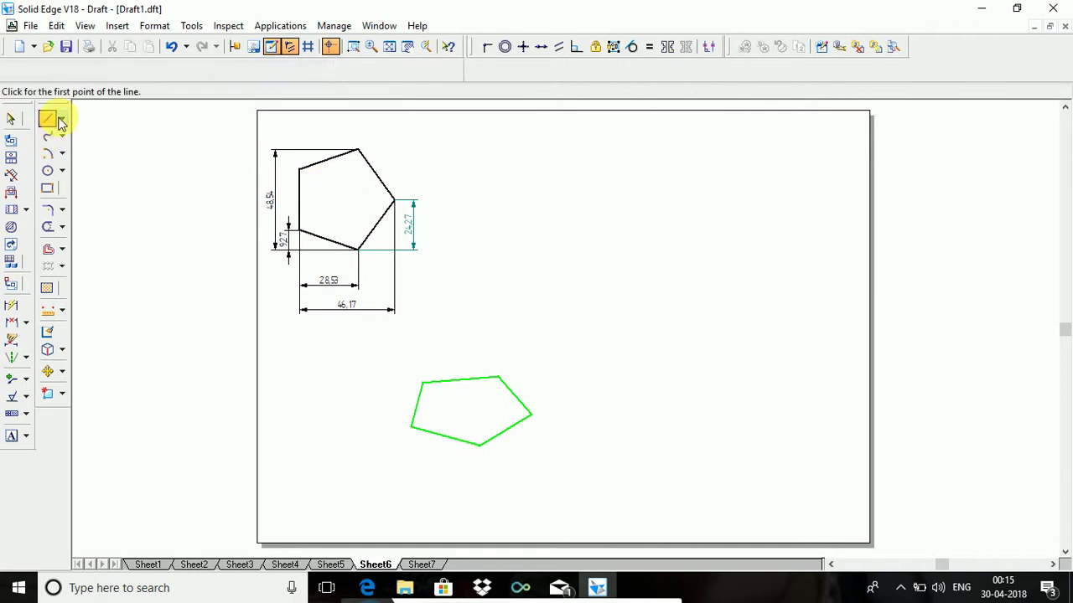
left_click(709, 432)
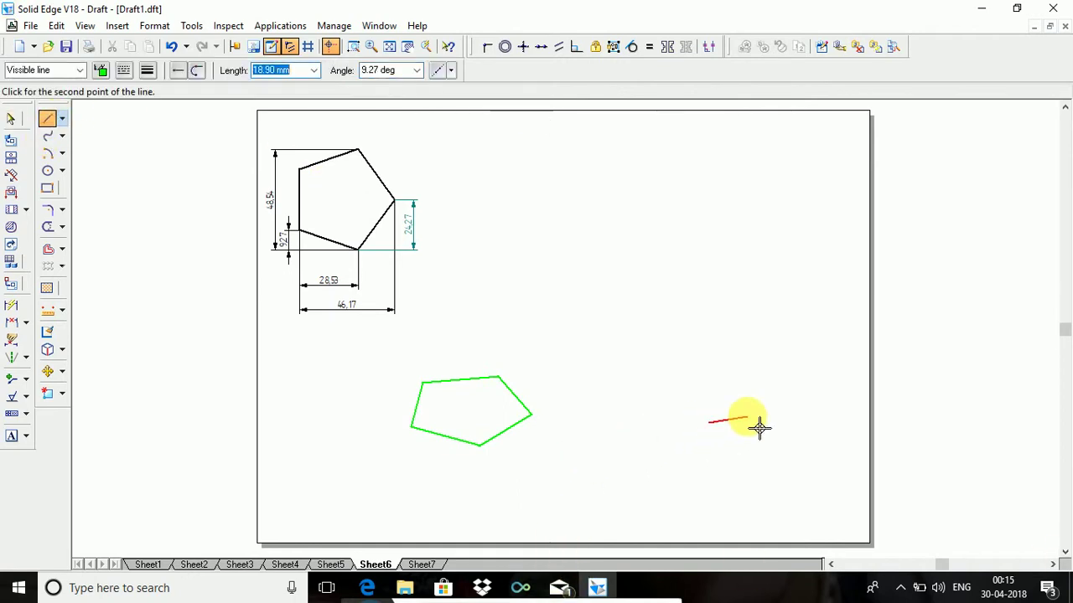
type("48.5")
key("Tab")
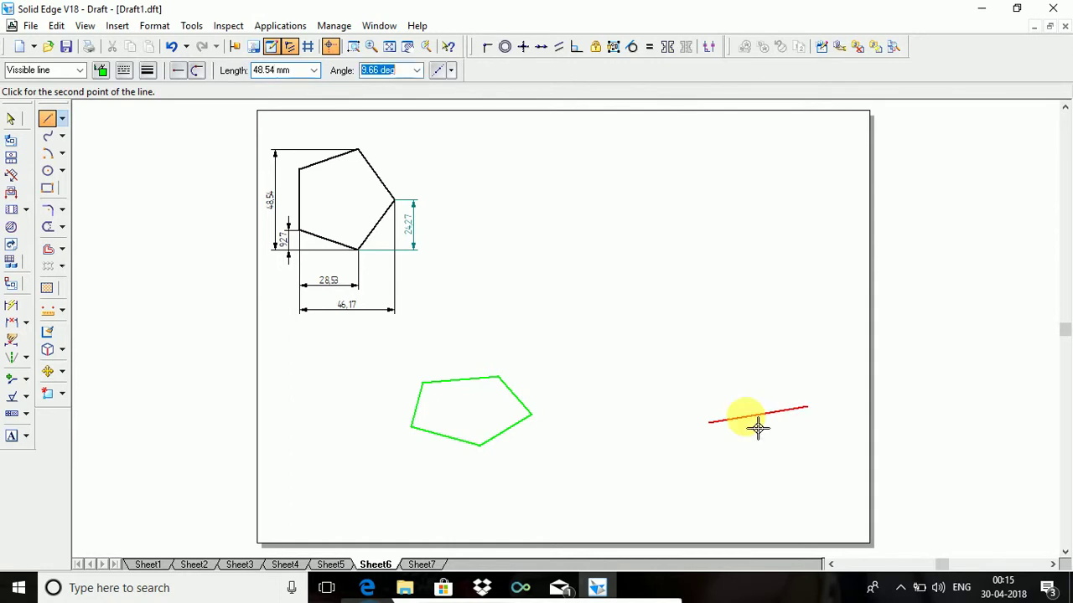
type("30")
key("Return")
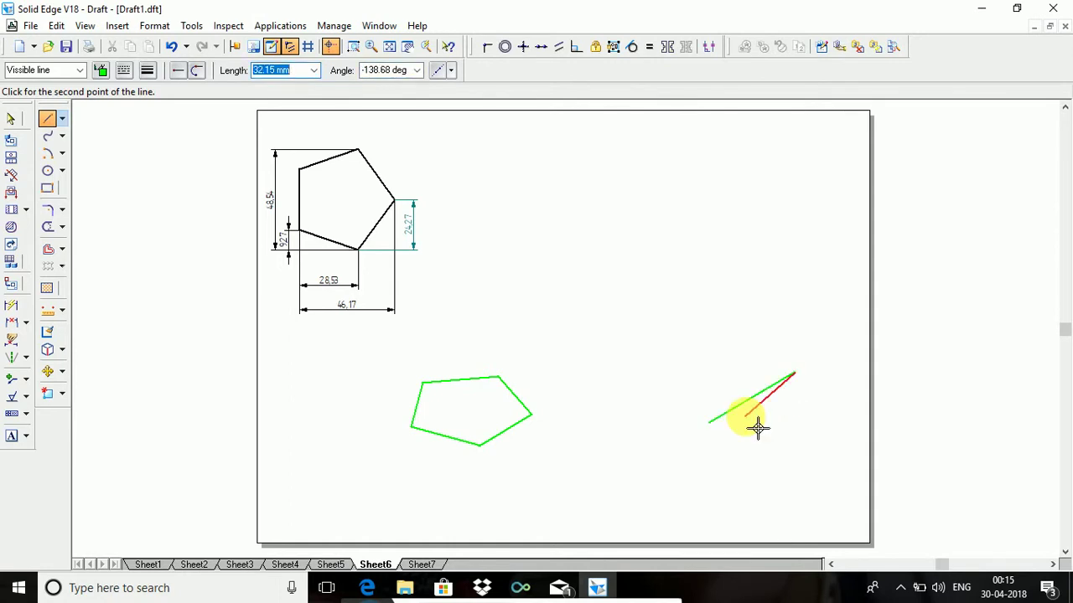
type("46")
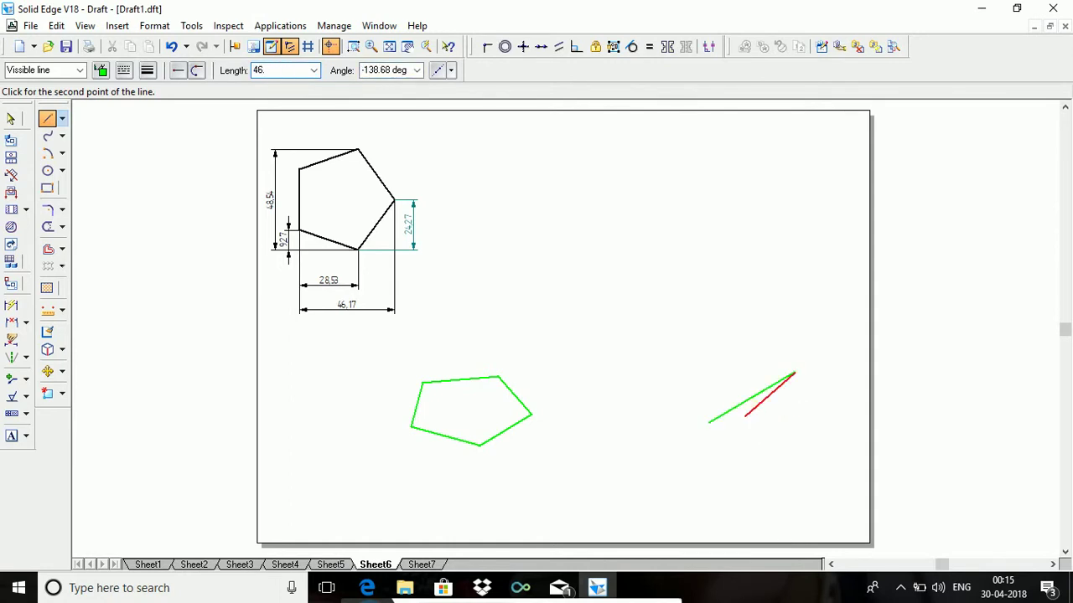
type(".17")
key("Tab")
type("1")
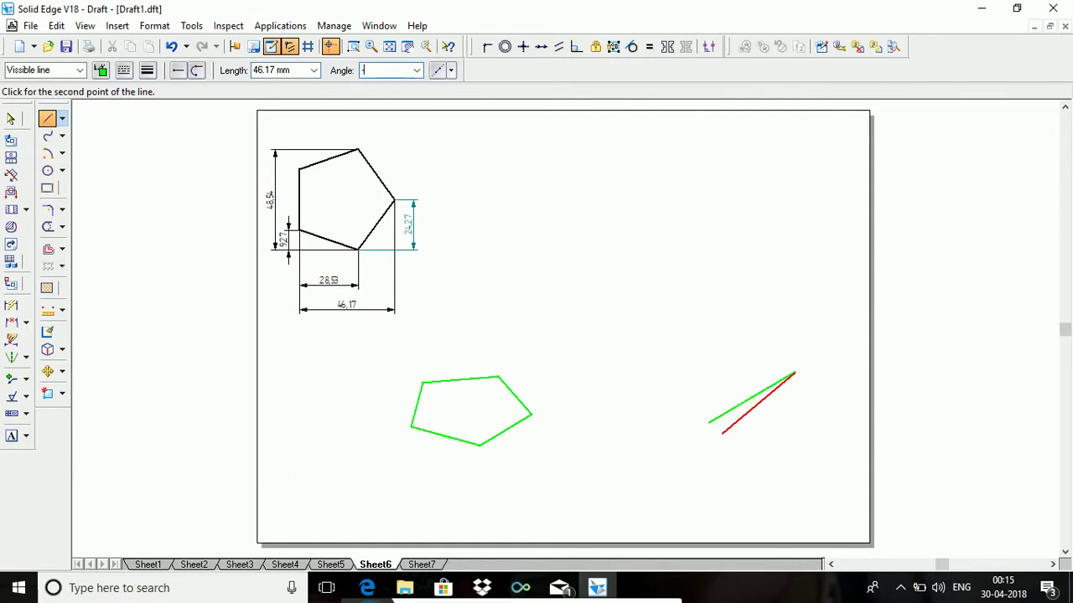
type("150")
key("Return")
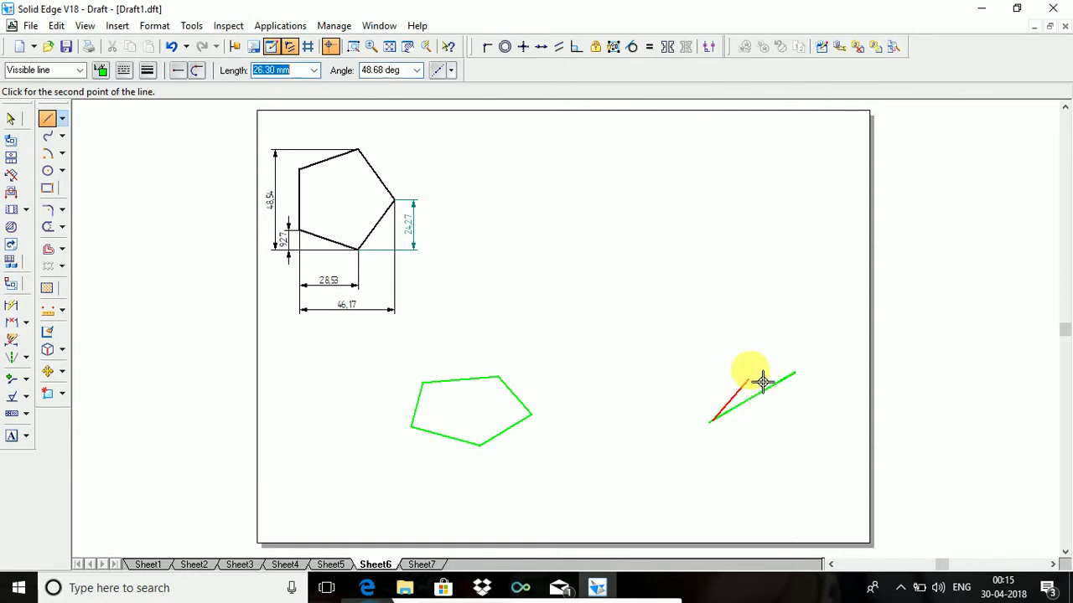
key("ctrl+z")
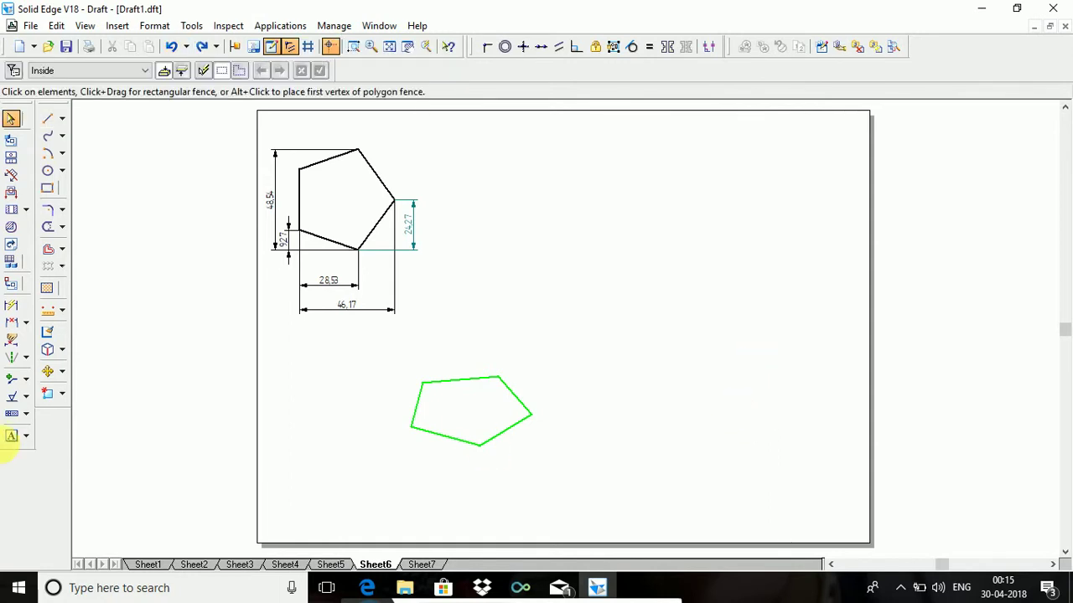
Draw the first rhombus side 48.54 mm at -150° and the next side at -120°.
left_click(47, 124)
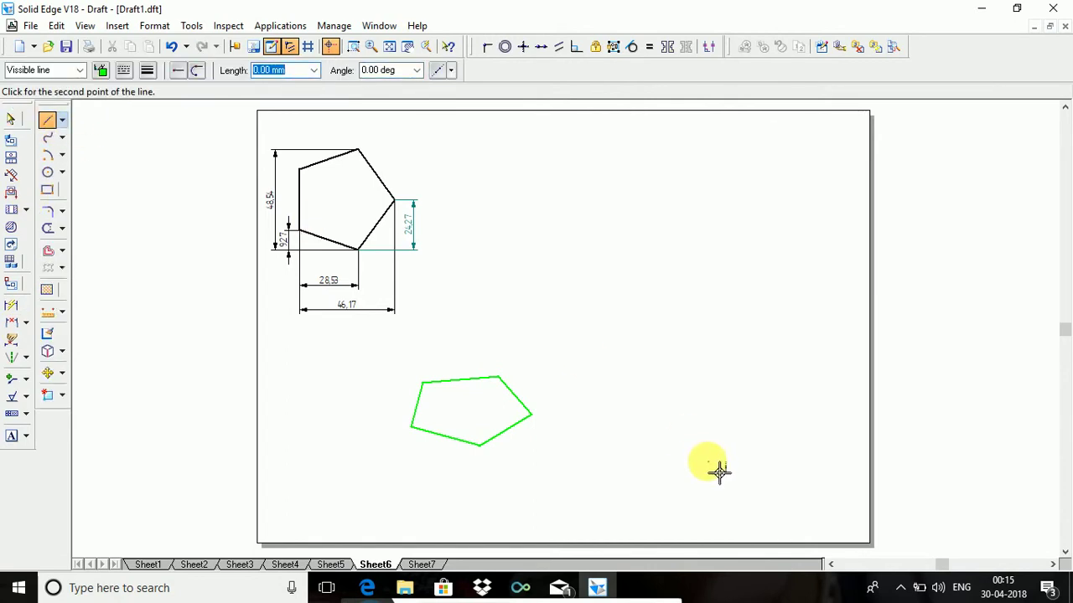
type("48.54")
key("Tab")
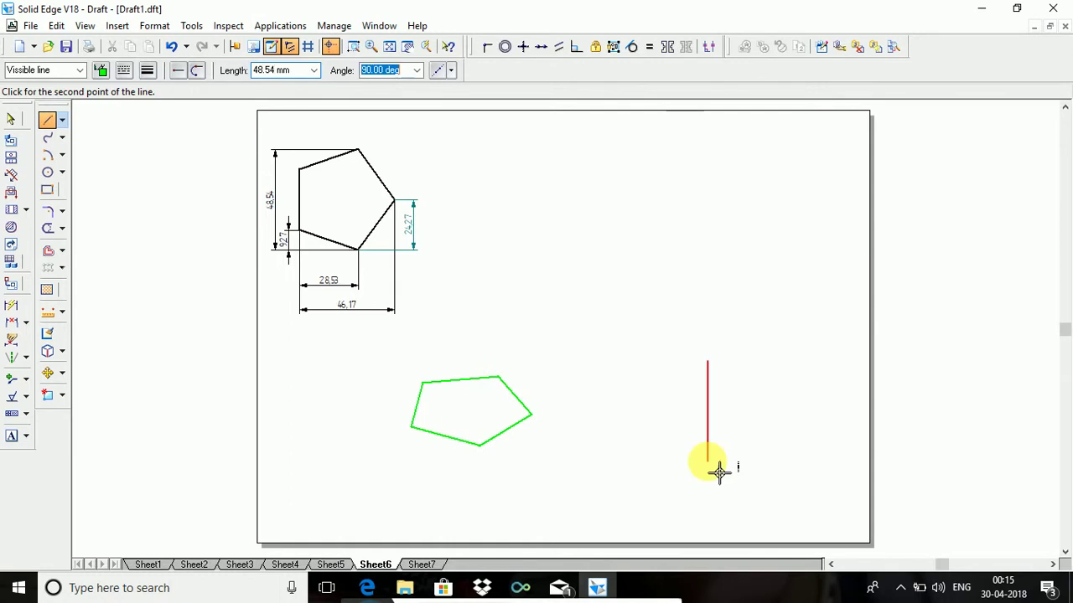
type("-150")
key("Tab")
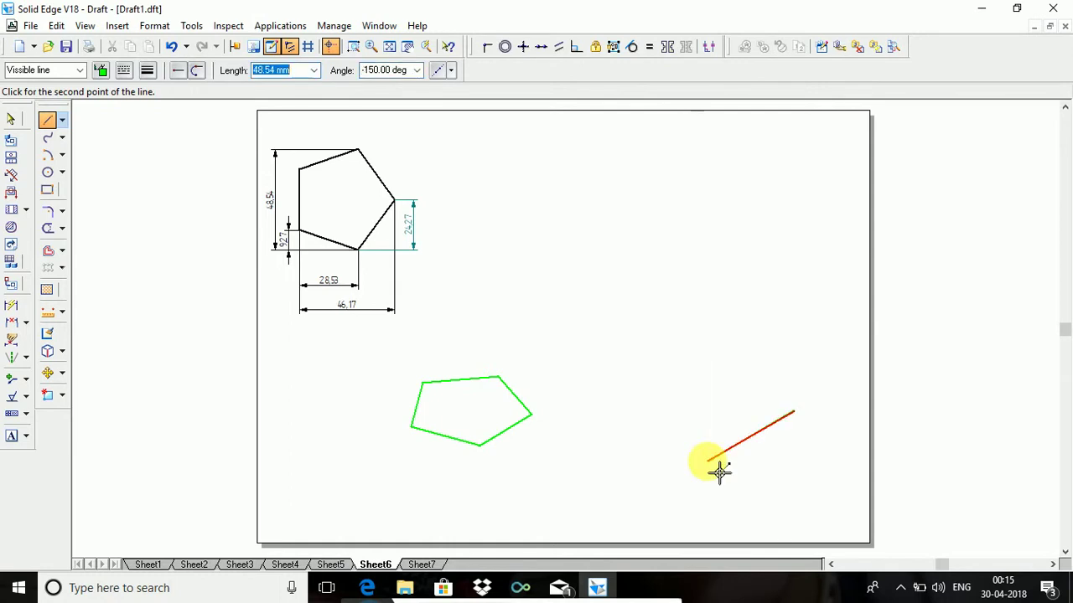
type("46.17")
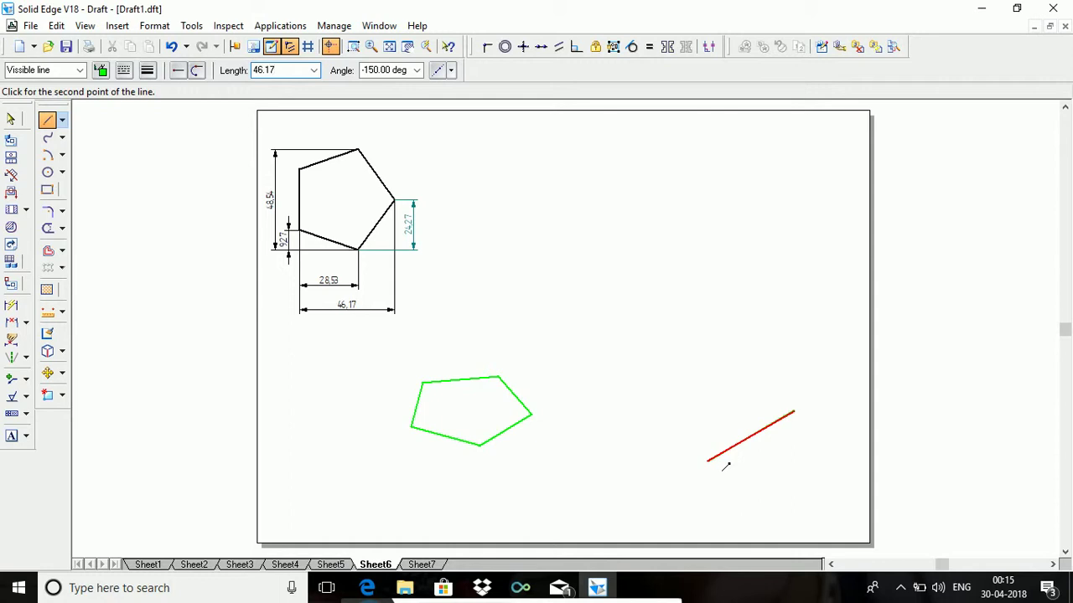
left_click(722, 467)
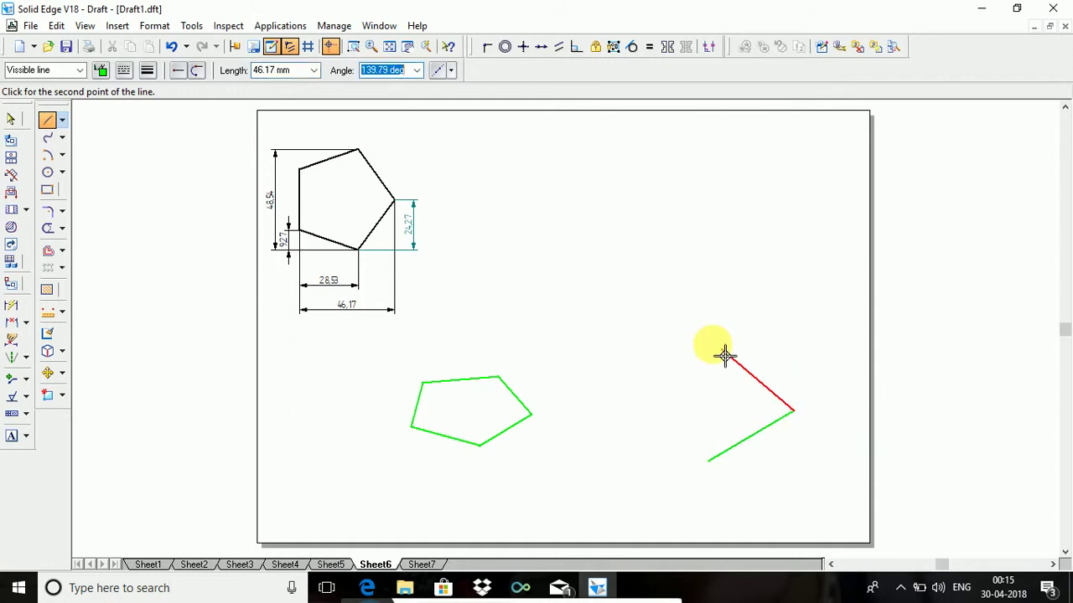
type("-120")
key("Tab")
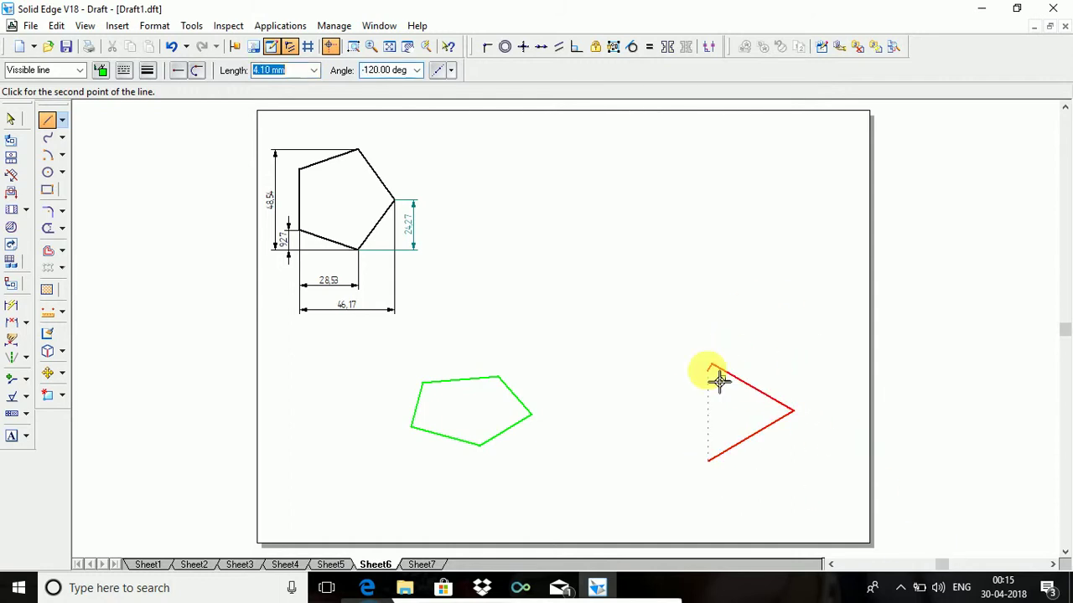
left_click(719, 382)
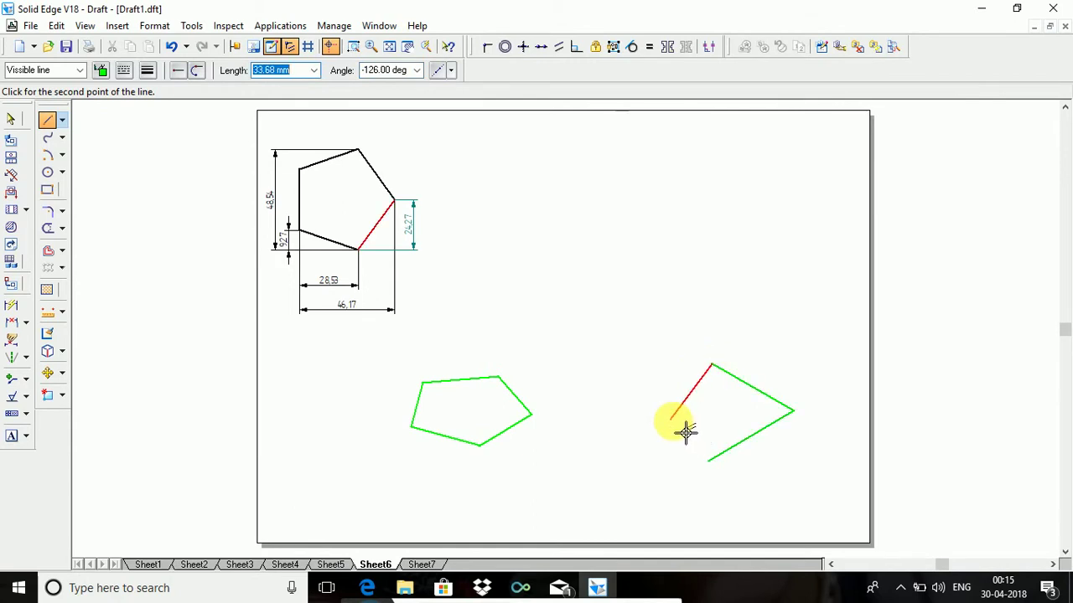
Add the third 48.54 mm side at -150° and close the rhombus at its starting corner.
type("4")
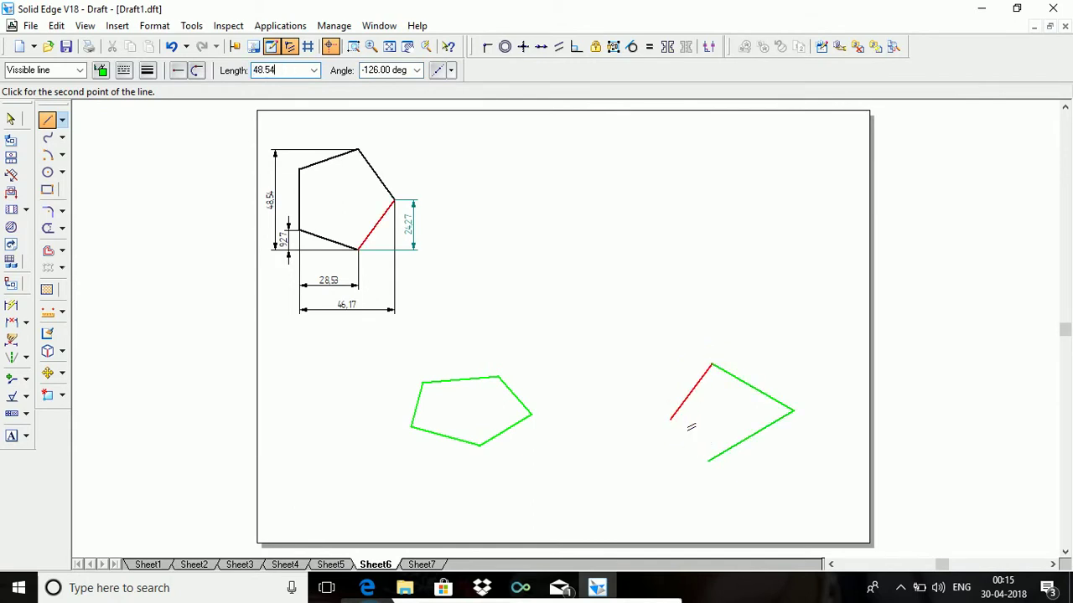
type("8.54")
key("Tab")
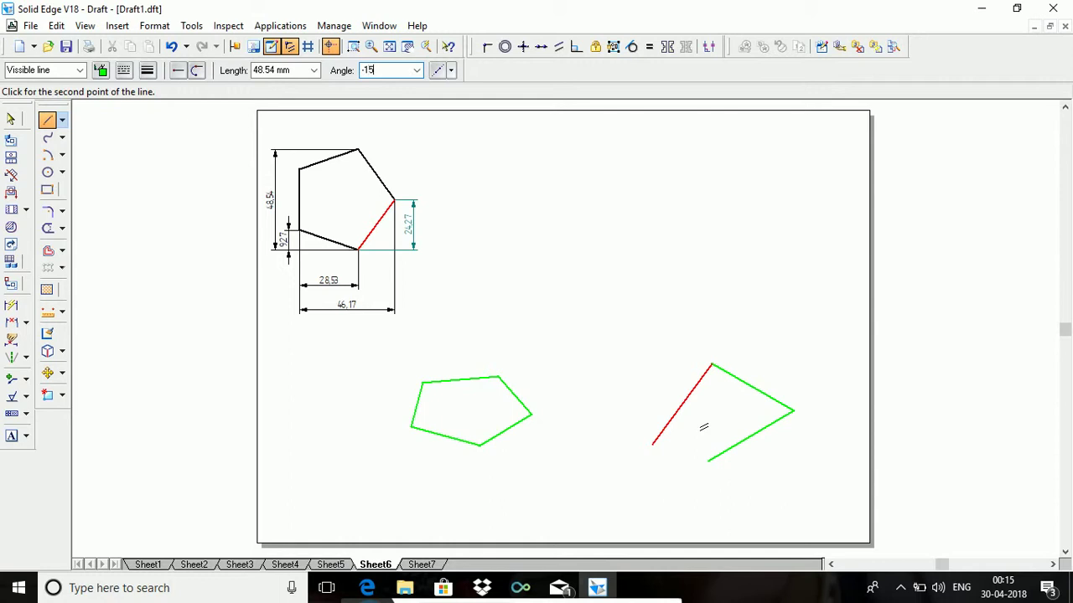
type("-150")
key("Return")
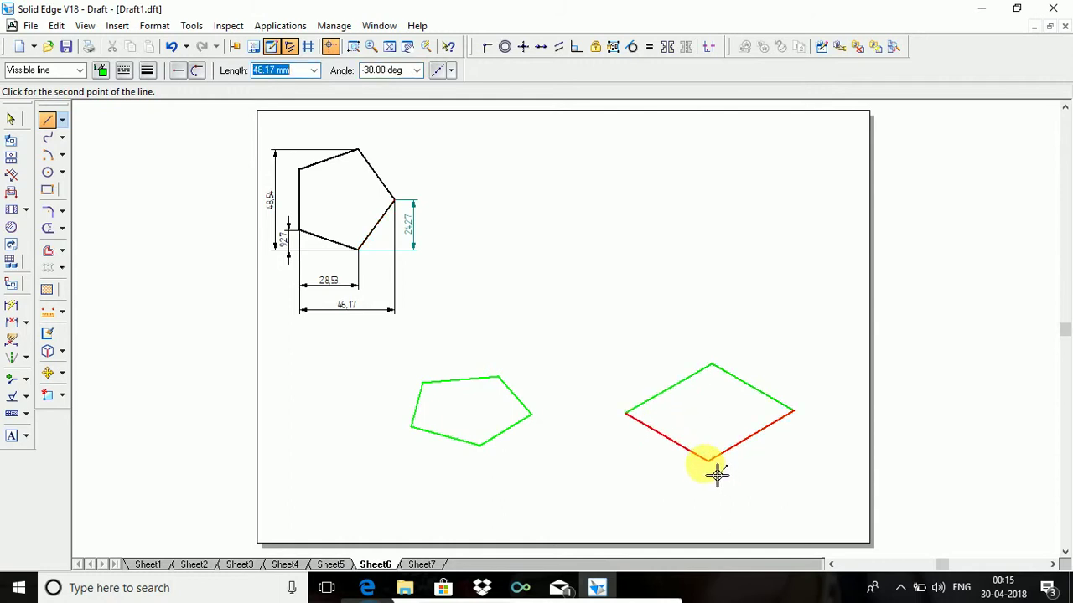
left_click(717, 470)
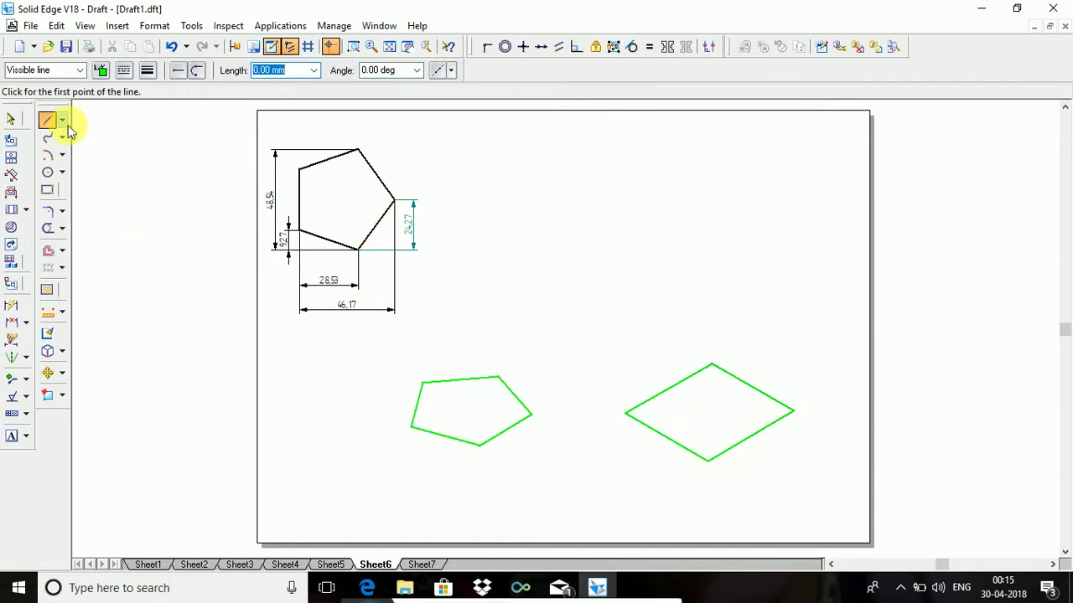
Switch the line style to Visible and draw a 9.27 mm segment at 30° from the rhombus's bottom corner.
left_click(79, 70)
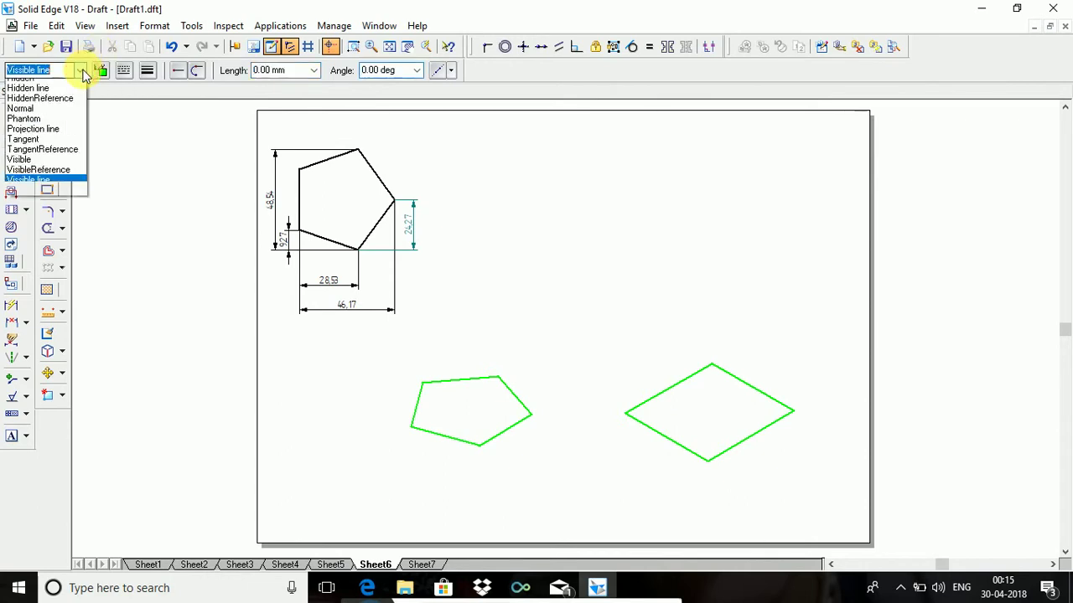
left_click(34, 197)
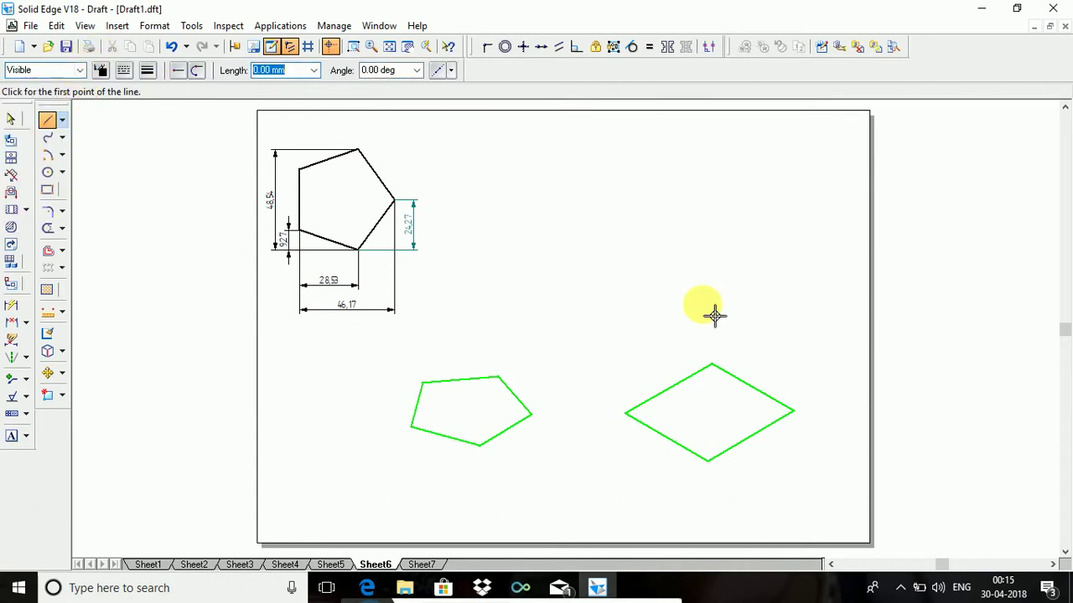
left_click(713, 467)
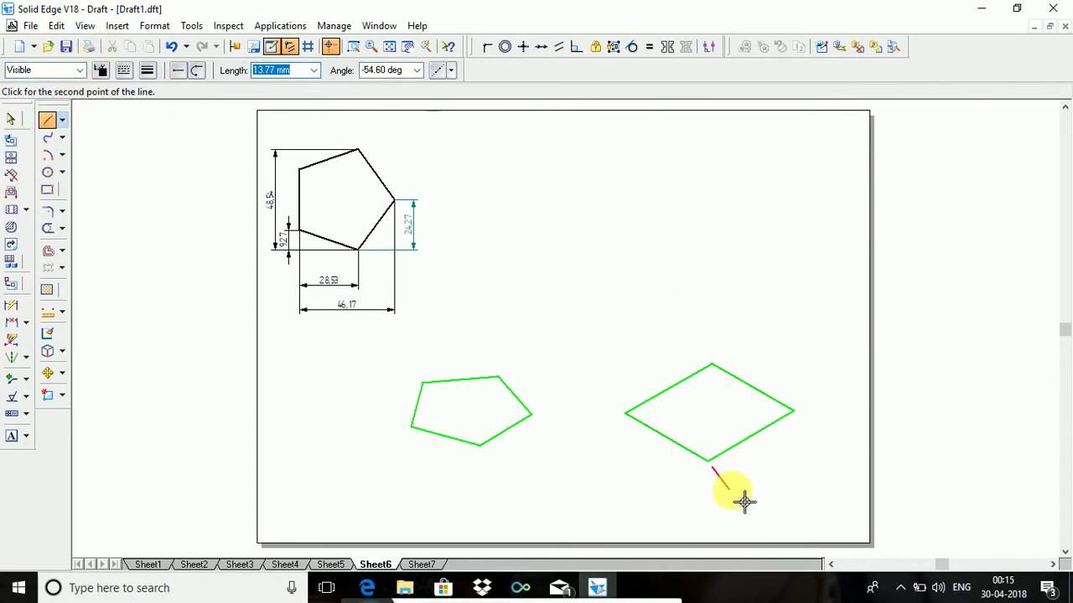
right_click(746, 498)
left_click(719, 471)
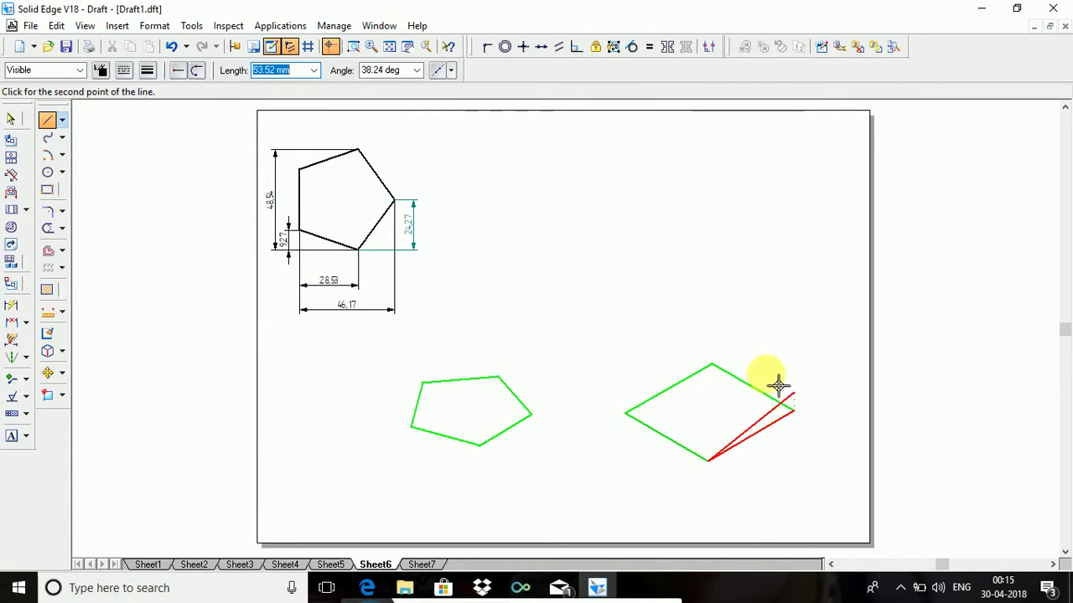
type("9")
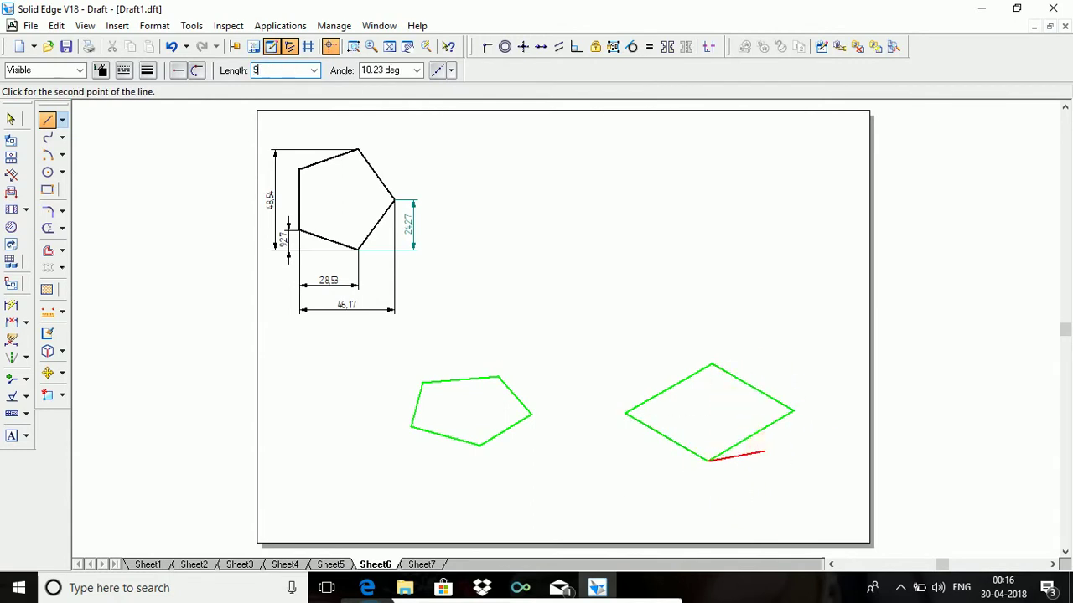
type(".27")
key("Tab")
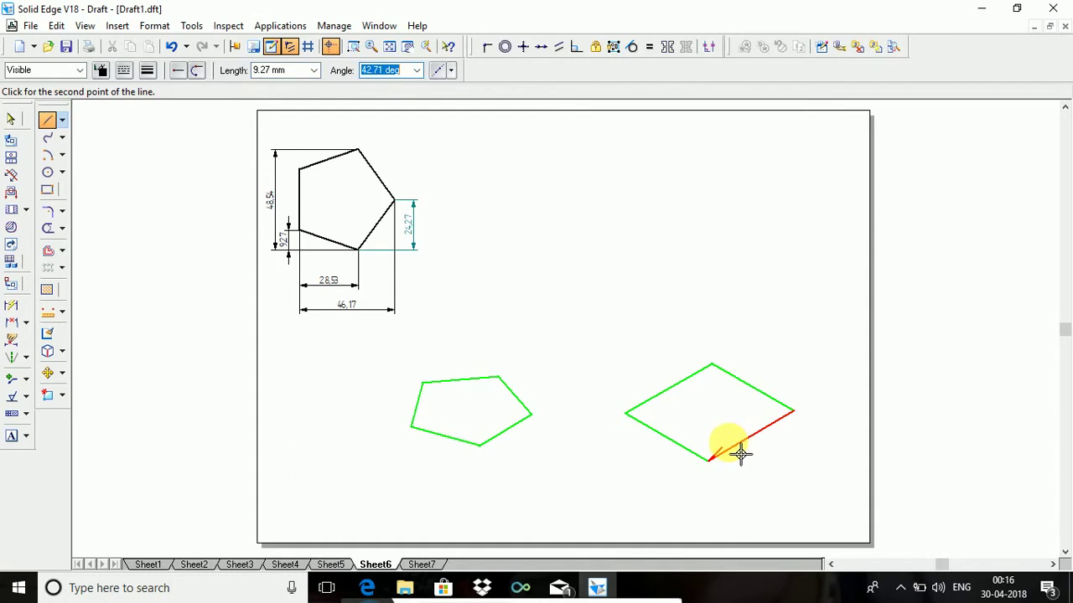
type("30")
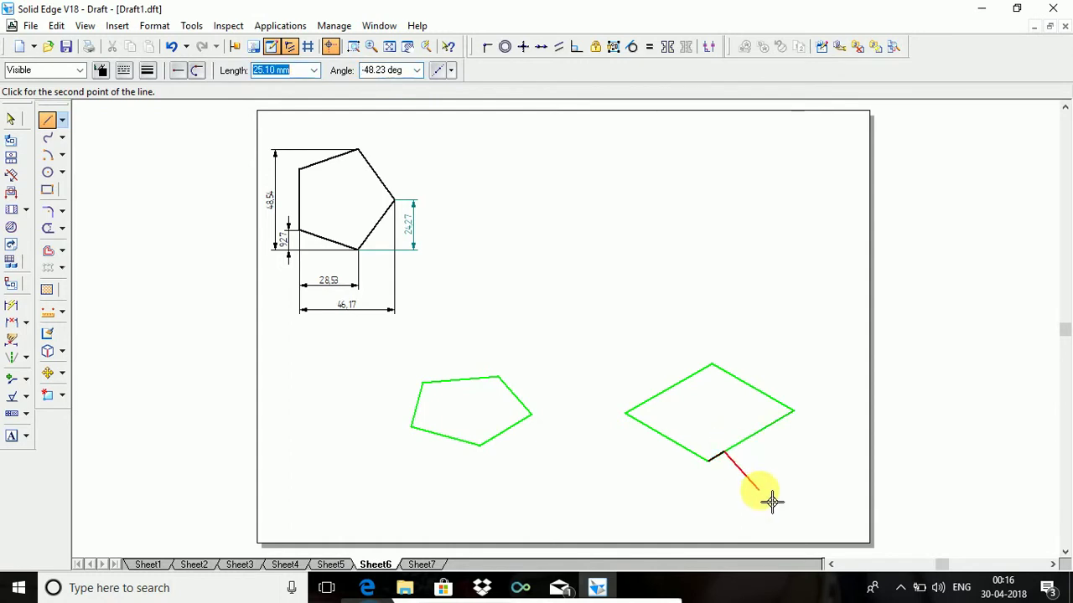
key("Return")
left_click(798, 415)
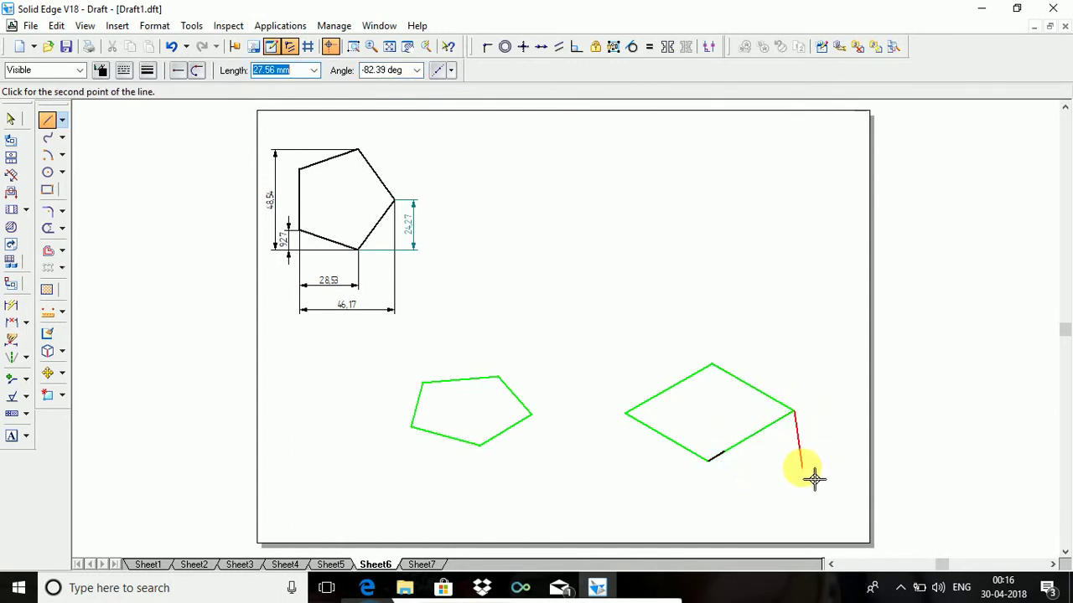
Add another short segment of about 9 mm along the rhombus's lower-right edge.
type("9.27")
key("Tab")
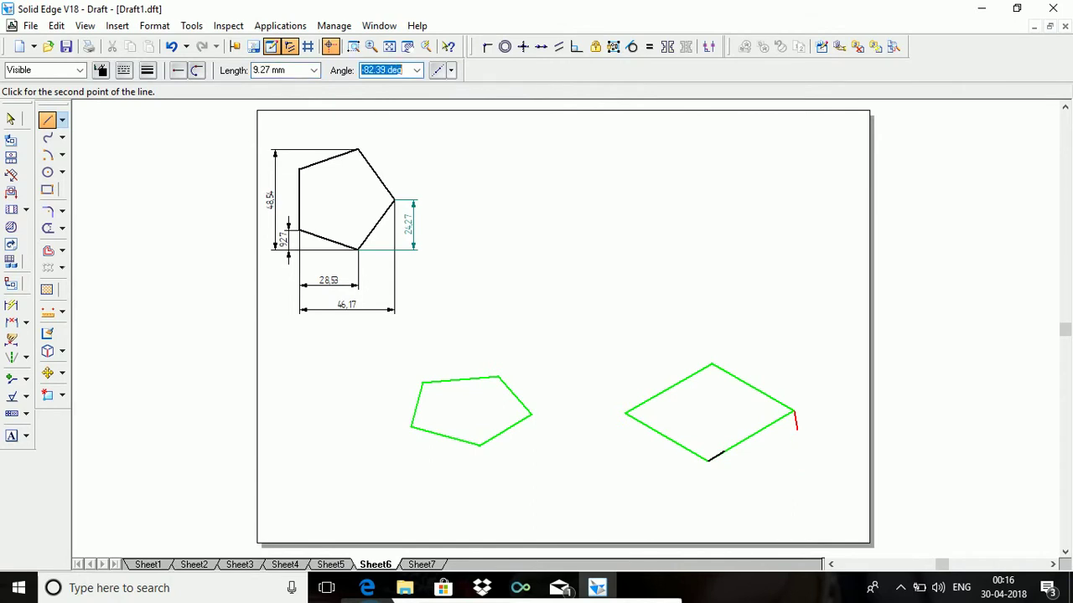
key("Return")
left_click(815, 478)
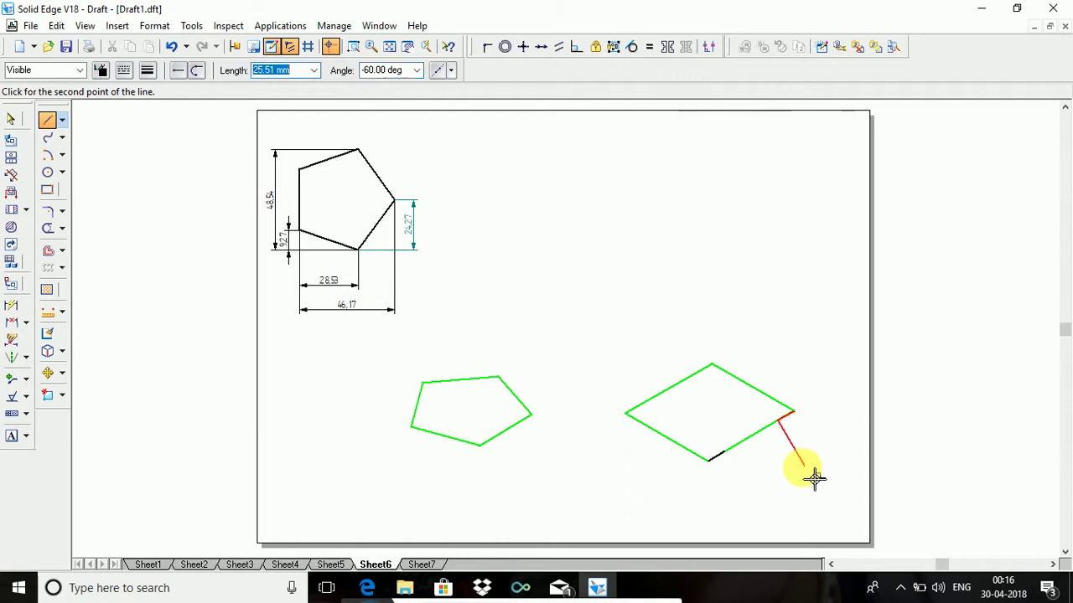
right_click(815, 478)
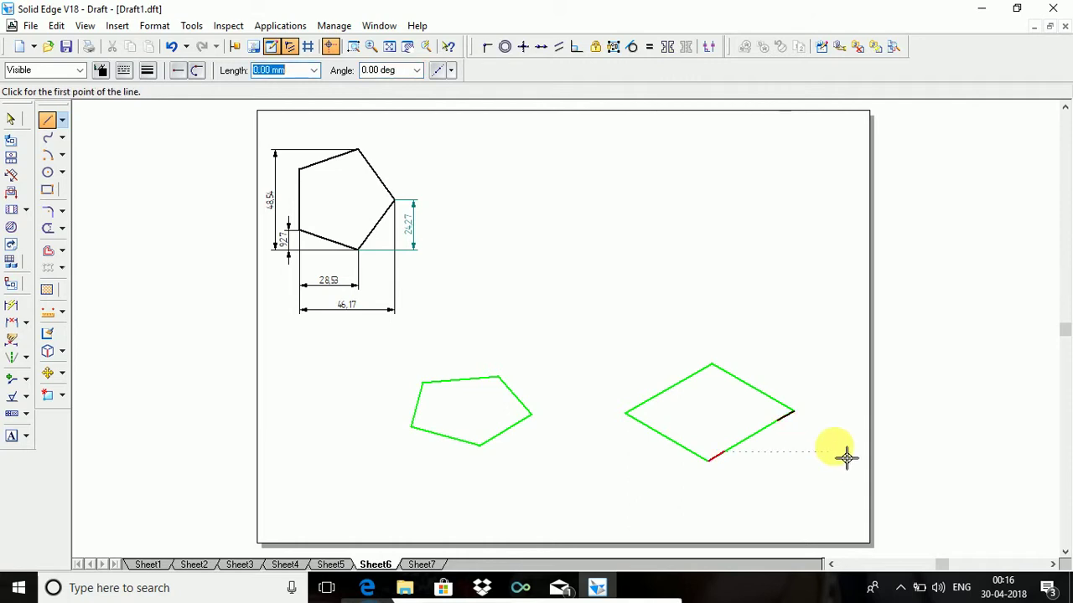
Draw a 28.53 mm segment from the rhombus's right corner toward its top corner.
left_click(794, 414)
right_click(822, 368)
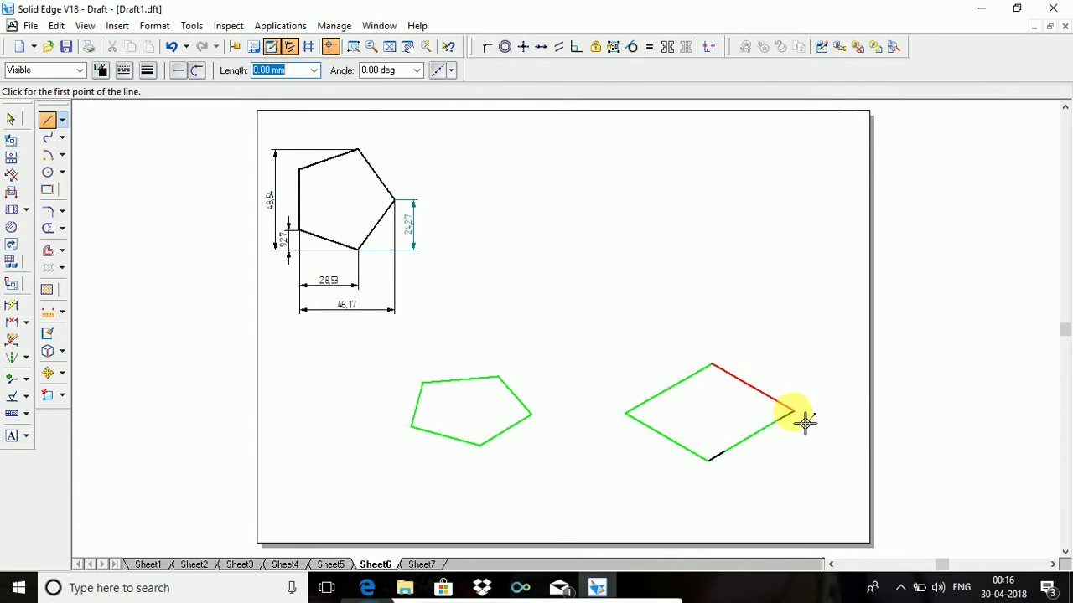
left_click(803, 422)
right_click(821, 378)
left_click(803, 423)
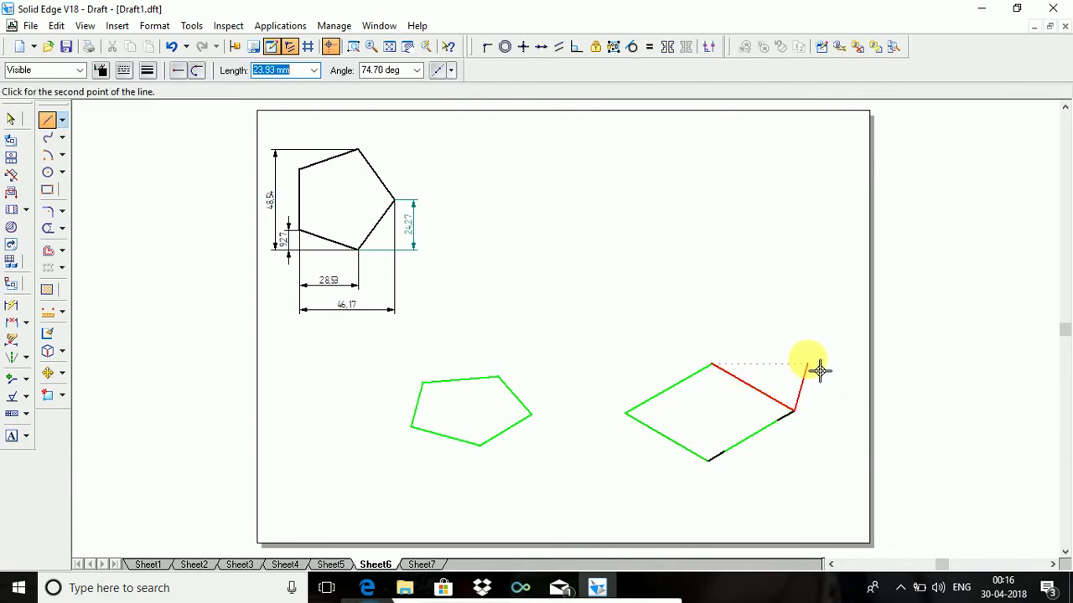
type("28.53")
key("Tab")
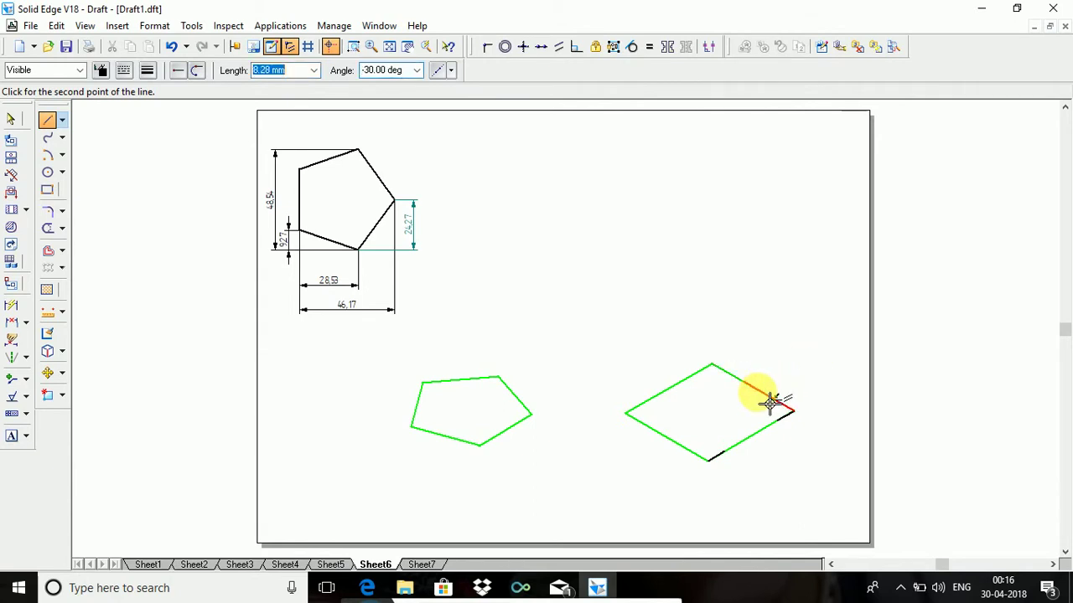
left_click(766, 402)
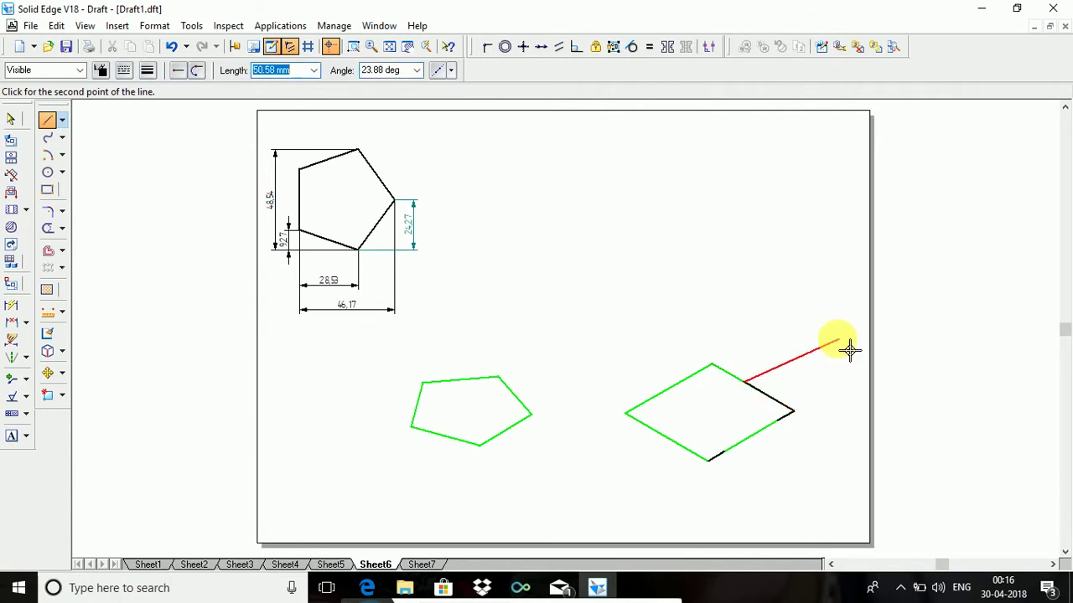
right_click(686, 452)
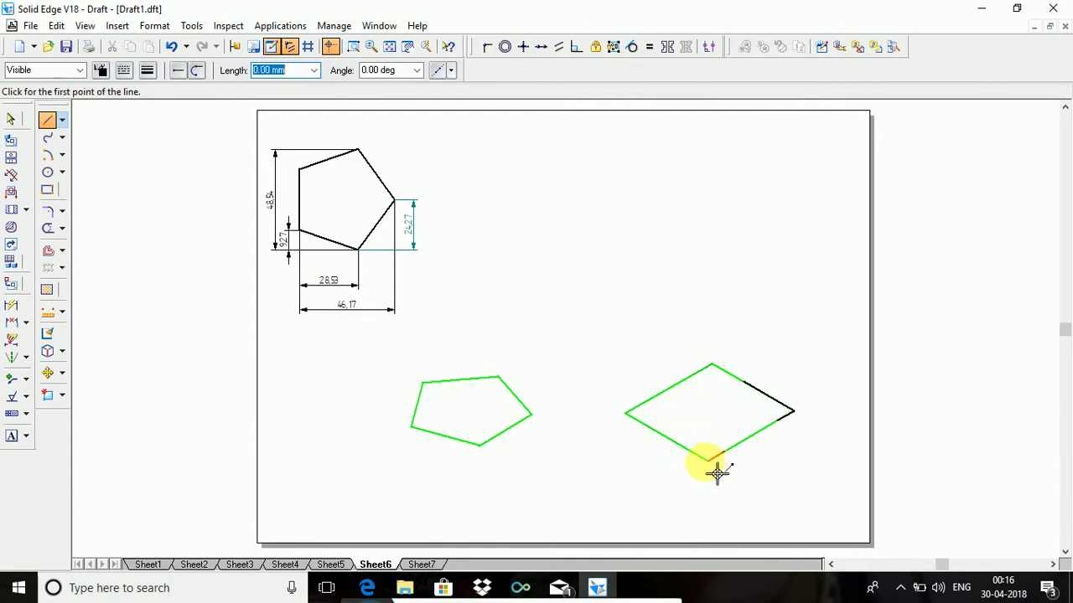
Trace segments from the bottom corner along the lower-left edge and up the lower-right edge to the right corner.
left_click(710, 461)
type("2")
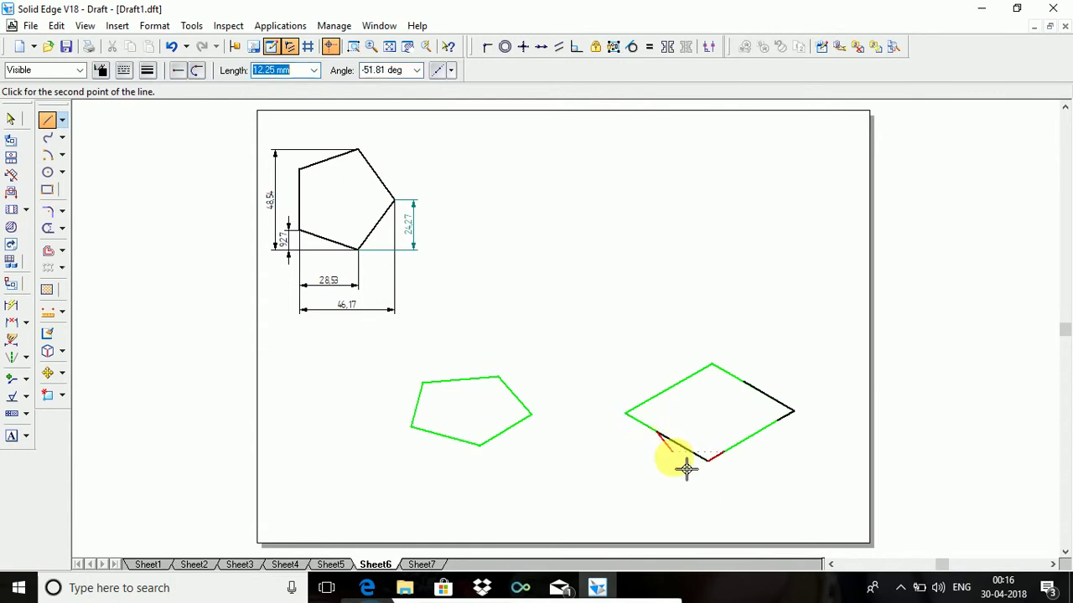
left_click(683, 470)
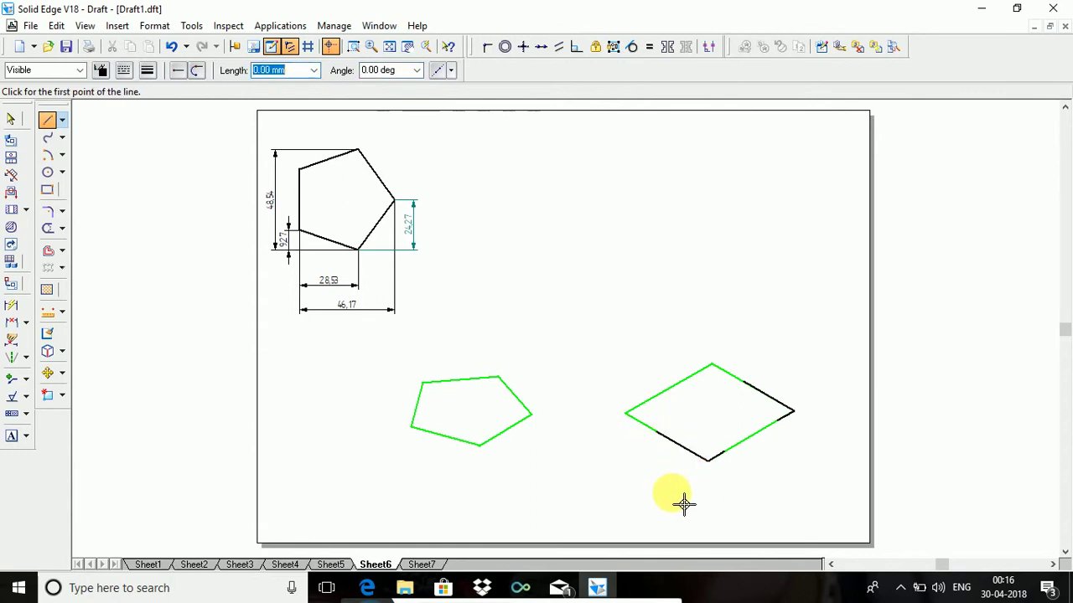
left_click(47, 120)
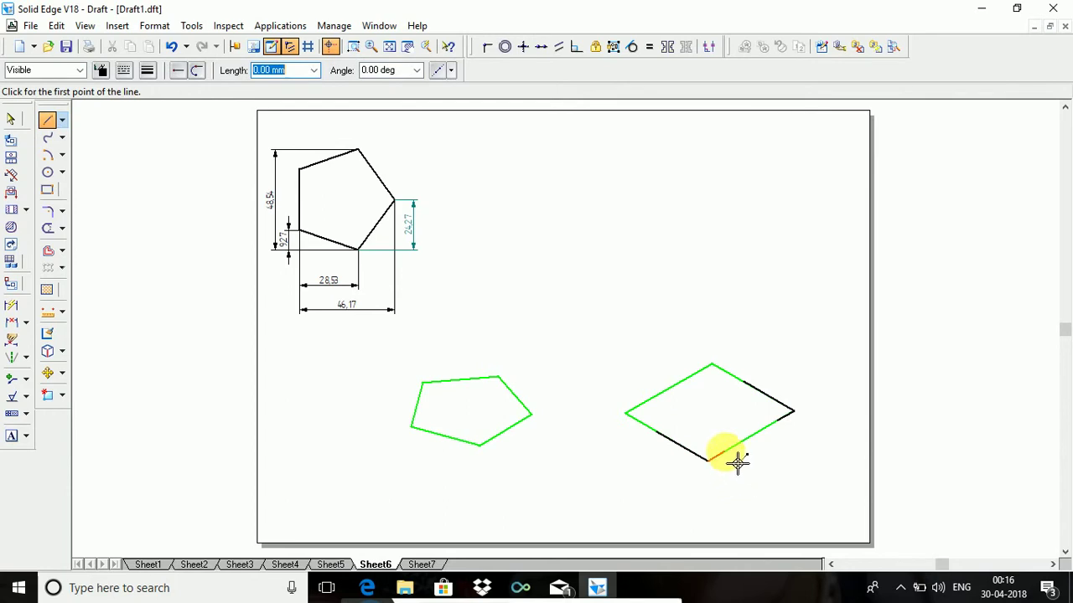
left_click(711, 459)
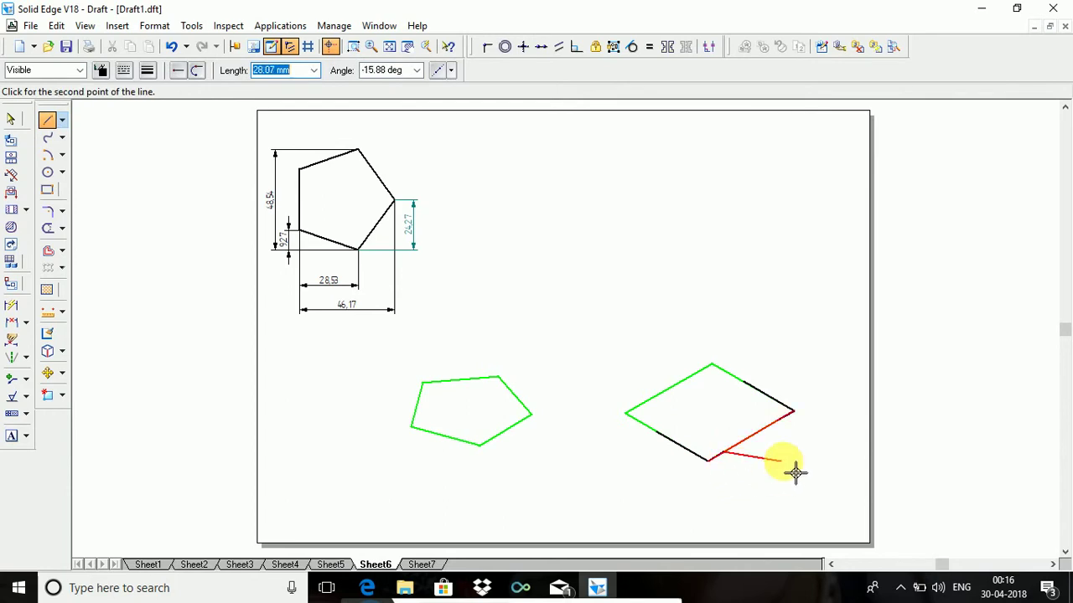
left_click(794, 411)
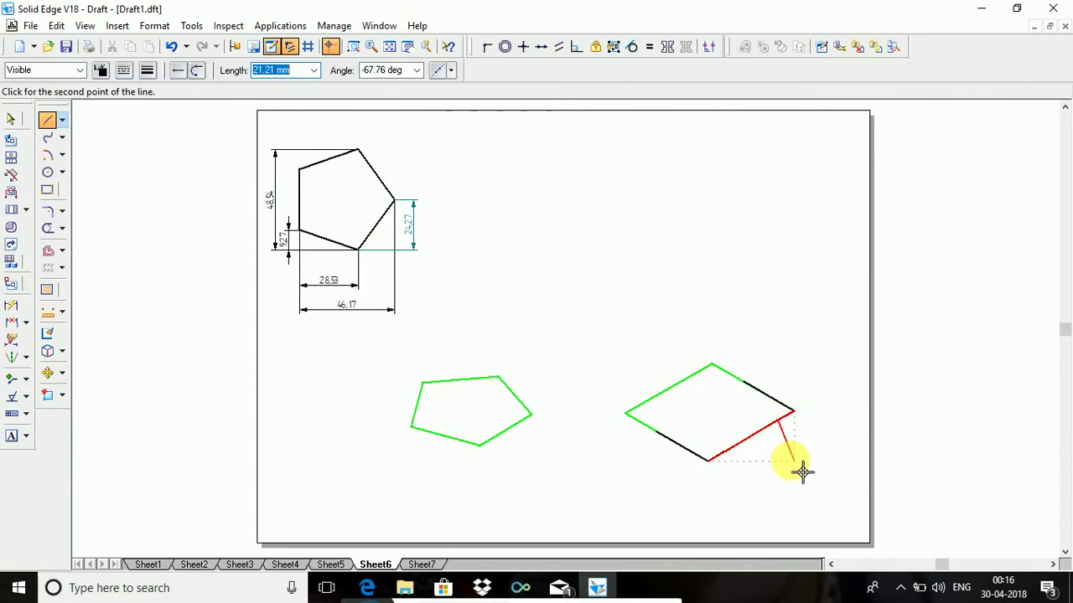
Draw the pentagon edges from the rhombus's right vertex across the upper-right edge, top, and down the left side.
left_click(752, 387)
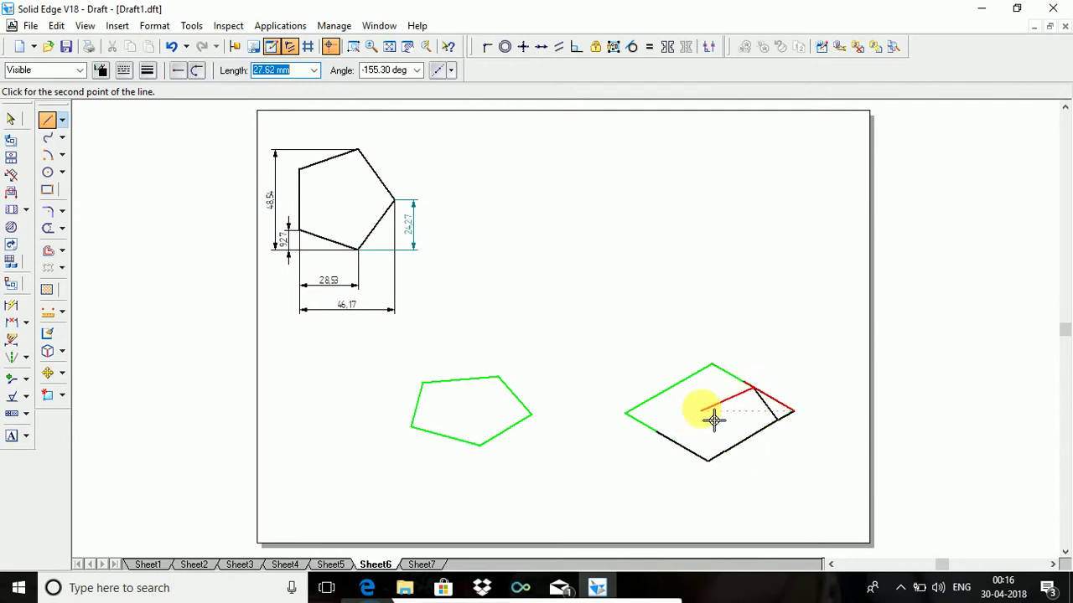
key("Escape")
key("Escape")
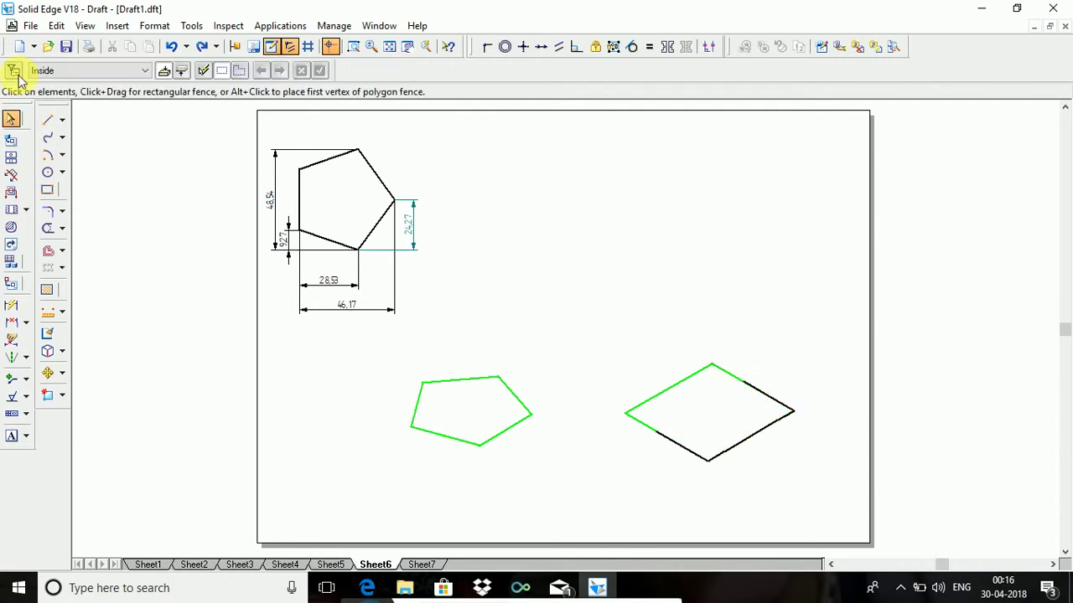
left_click(46, 120)
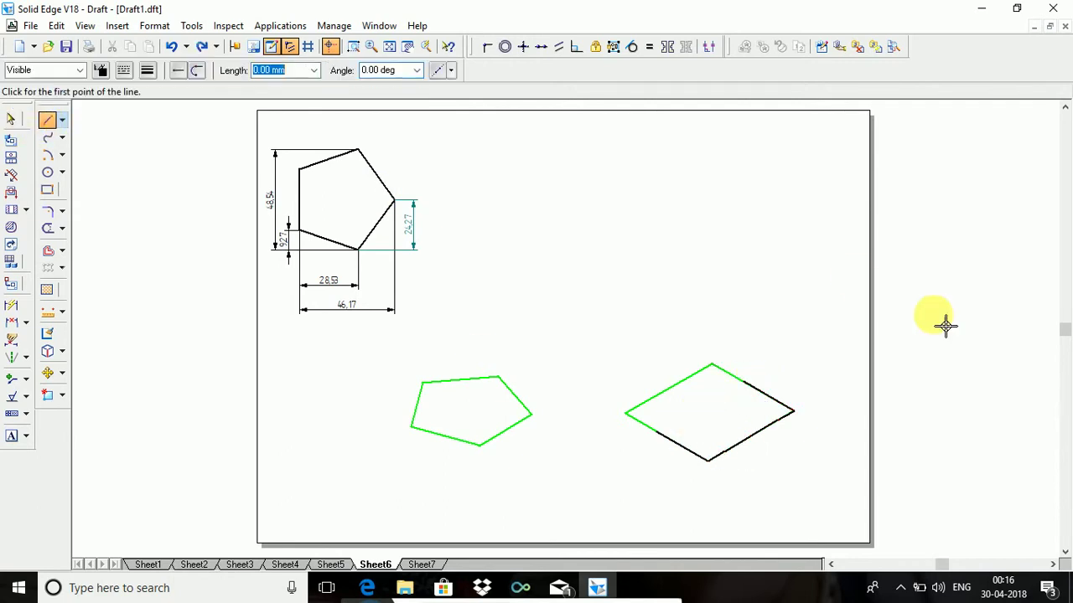
left_click(793, 412)
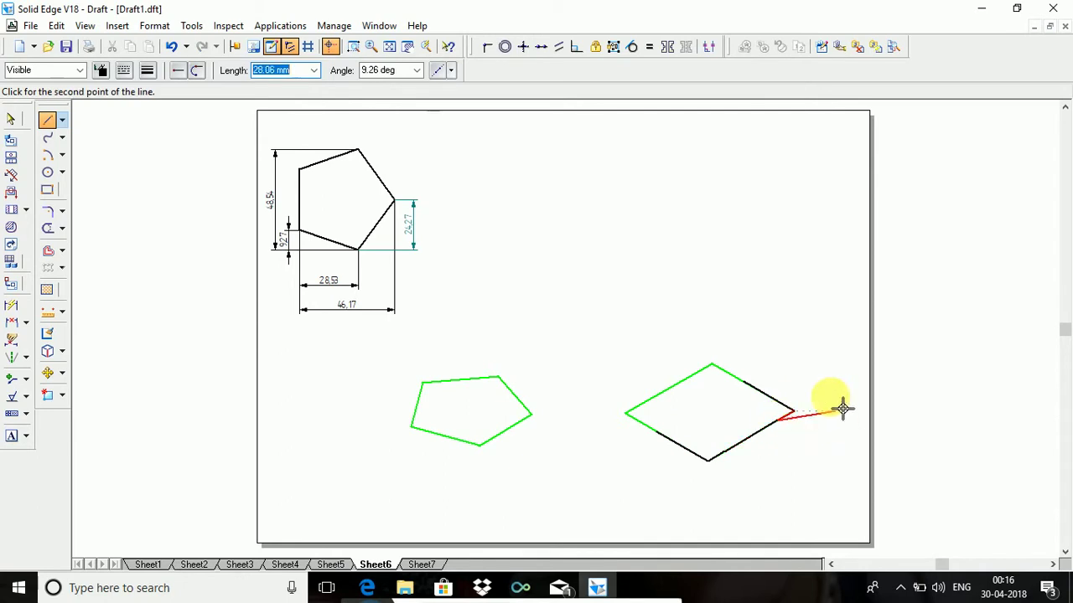
left_click(744, 382)
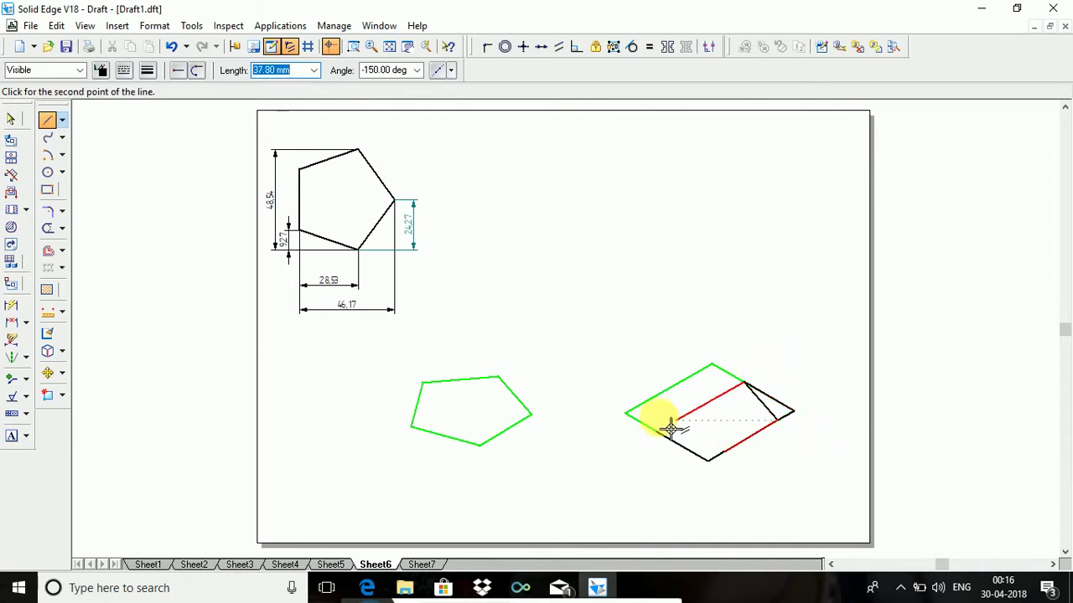
left_click(668, 387)
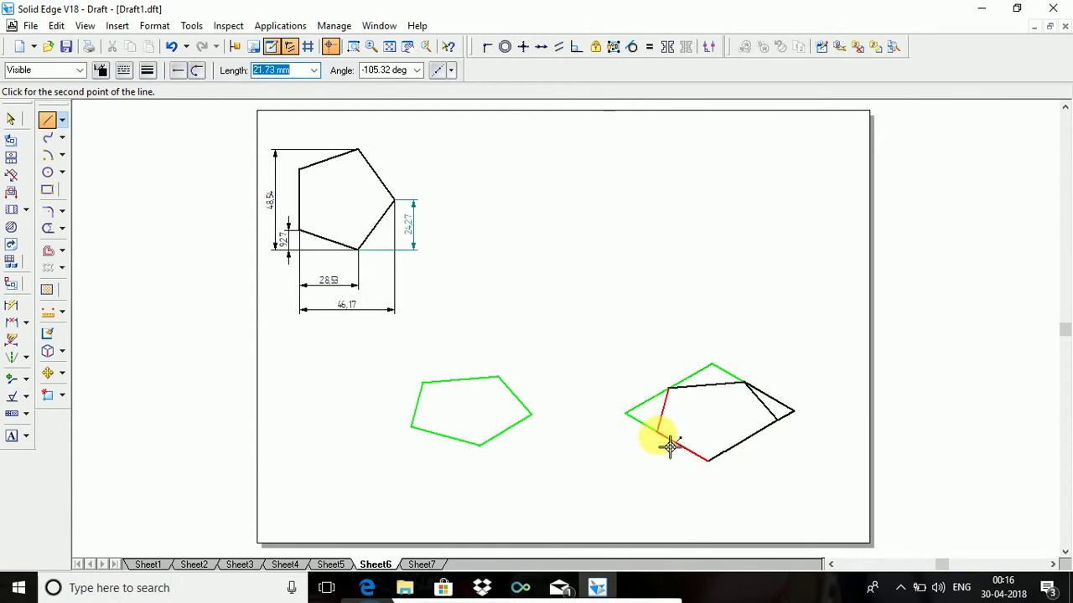
left_click(659, 433)
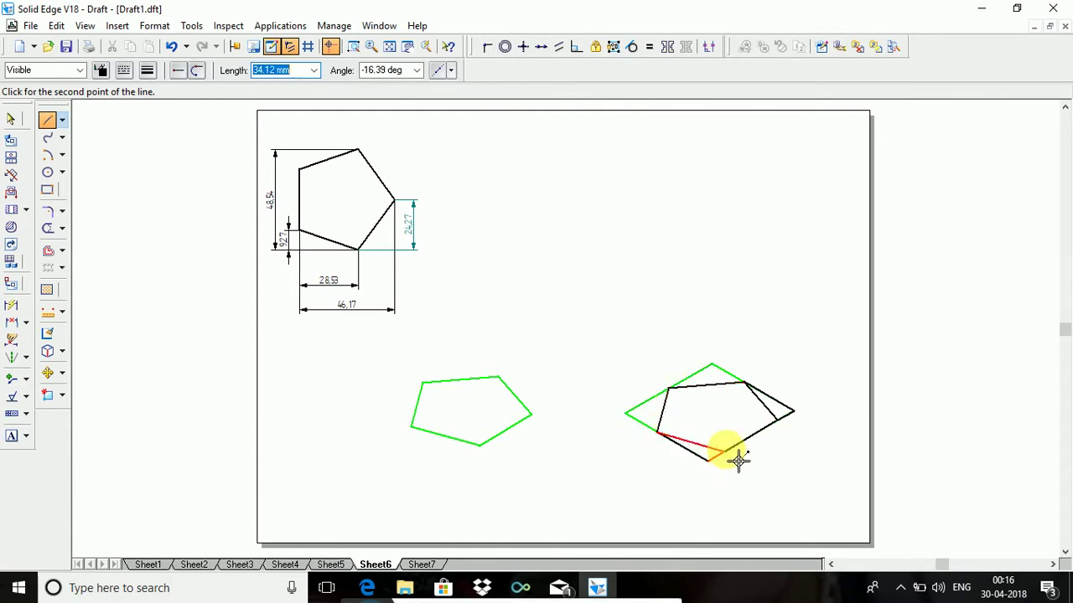
right_click(738, 465)
left_click(10, 122)
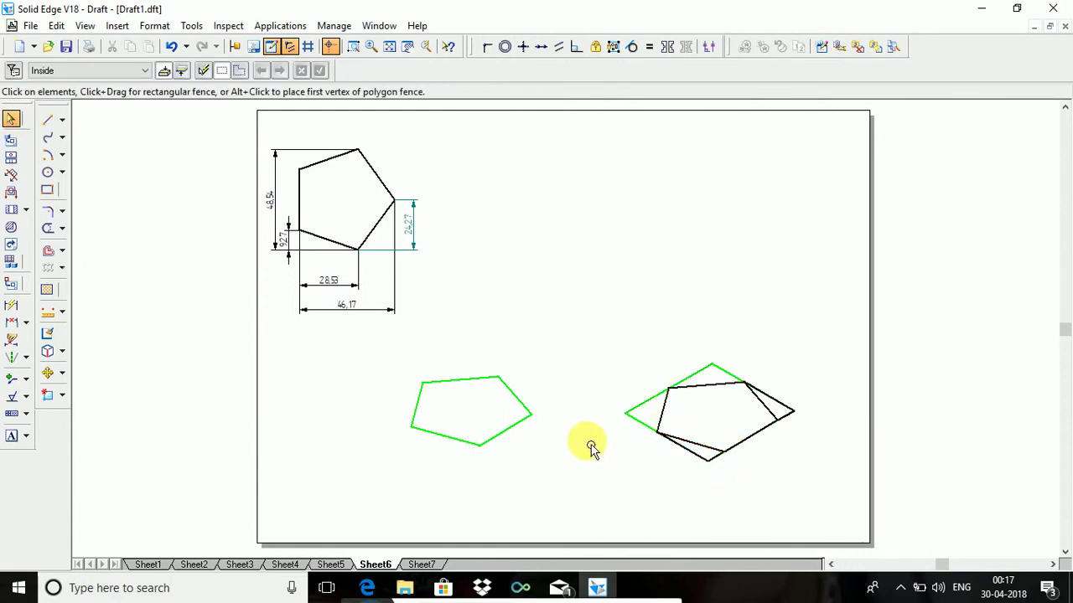
Delete the lower-left and upper-right leftover rhombus edges and the stray line crossing the pentagon.
left_click(635, 426)
key("Delete")
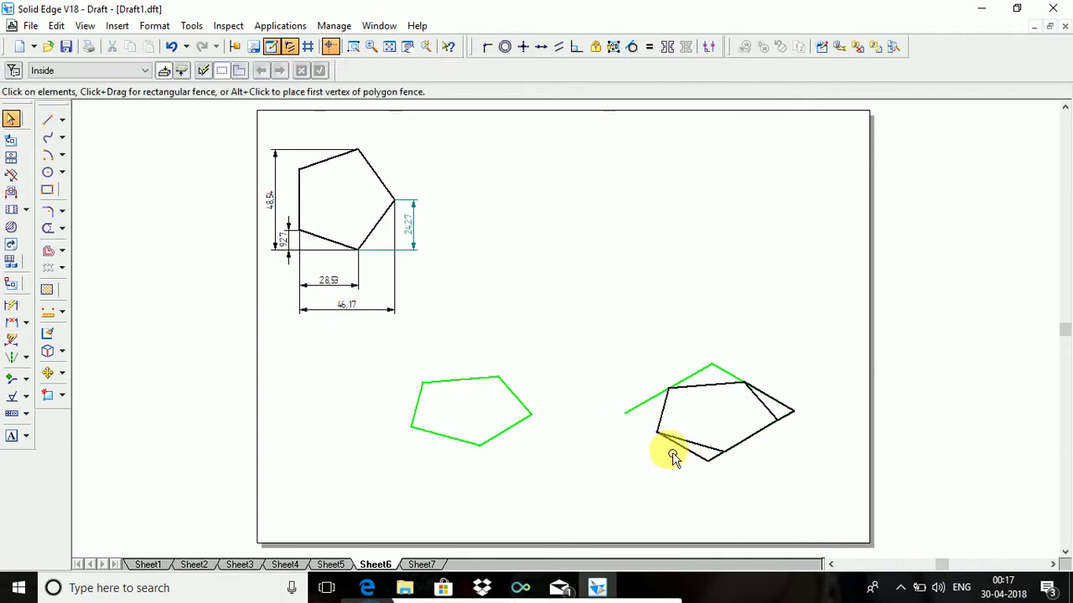
left_click(789, 408)
key("Delete")
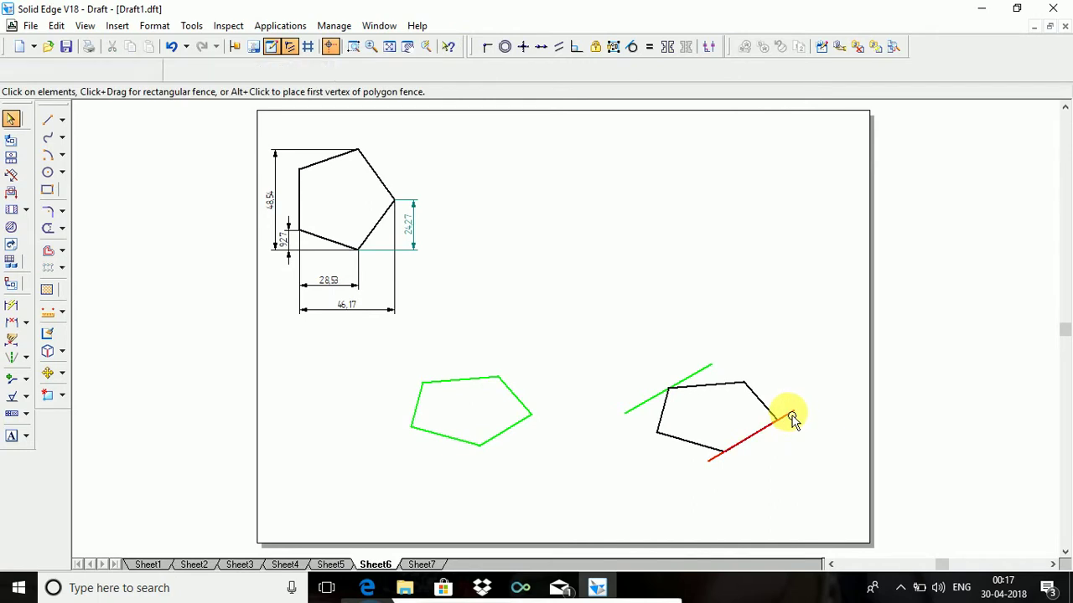
left_click(704, 374)
key("Delete")
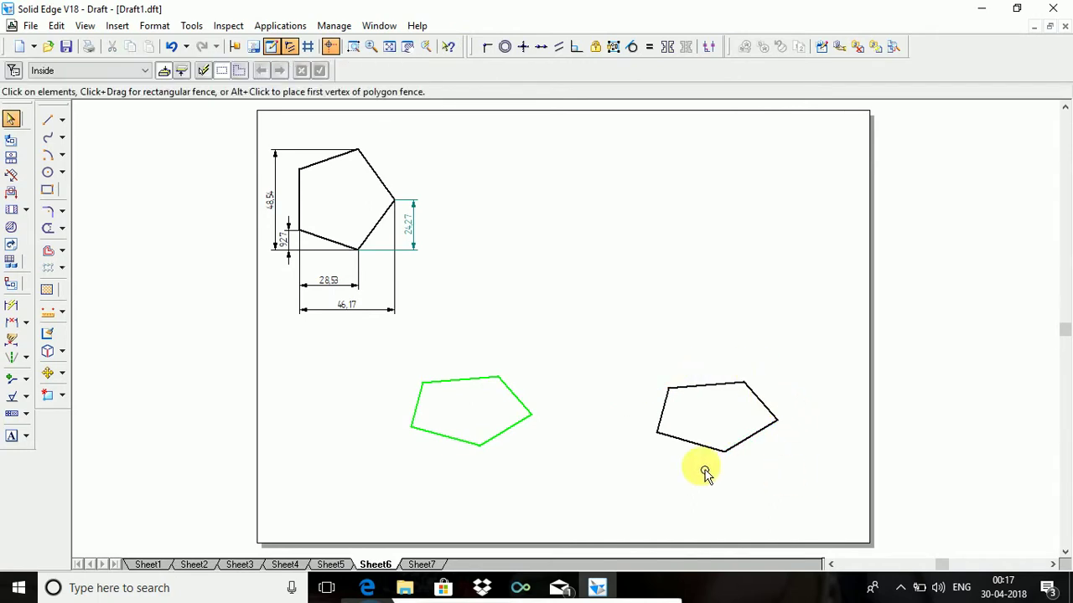
On Sheet7, dimension the triangle's 25.98 width below it and its 30 vertical side on the left.
left_click(427, 564)
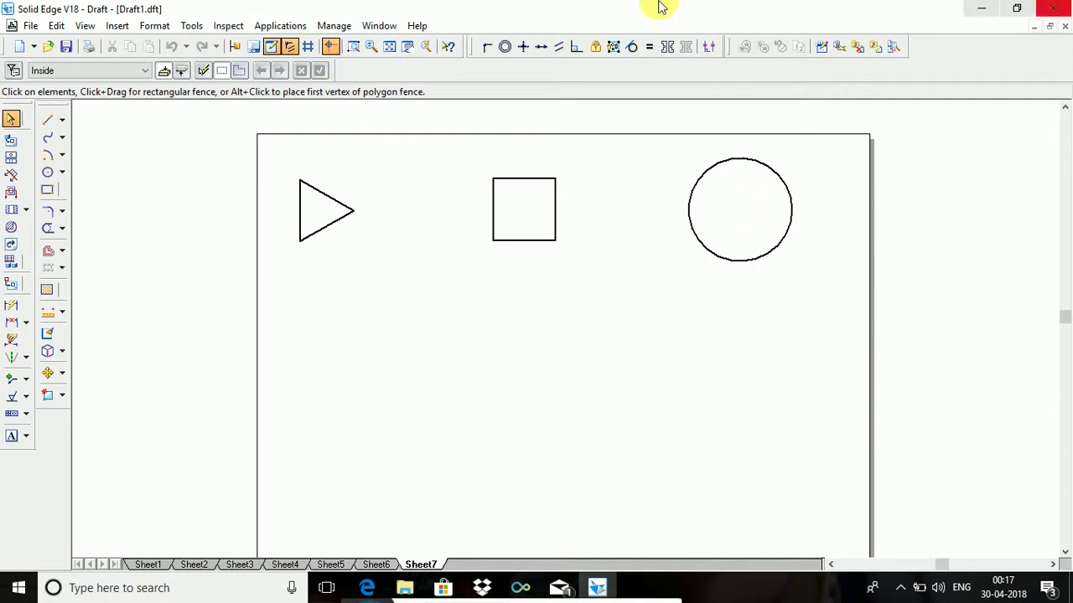
left_click(11, 306)
left_click(312, 216)
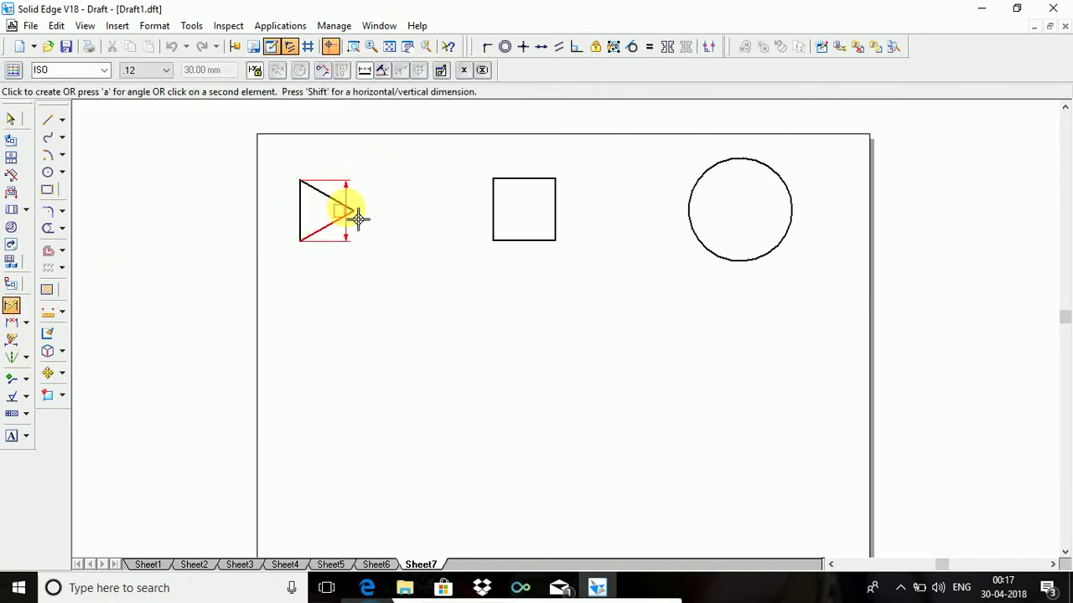
left_click(356, 212)
left_click(346, 274)
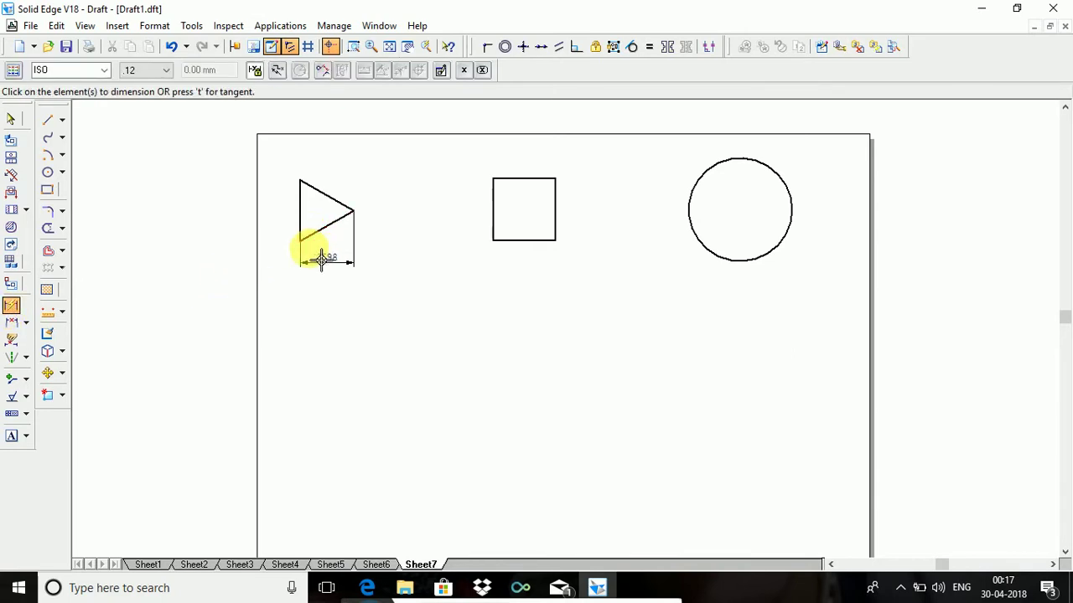
left_click(303, 243)
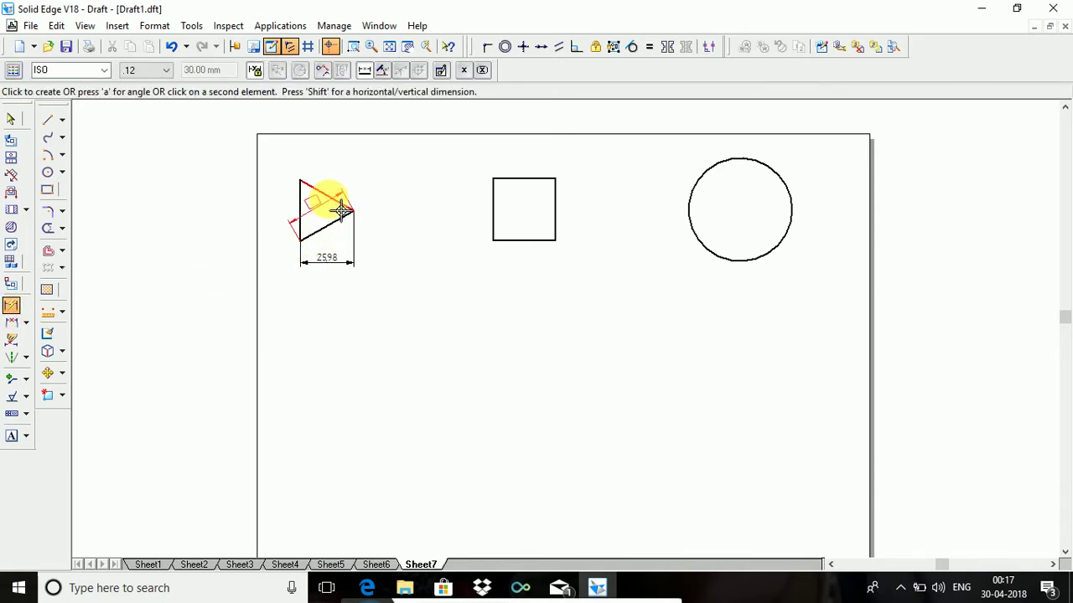
left_click(285, 206)
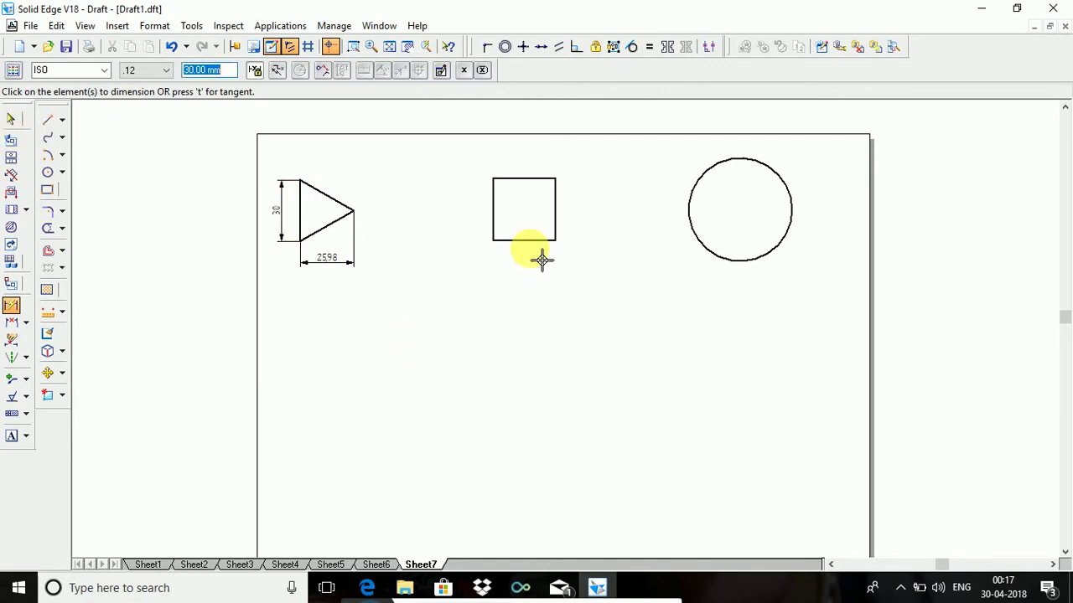
left_click(47, 120)
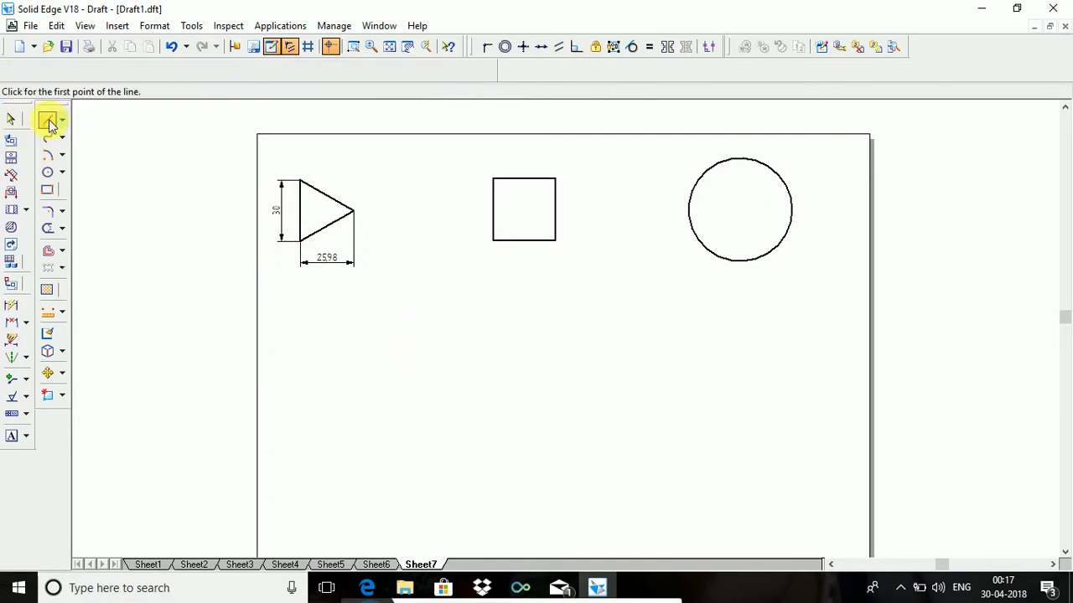
Draw a closed outline of 30 mm at 30°, 25.98 mm at 150° and 30 mm at -150°.
left_click(390, 444)
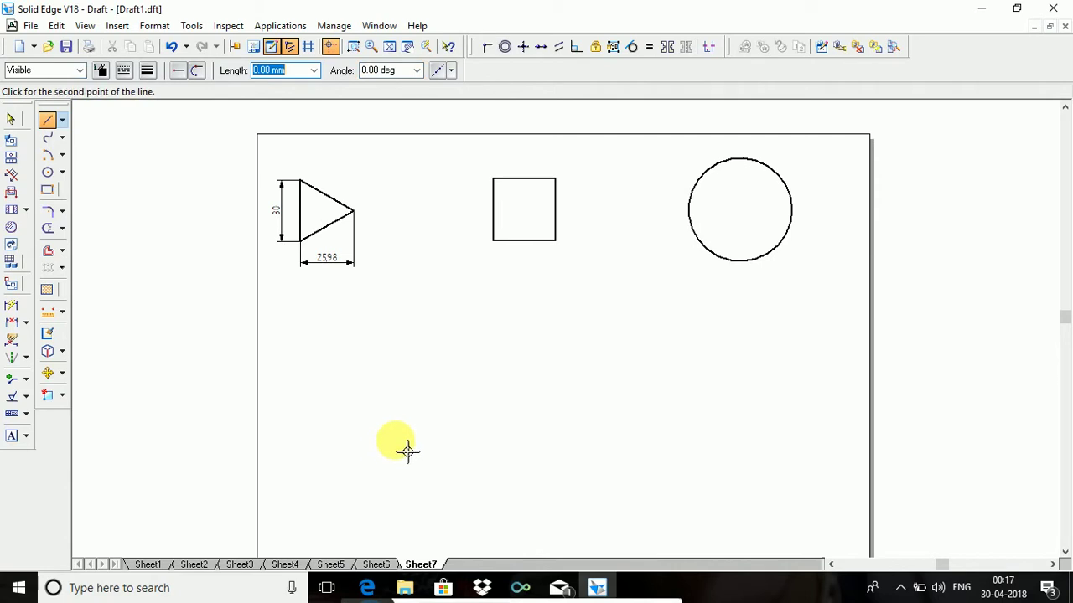
type("30")
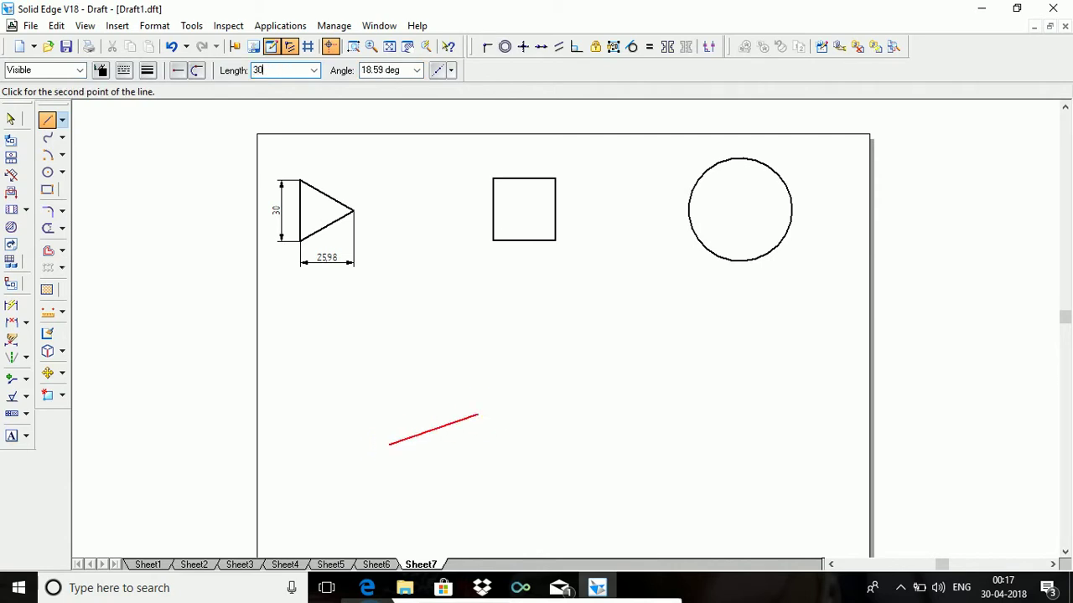
key("Tab")
type("30")
key("Return")
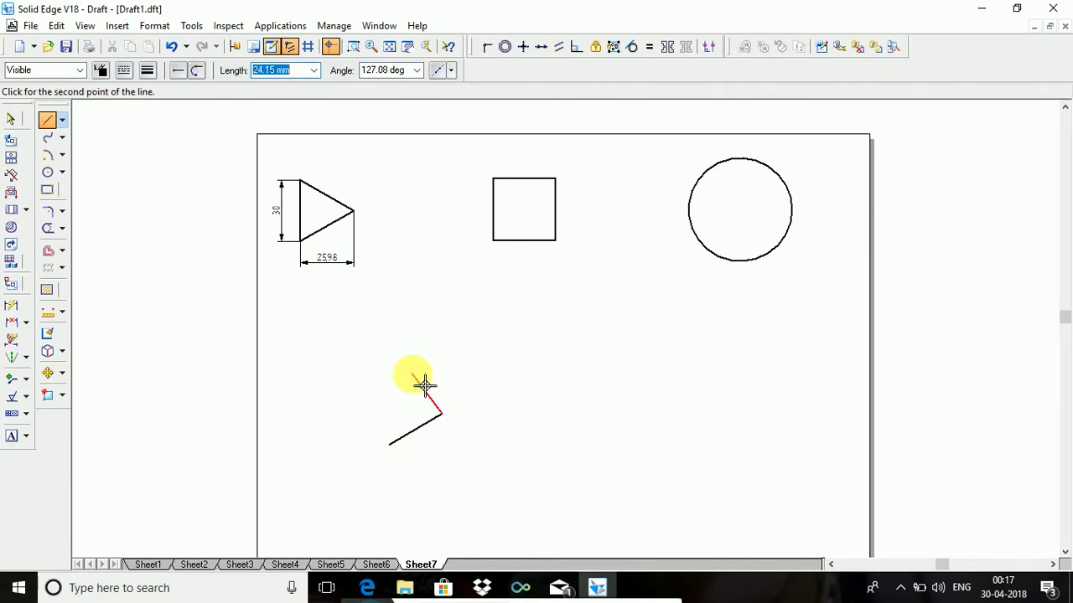
type("25.9")
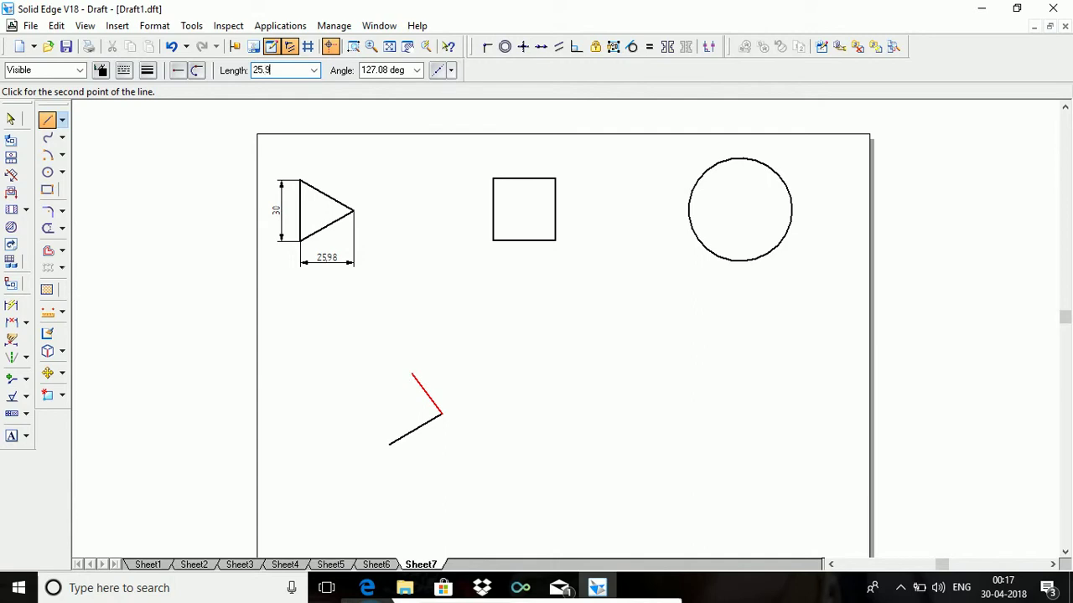
type("8")
key("Tab")
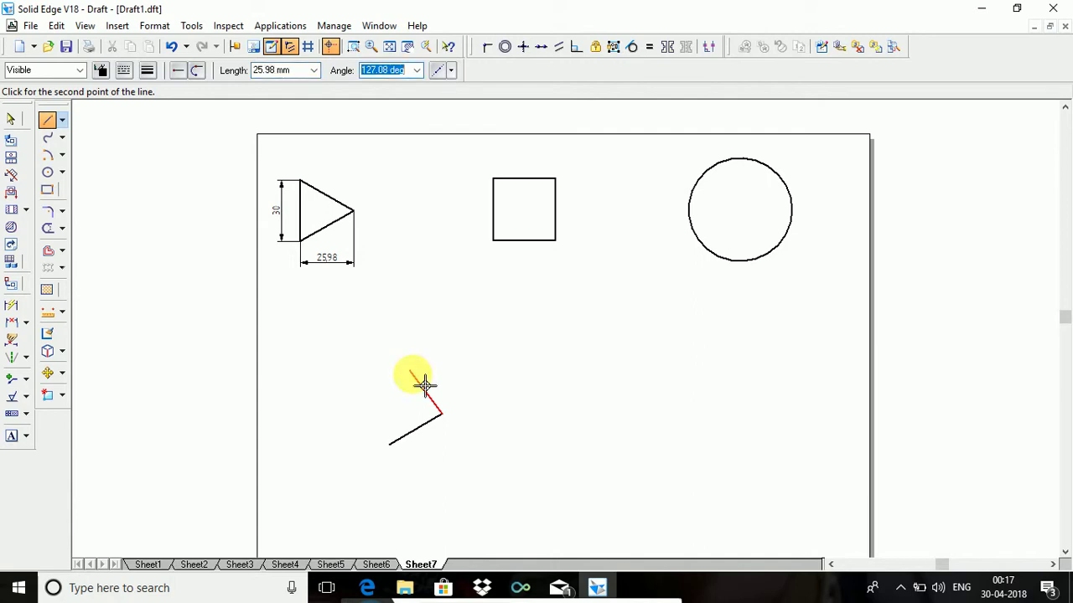
type("150")
key("Return")
type("3")
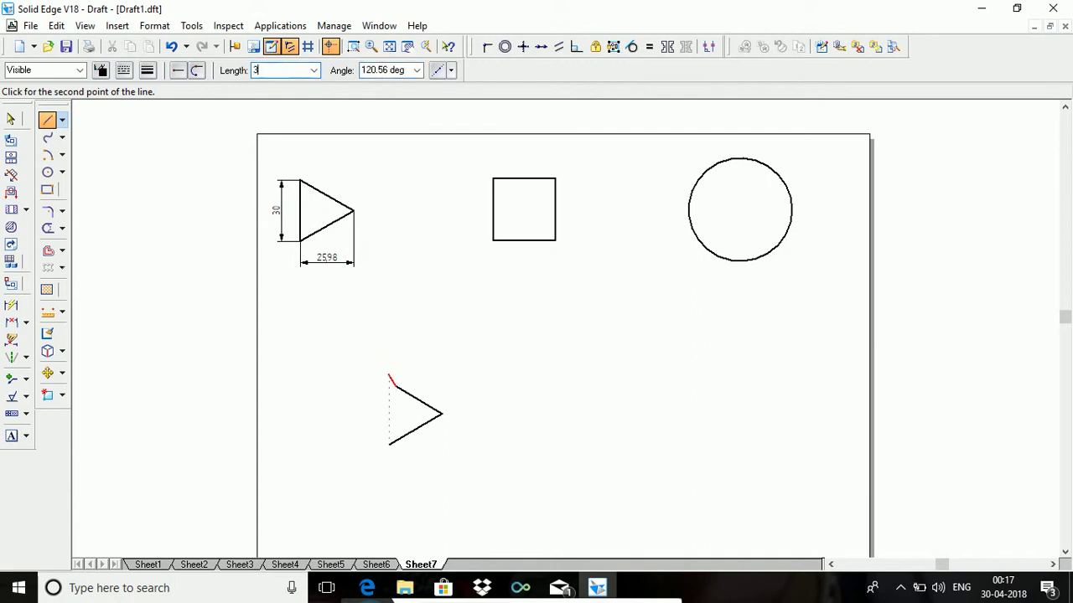
type("0")
key("Tab")
type("-150")
key("Return")
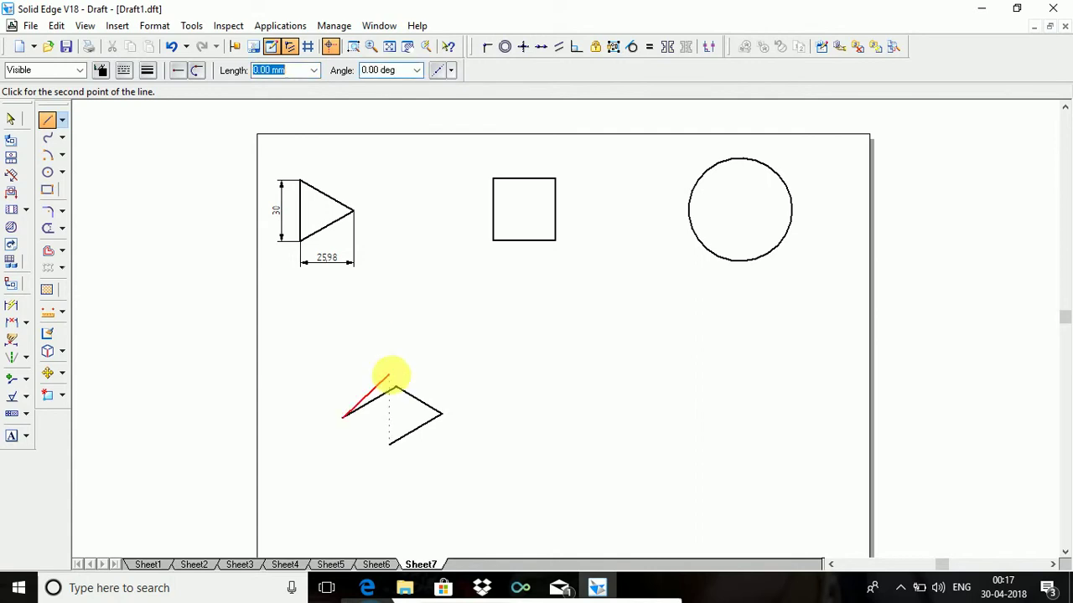
left_click(391, 444)
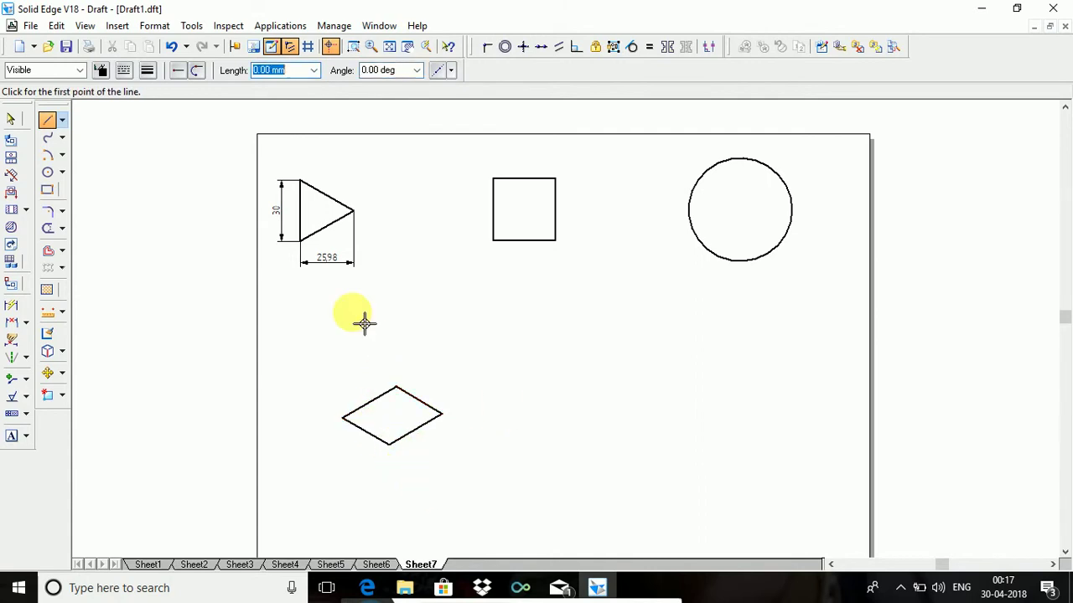
left_click(48, 119)
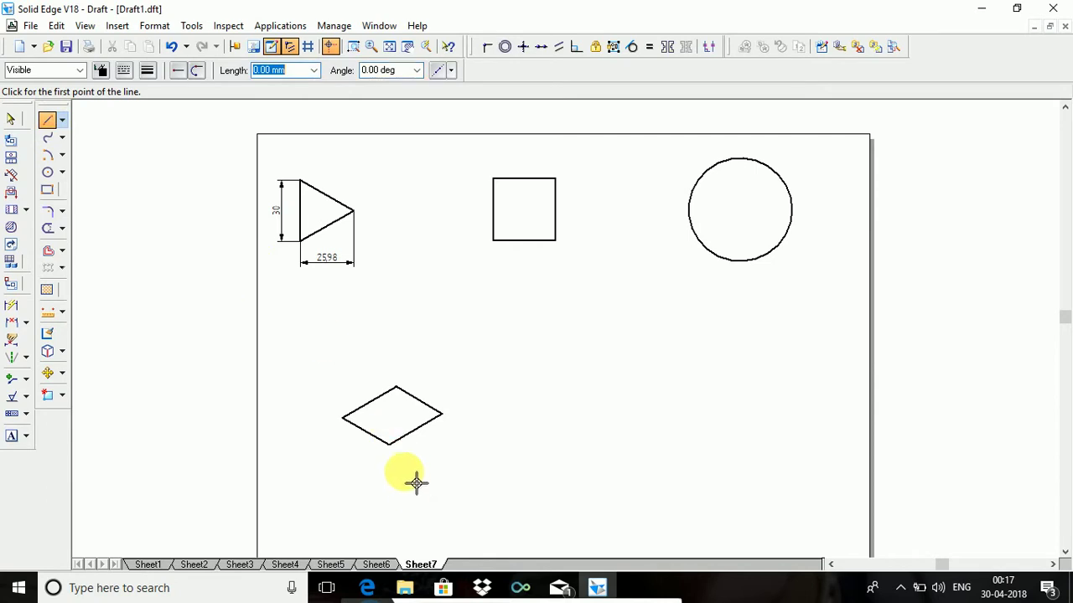
Draw the isometric triangle lines from the bottom vertex to the upper-right edge midpoint and across to the left vertex.
left_click(391, 445)
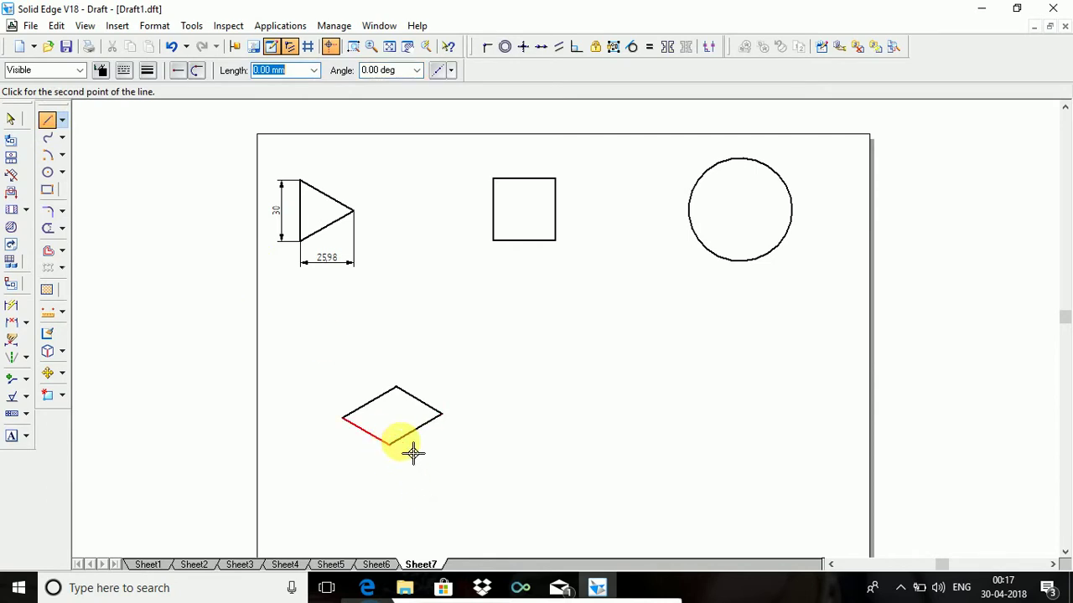
left_click(419, 402)
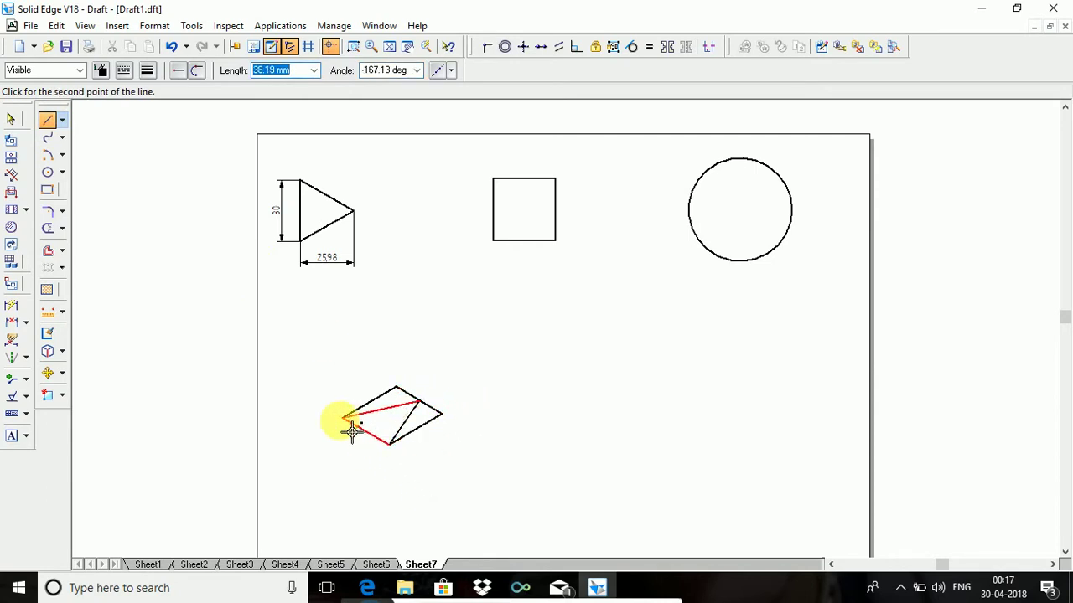
left_click(343, 417)
right_click(371, 514)
left_click(14, 122)
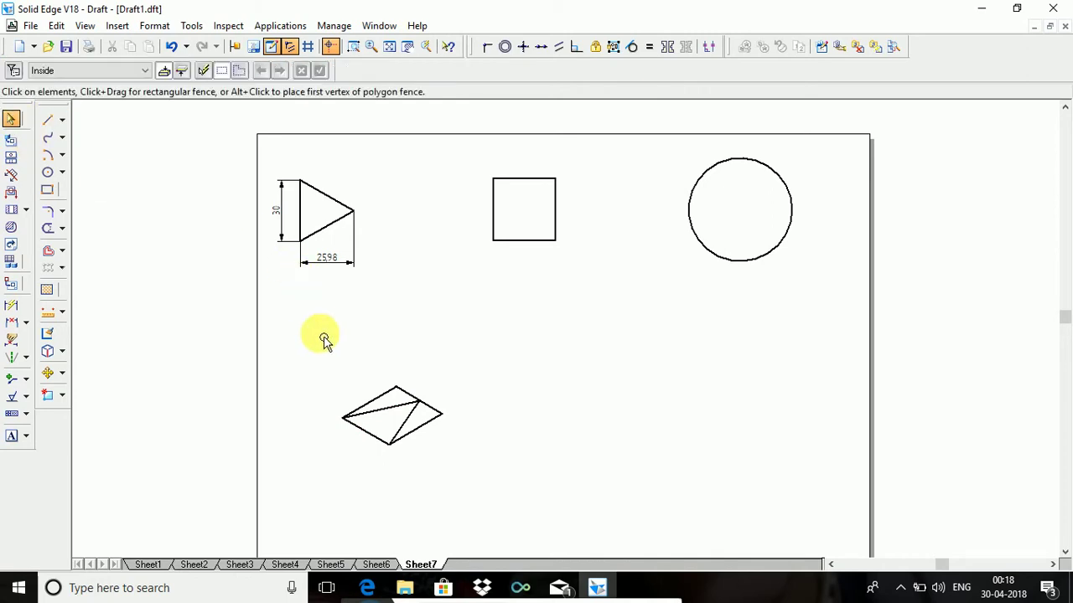
left_click(387, 400)
left_click(419, 402)
key("Escape")
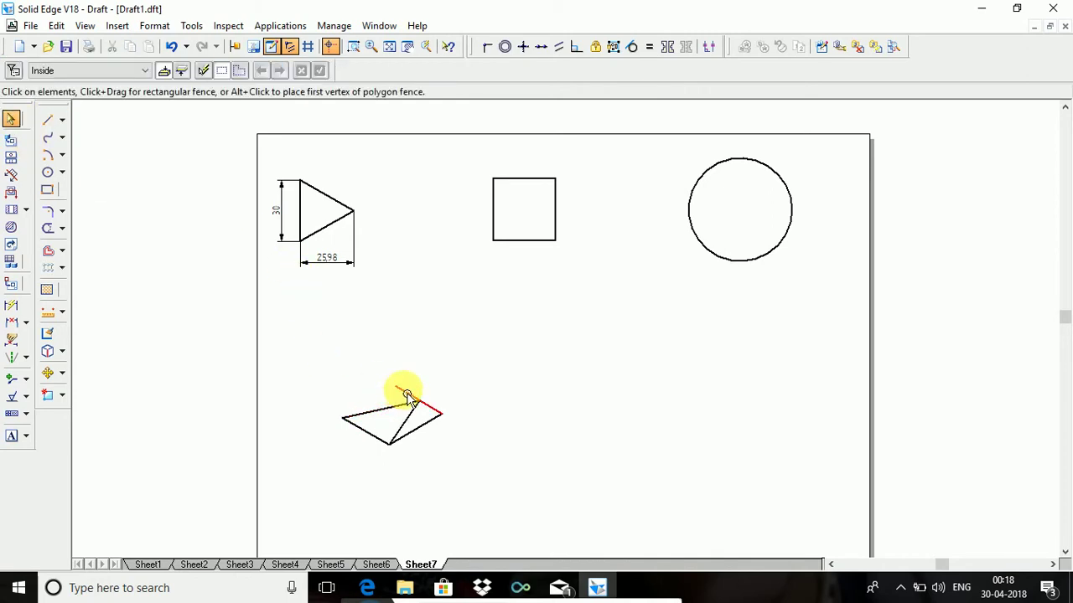
left_click(436, 428)
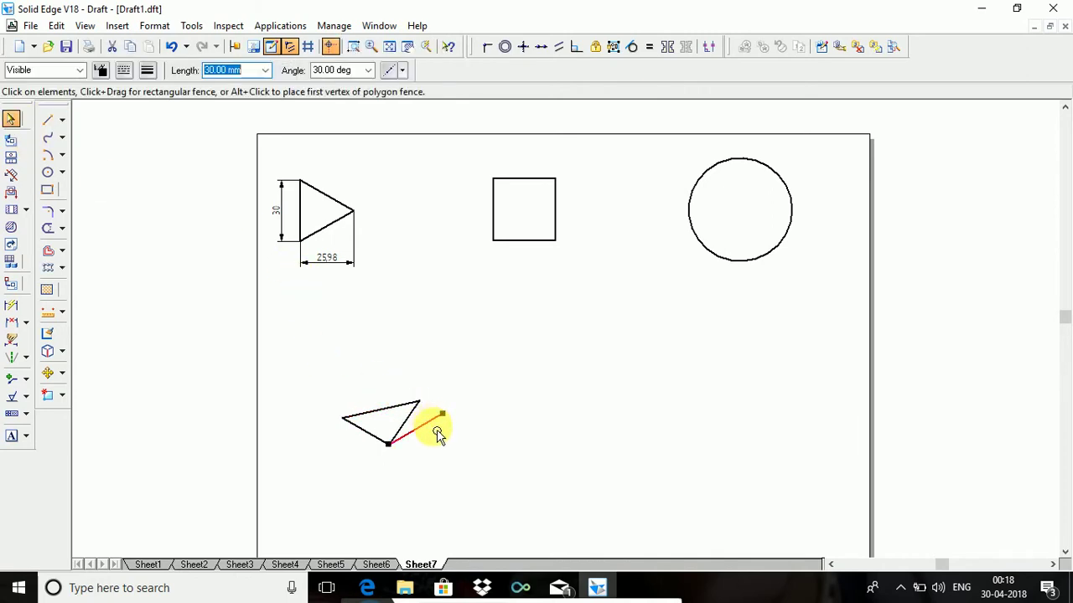
left_click(466, 450)
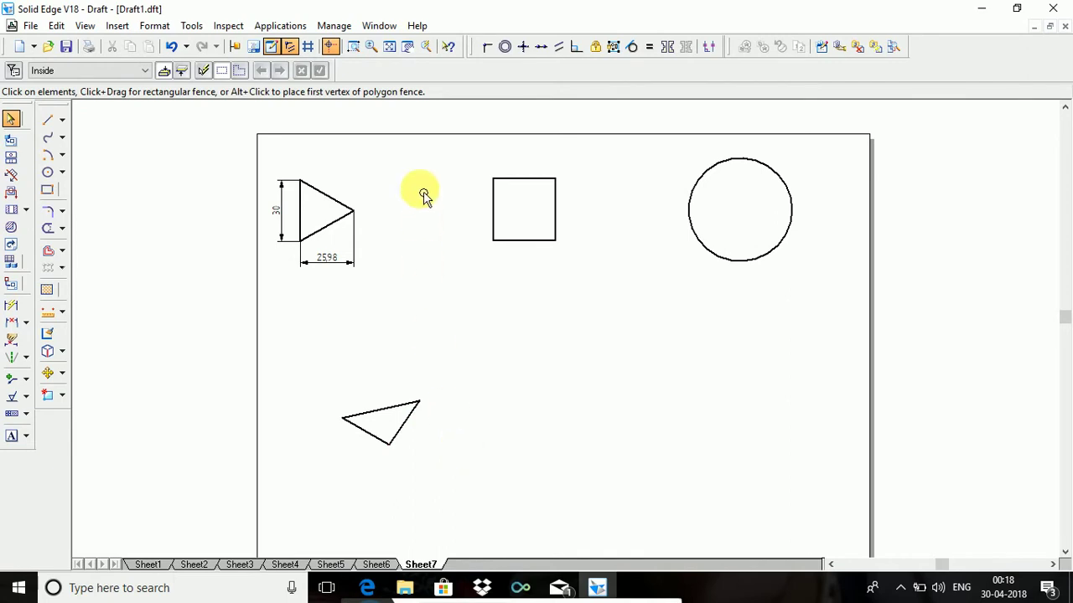
Draw a closed rhombus below the square with 30 mm sides at 30°, 150° and -150°.
left_click(47, 120)
left_click(553, 459)
type("3")
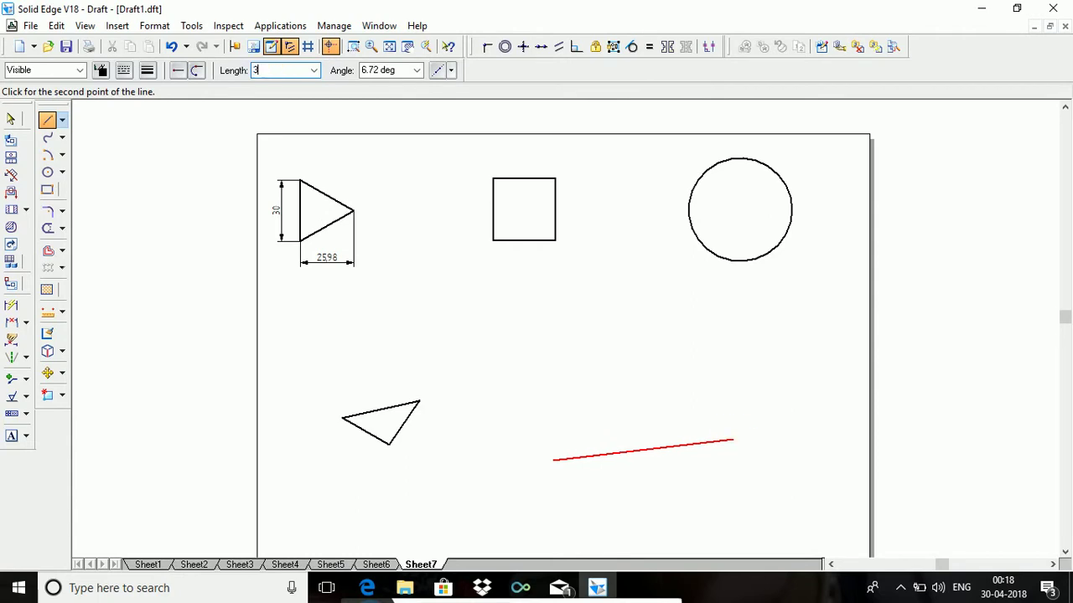
type("0")
key("Tab")
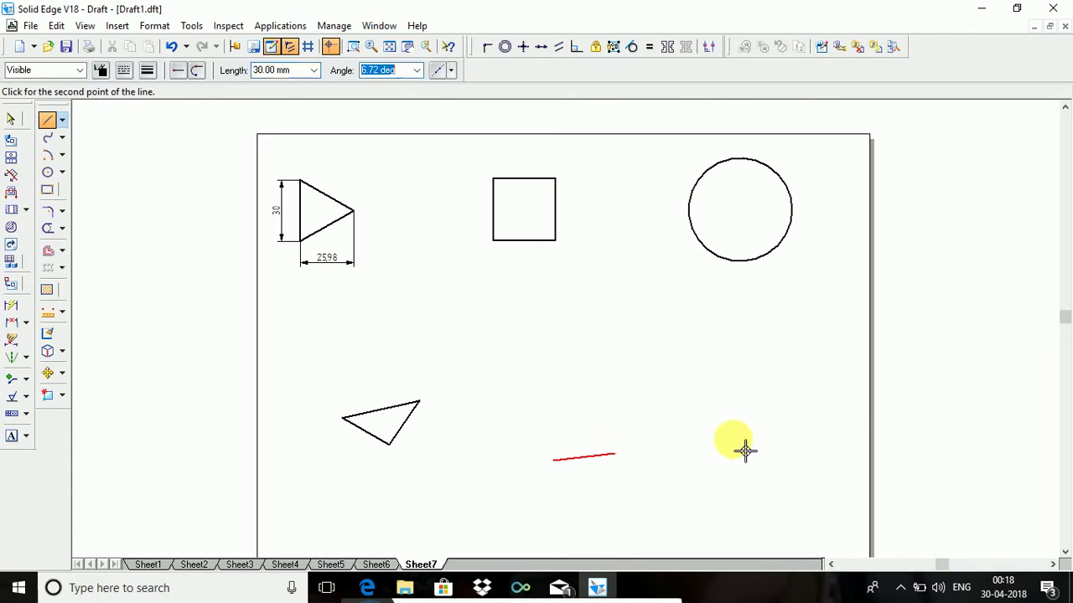
type("1")
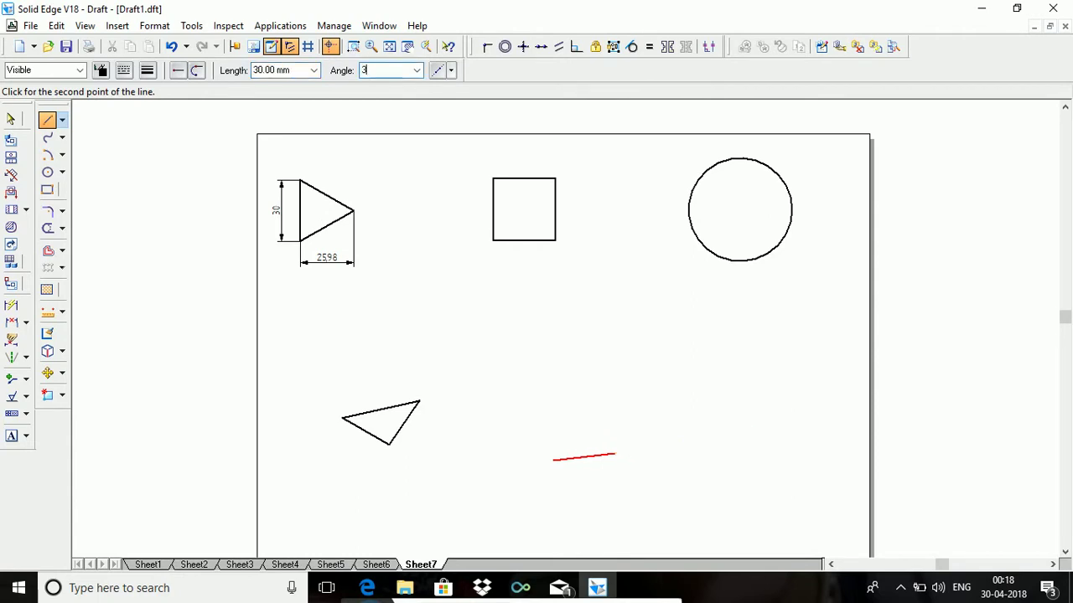
type("0")
key("Return")
type("3")
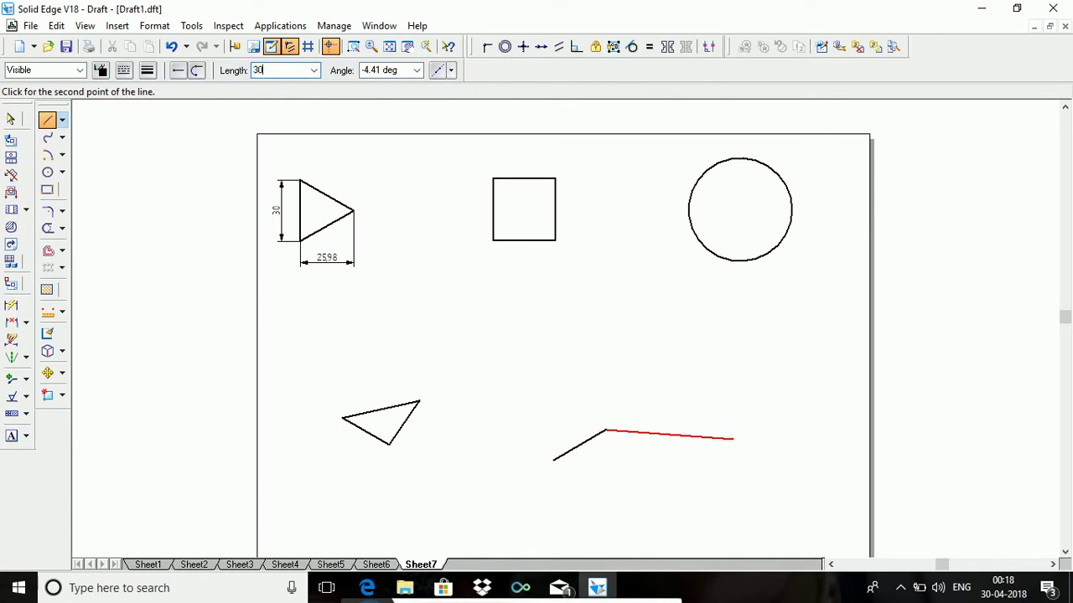
key("Tab")
type("150")
key("Return")
type("30")
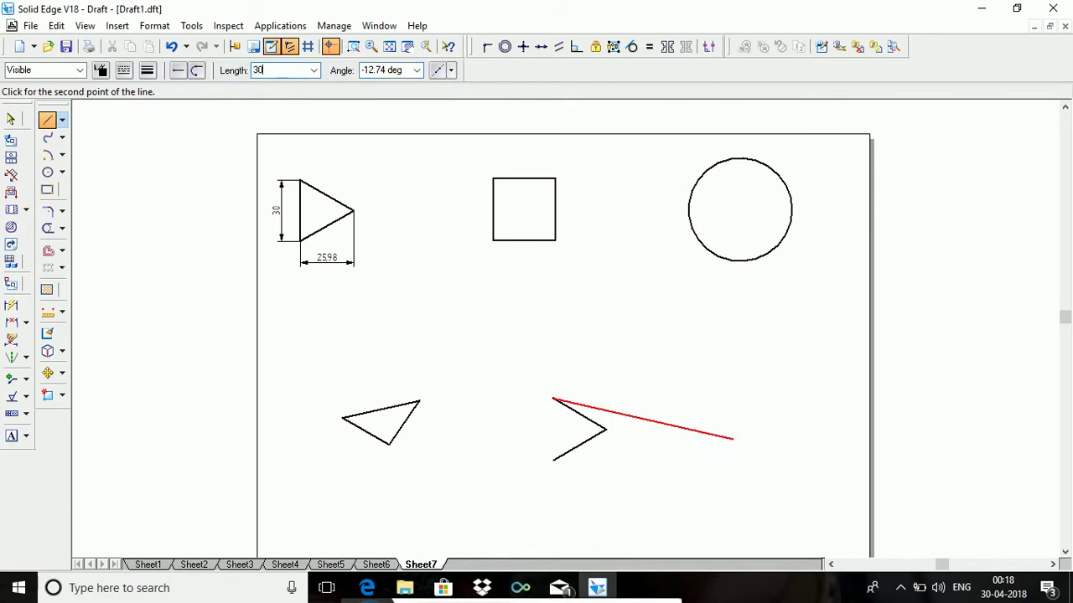
key("Tab")
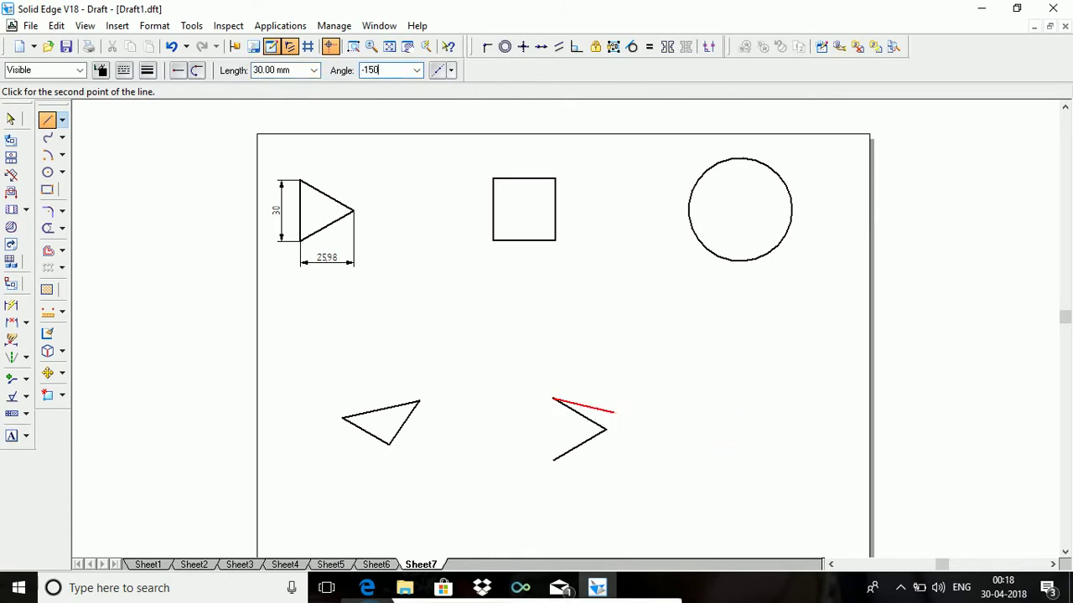
key("Return")
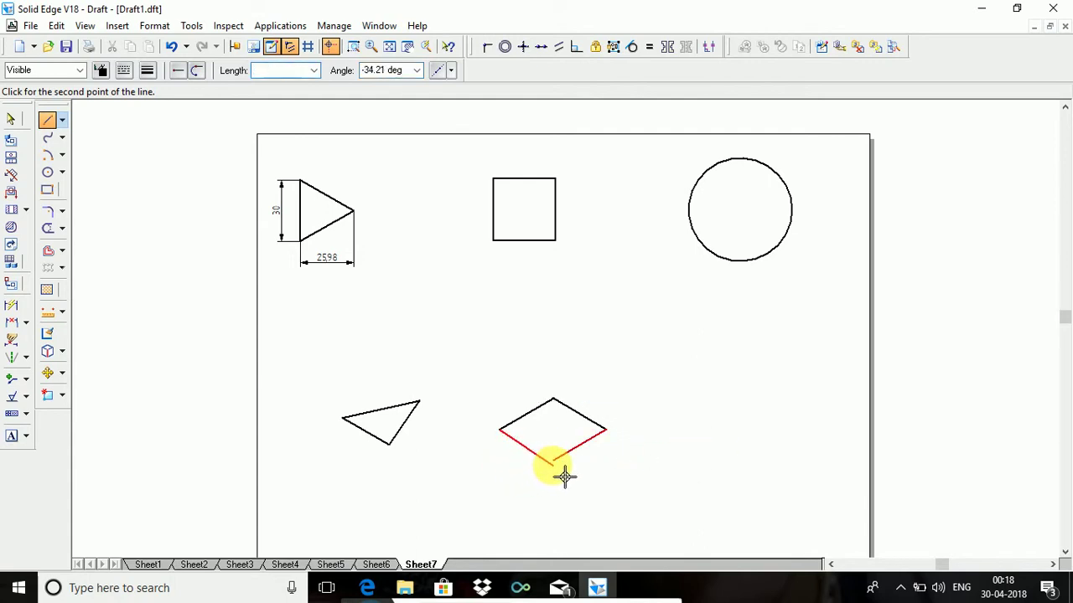
left_click(568, 465)
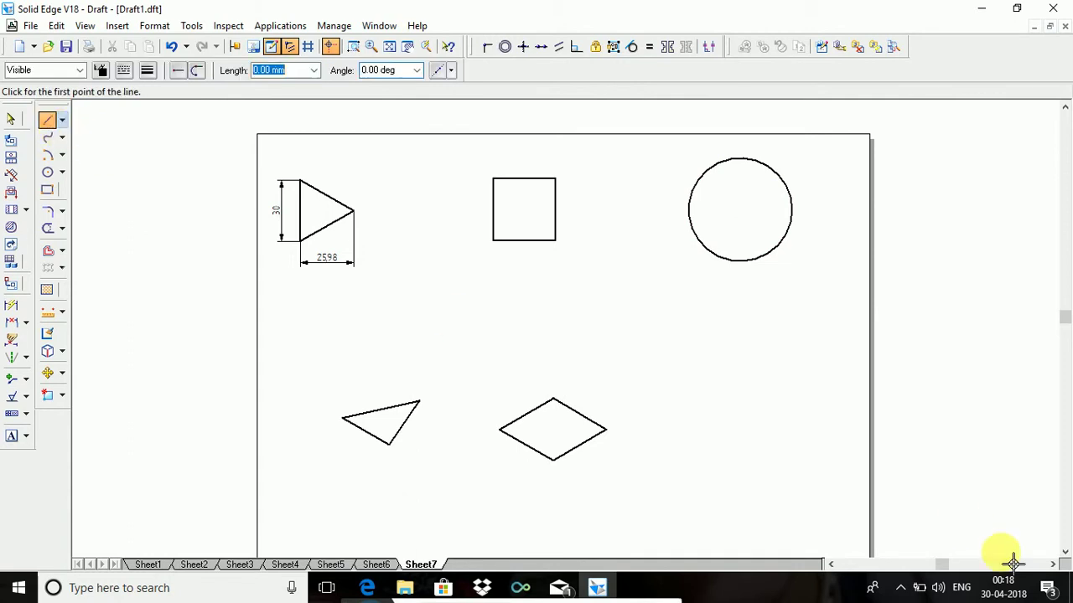
Draw a closed rhombus below the circle with 50 mm sides at 30°, 150° and -150°.
left_click(744, 423)
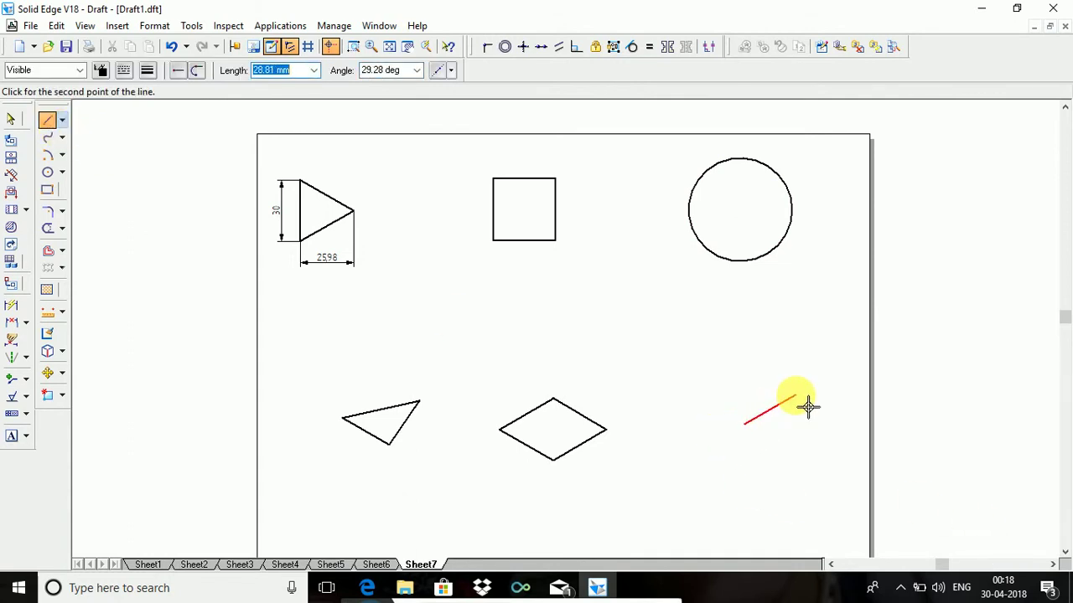
type("50")
key("Tab")
type("30")
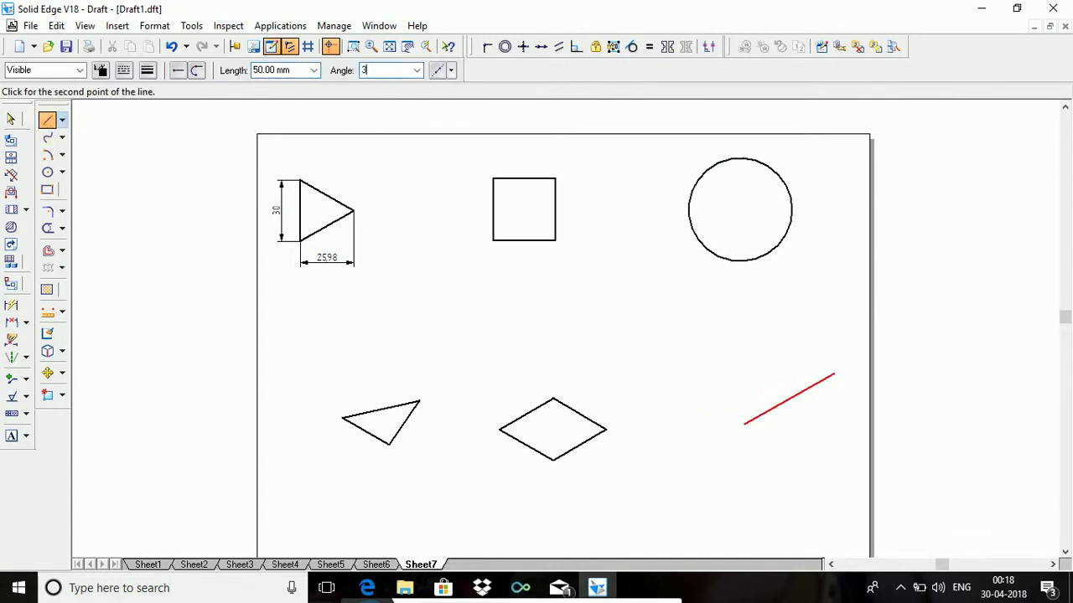
key("Return")
type("50")
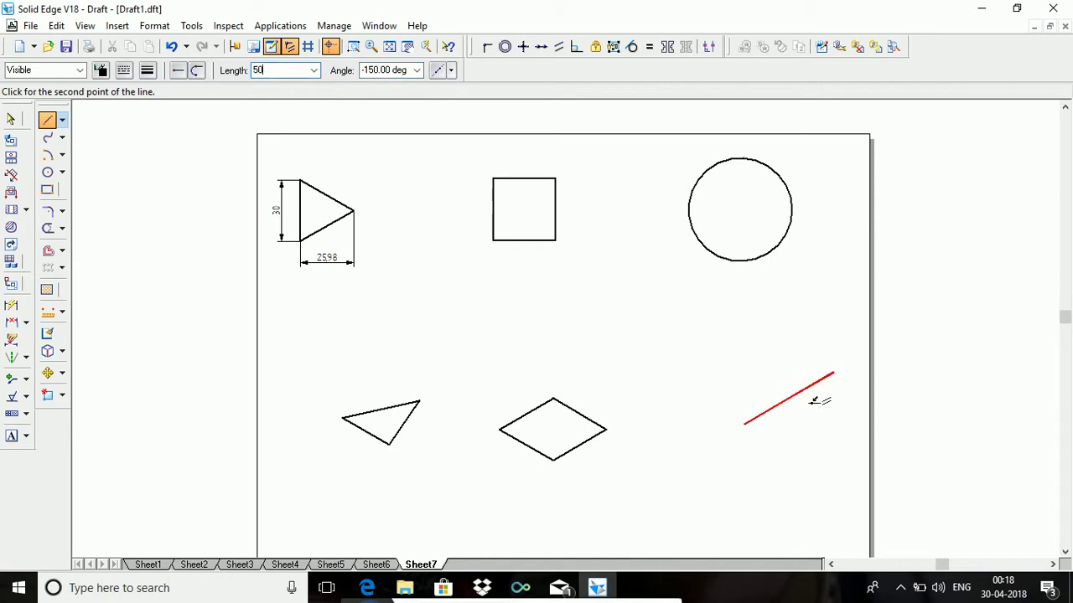
key("Tab")
type("15")
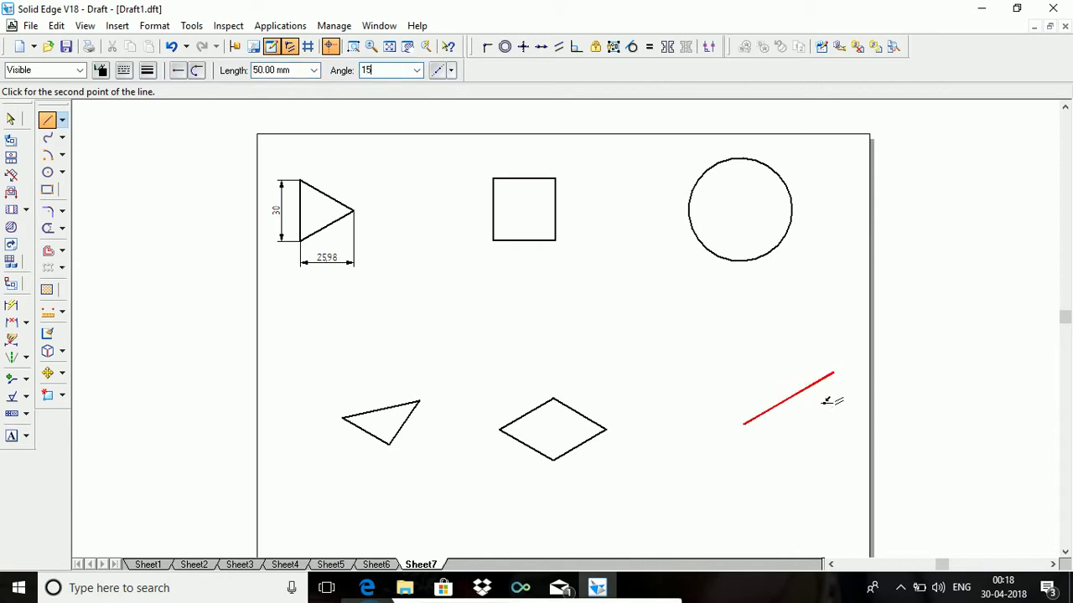
type("0")
left_click(798, 397)
type("50")
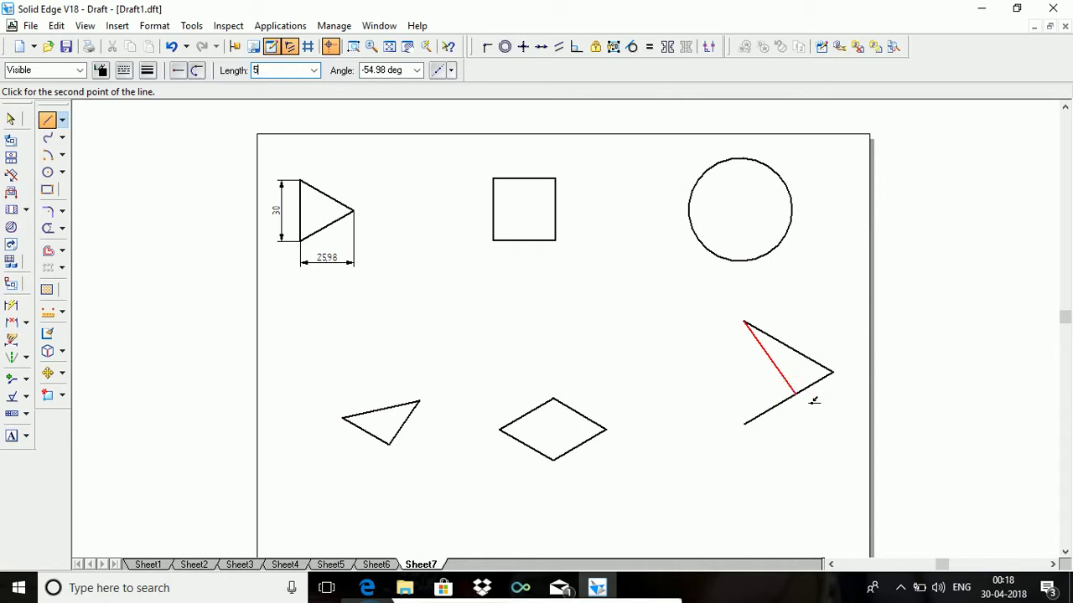
key("Tab")
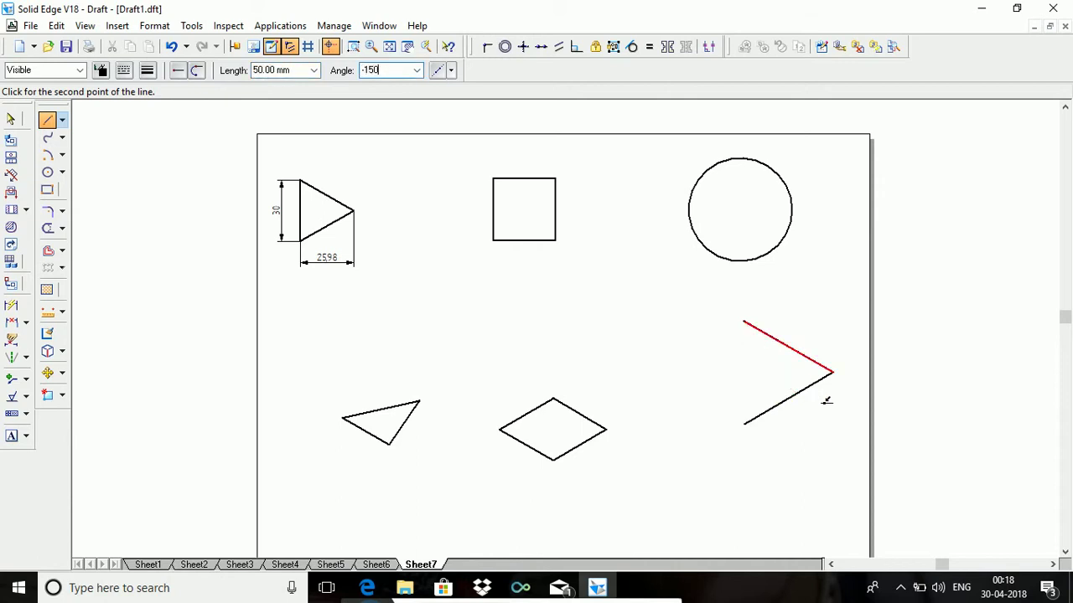
left_click(827, 401)
left_click(754, 424)
left_click(756, 432)
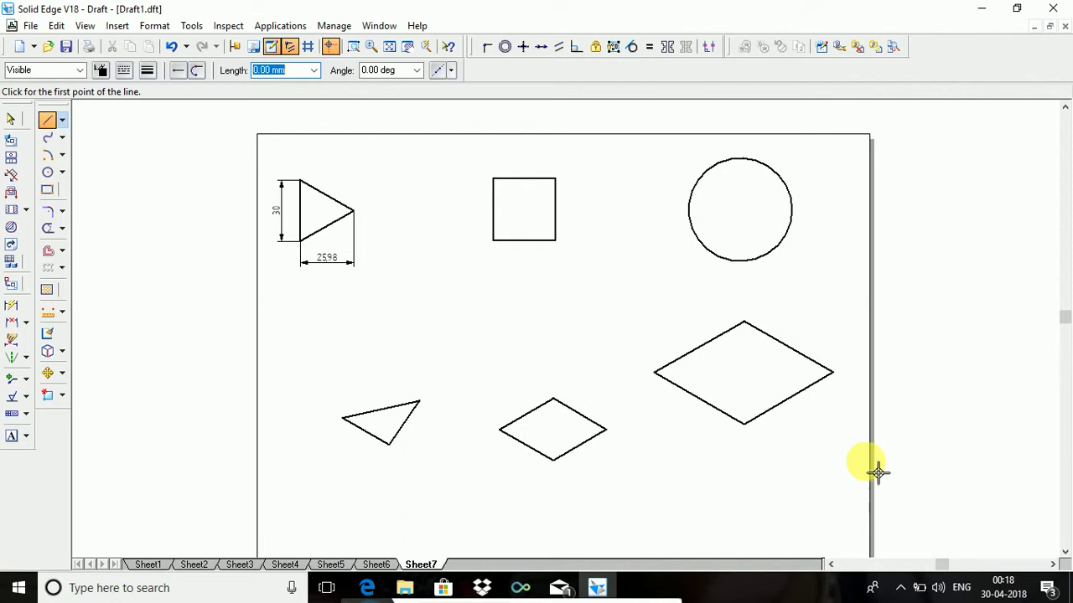
Draw lines from the rhombus's bottom vertex to the midpoints of the upper-right and upper-left sides.
left_click(45, 122)
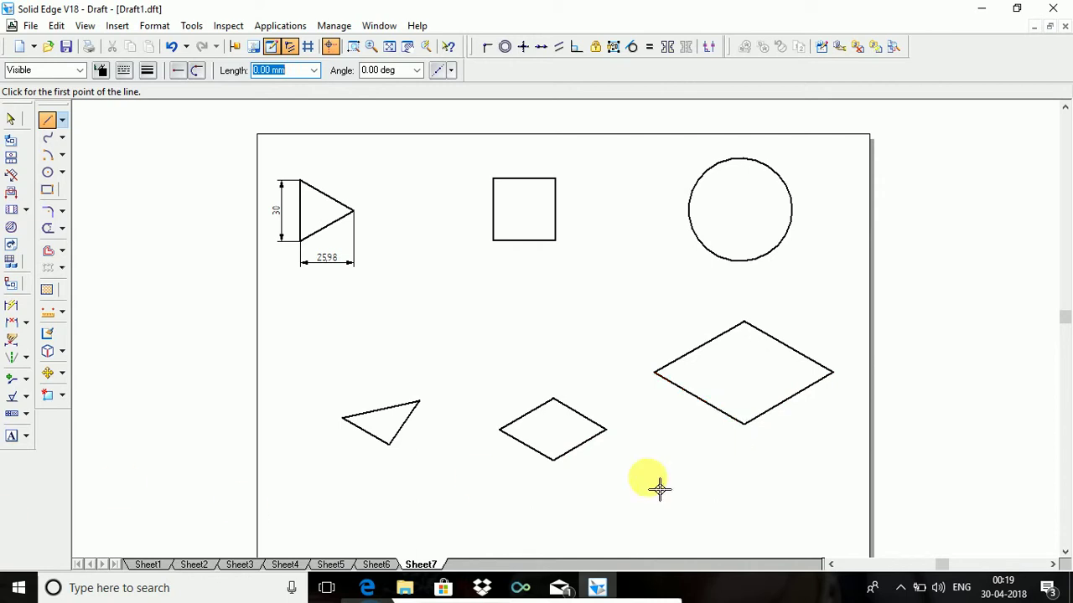
left_click(757, 435)
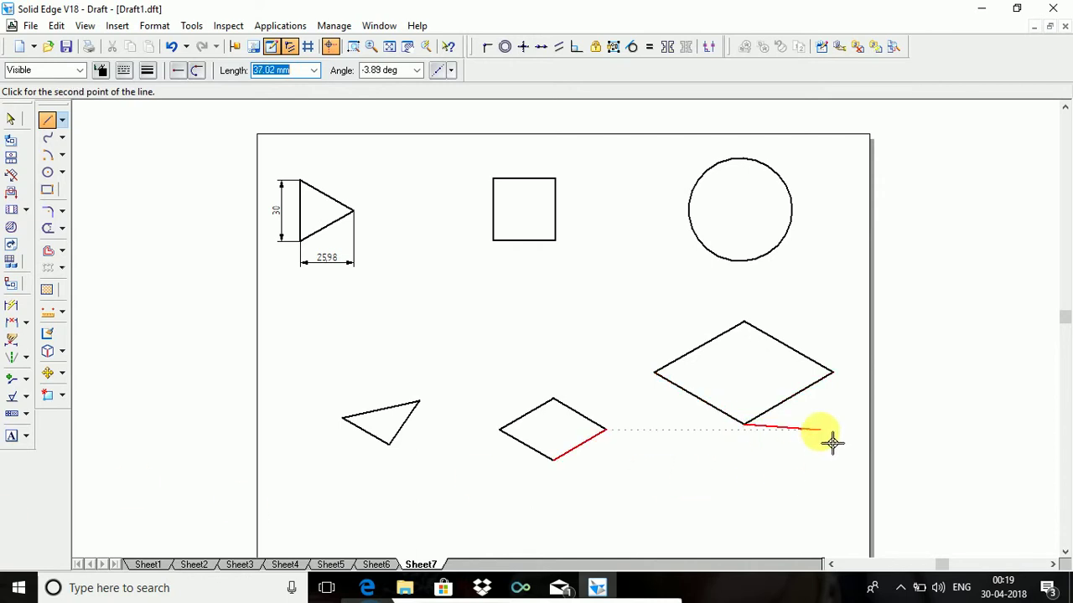
left_click(803, 358)
right_click(743, 436)
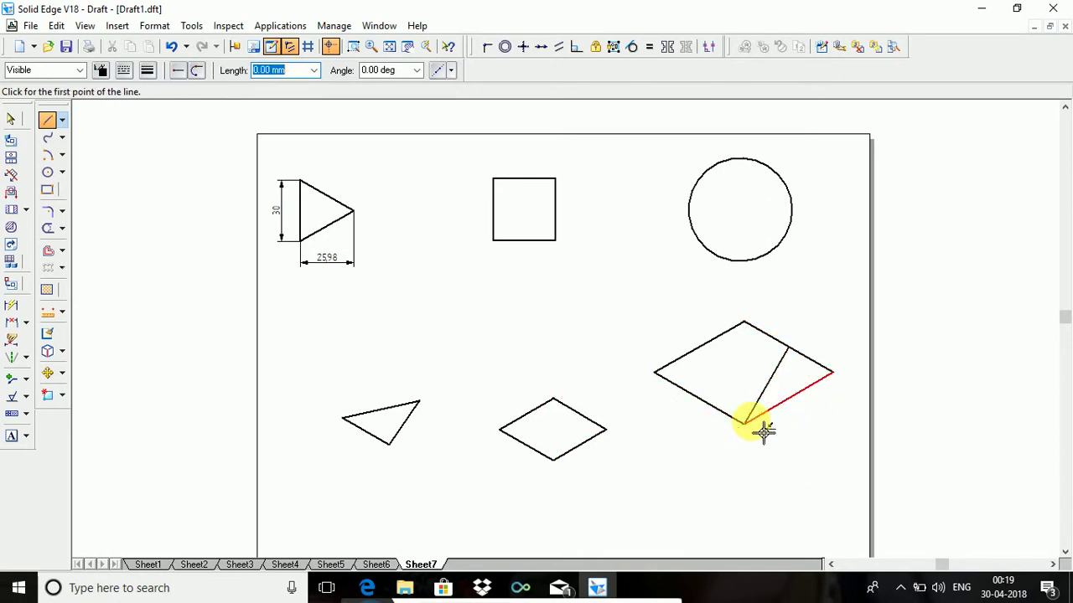
left_click(753, 431)
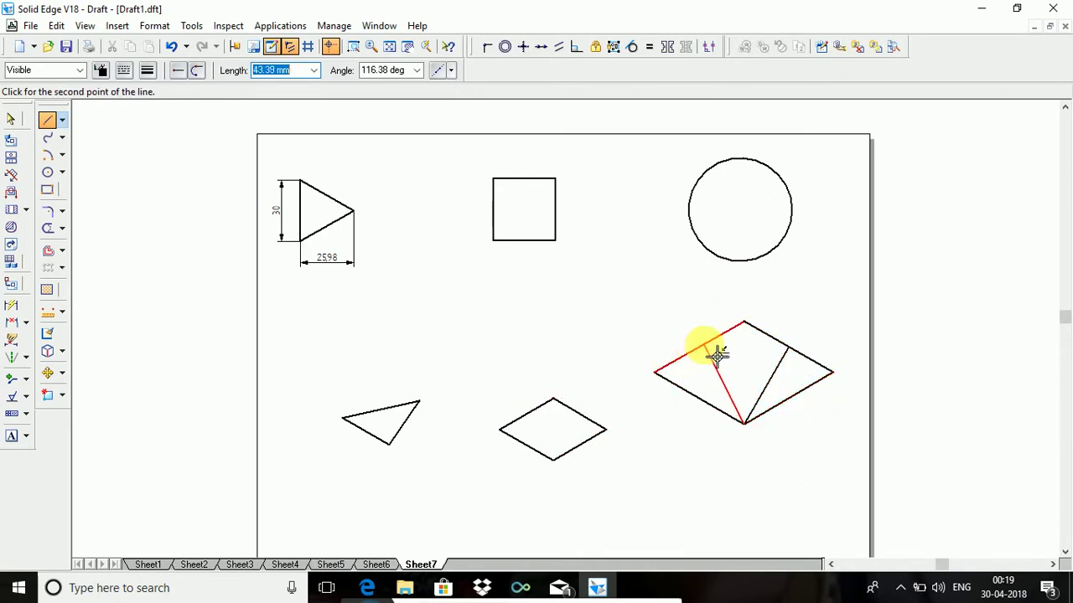
left_click(704, 348)
right_click(704, 348)
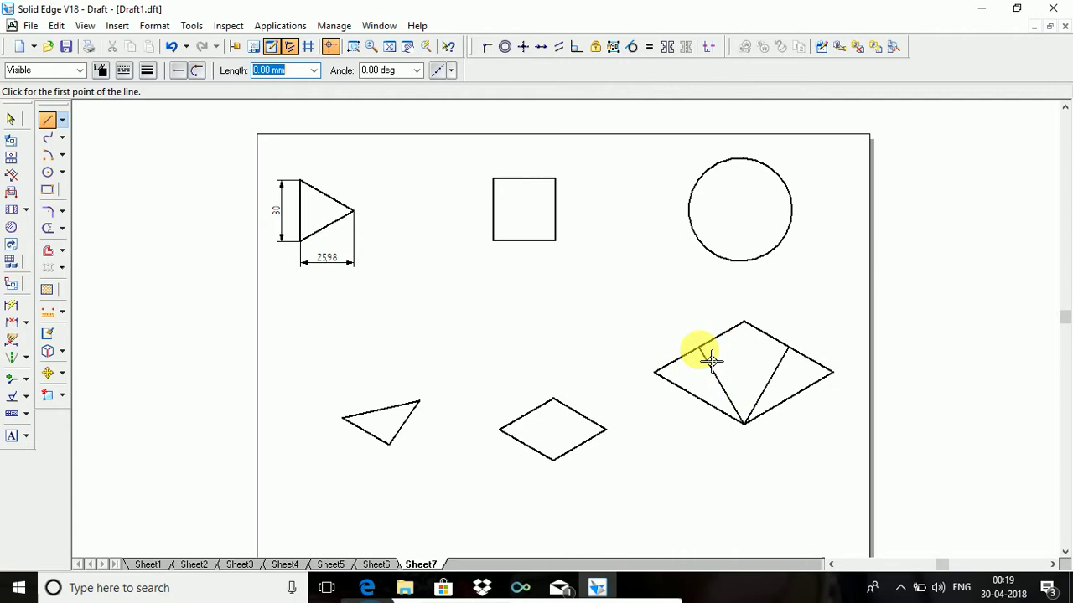
Draw lines from the rhombus's top vertex to the midpoints of the lower-right and lower-left sides.
left_click(753, 330)
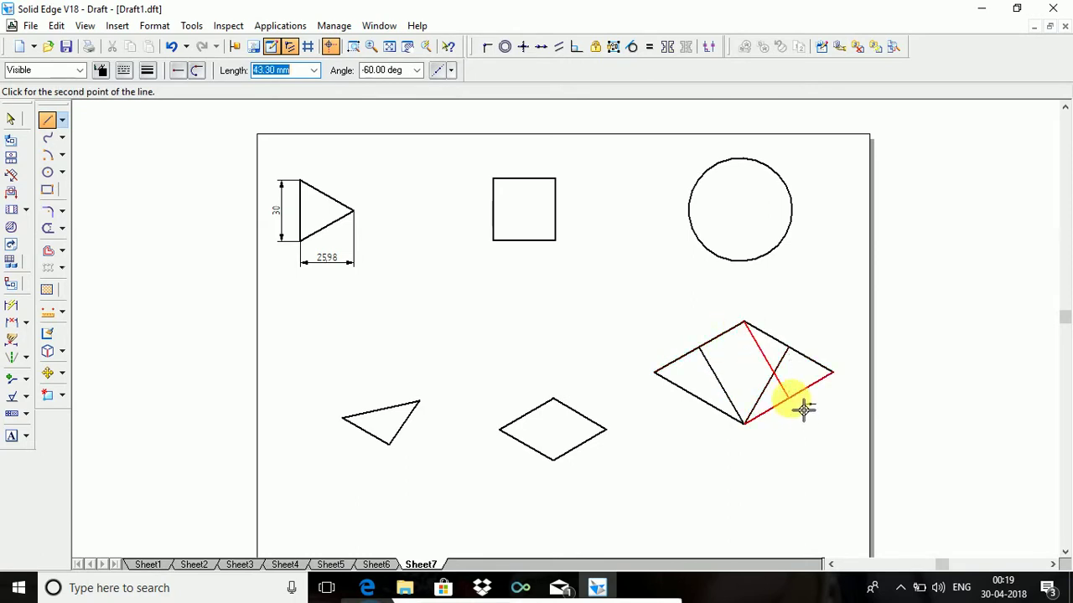
left_click(803, 408)
right_click(797, 401)
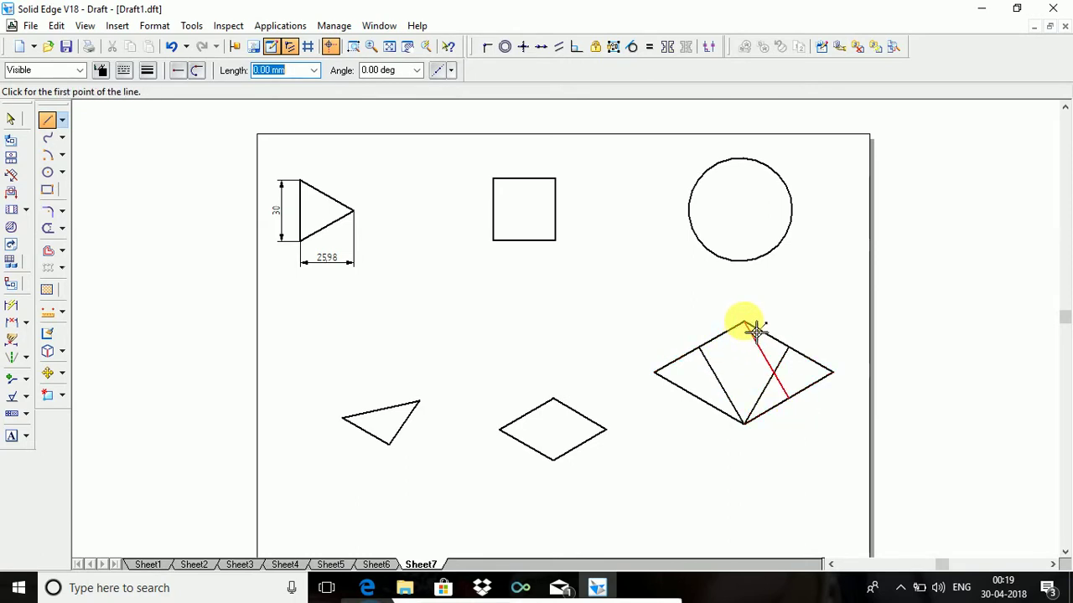
left_click(744, 322)
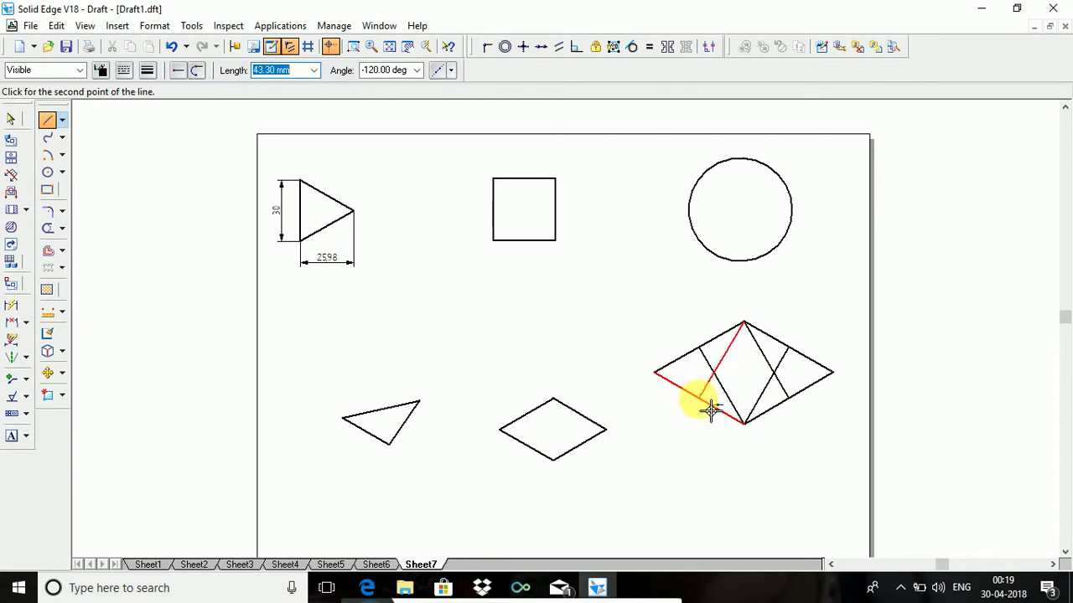
left_click(710, 409)
right_click(786, 500)
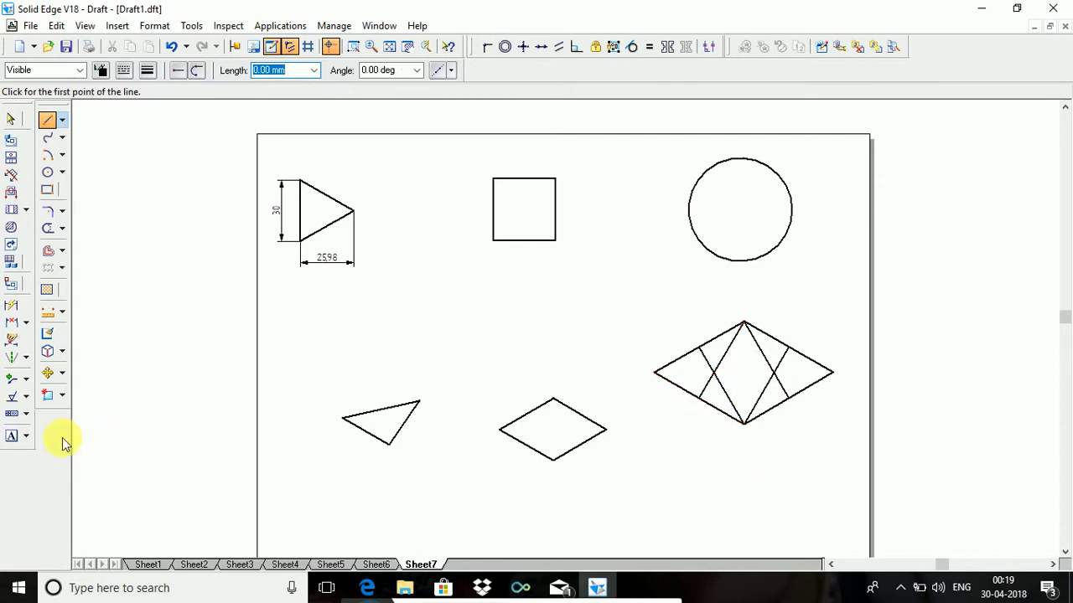
left_click(13, 436)
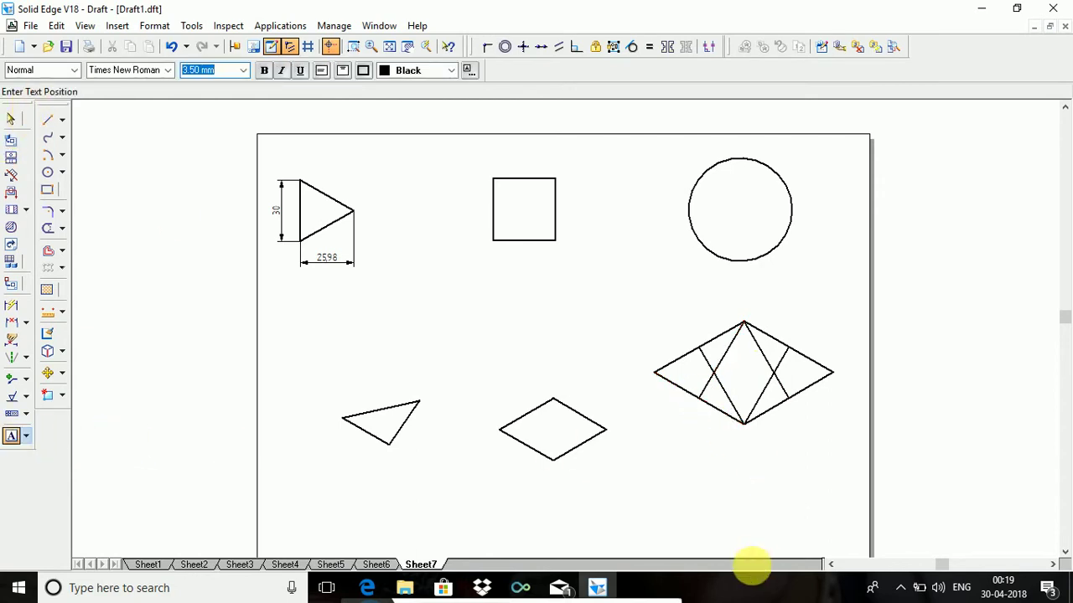
Add text labels 1 below the bottom vertex, 23 above the top, and 4, 5, 6 by the side midpoints.
left_click(901, 478)
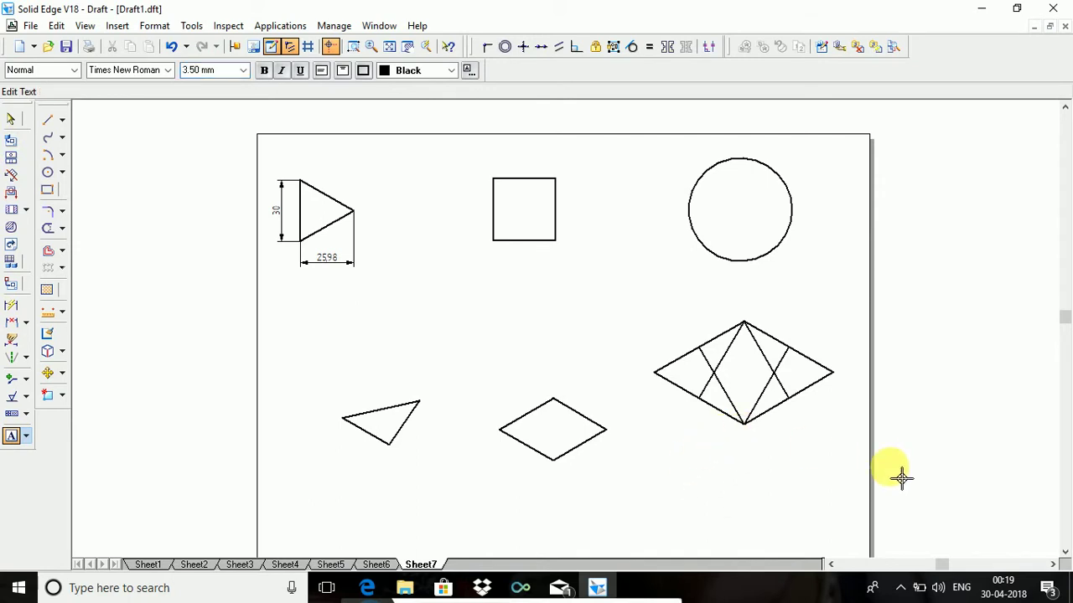
type("1")
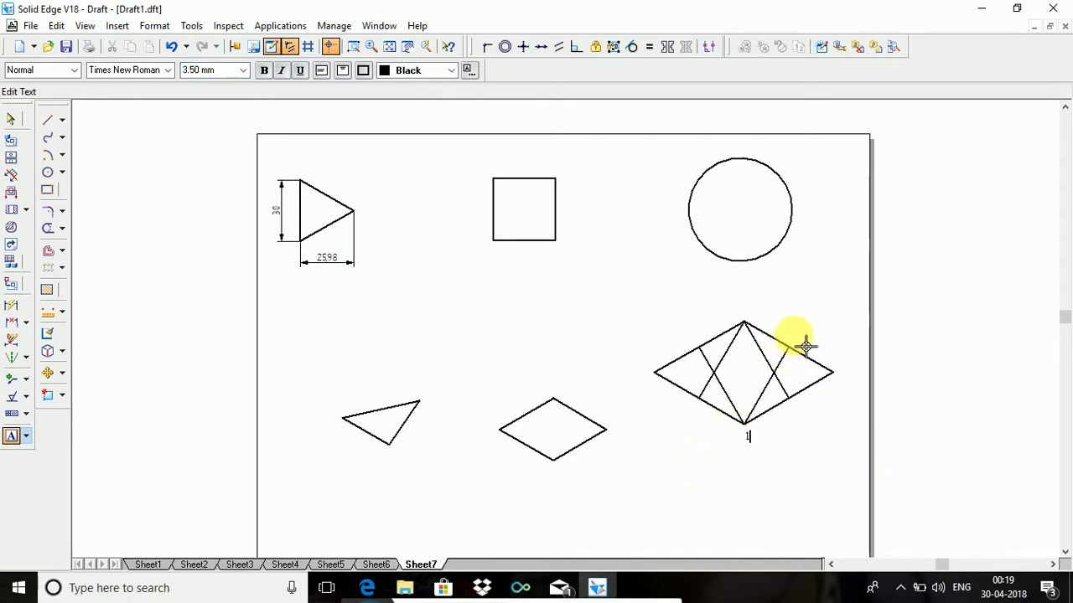
left_click(734, 309)
type("2")
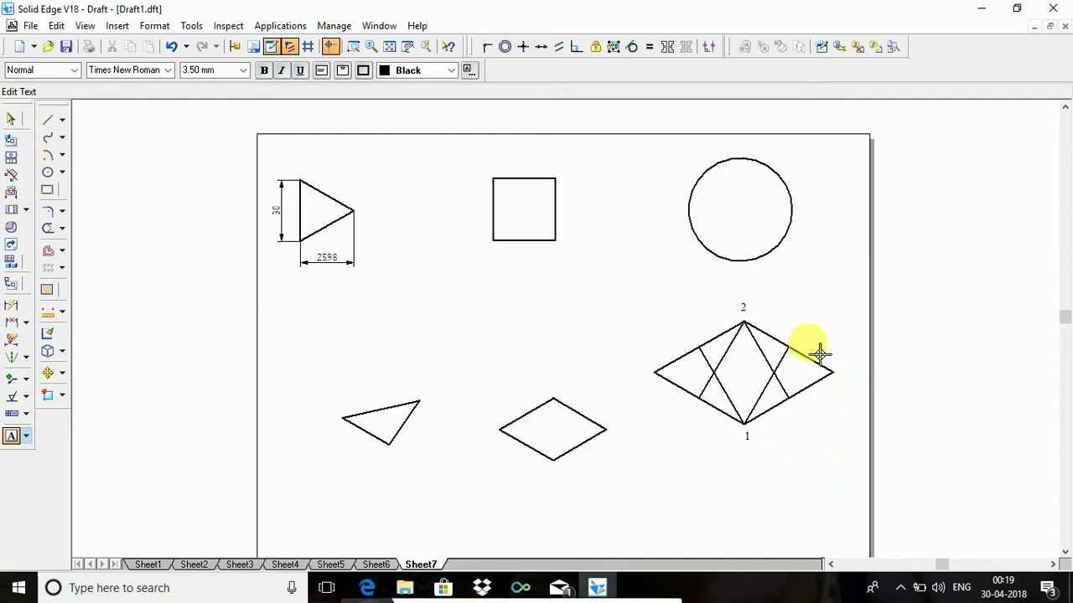
type("3")
left_click(691, 334)
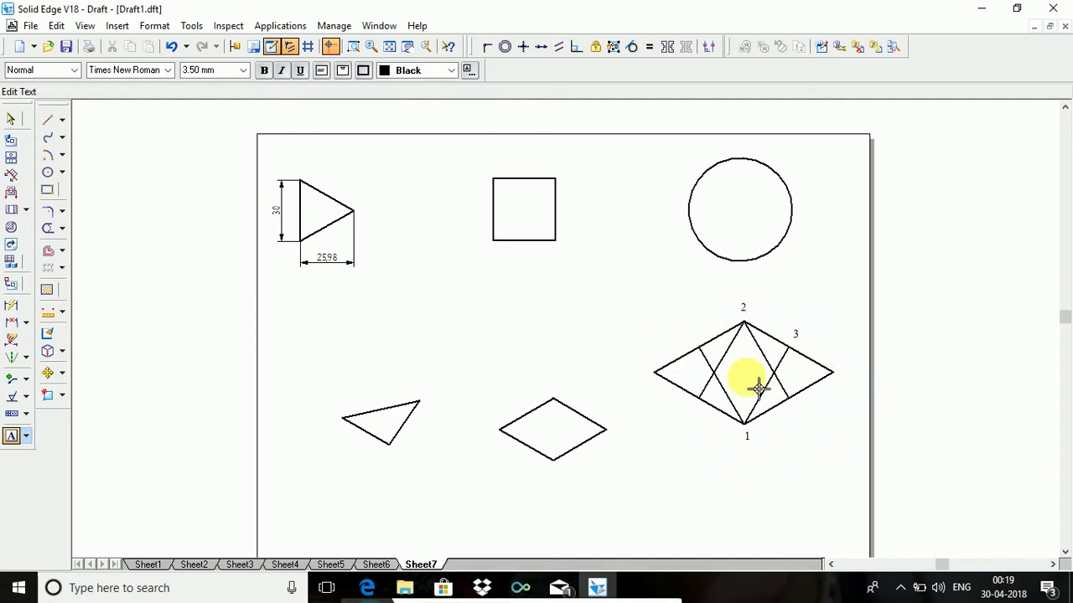
type("4")
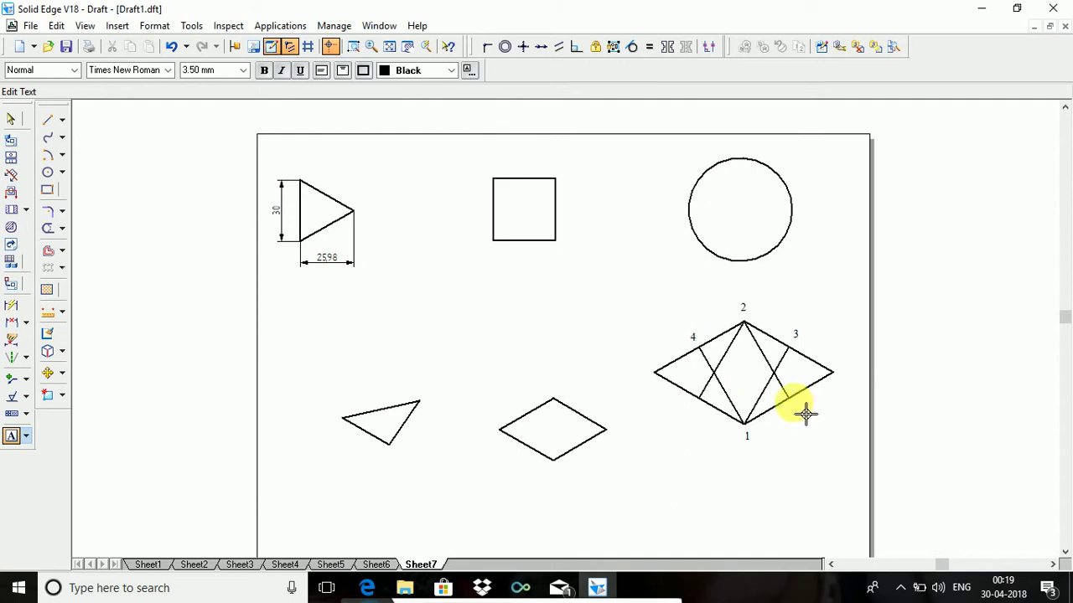
left_click(802, 411)
type("5")
left_click(694, 410)
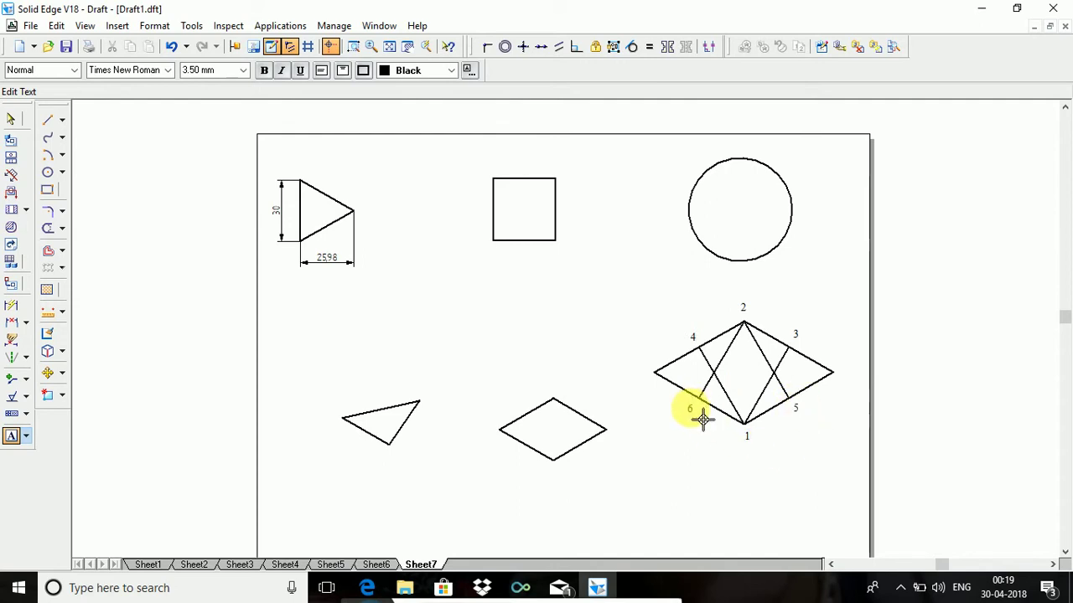
type("6")
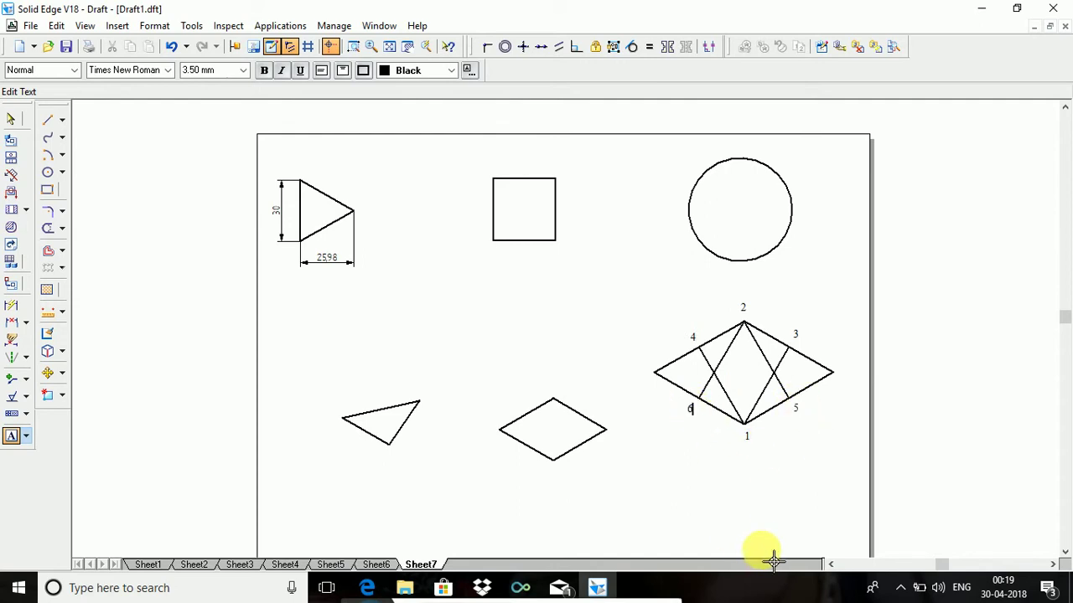
Draw centre-point arcs centred at 1 from 4 to 3 and at 2 from 5 to 6.
left_click(47, 158)
left_click(63, 156)
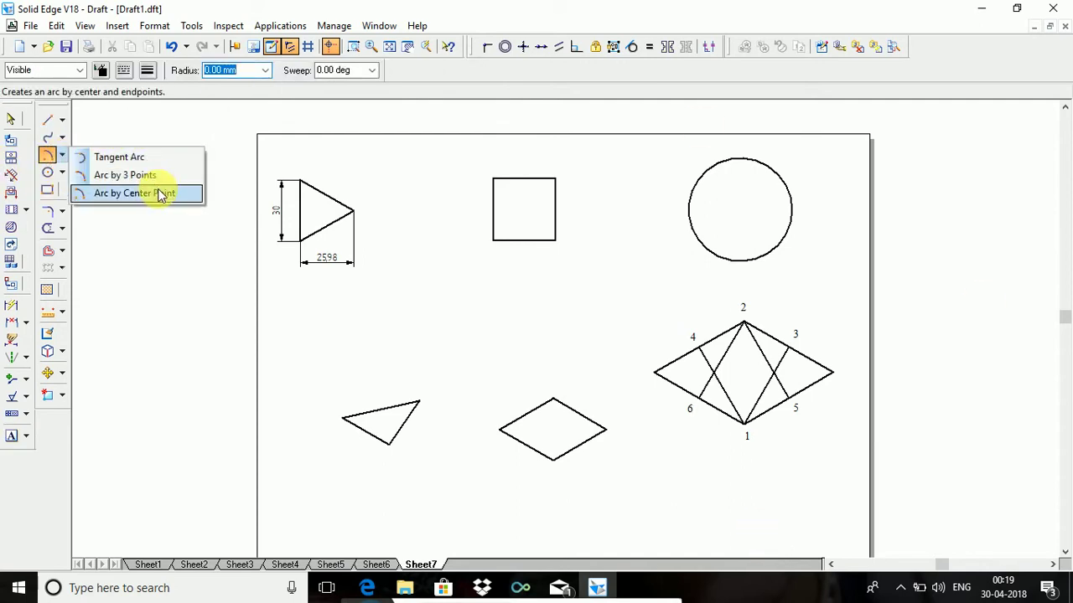
left_click(161, 194)
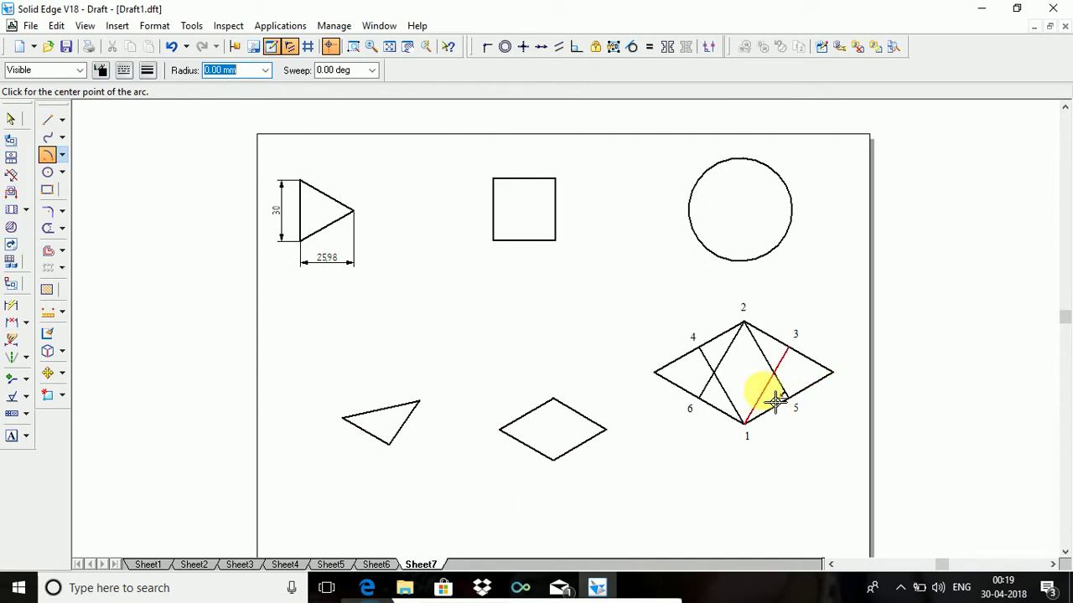
left_click(745, 425)
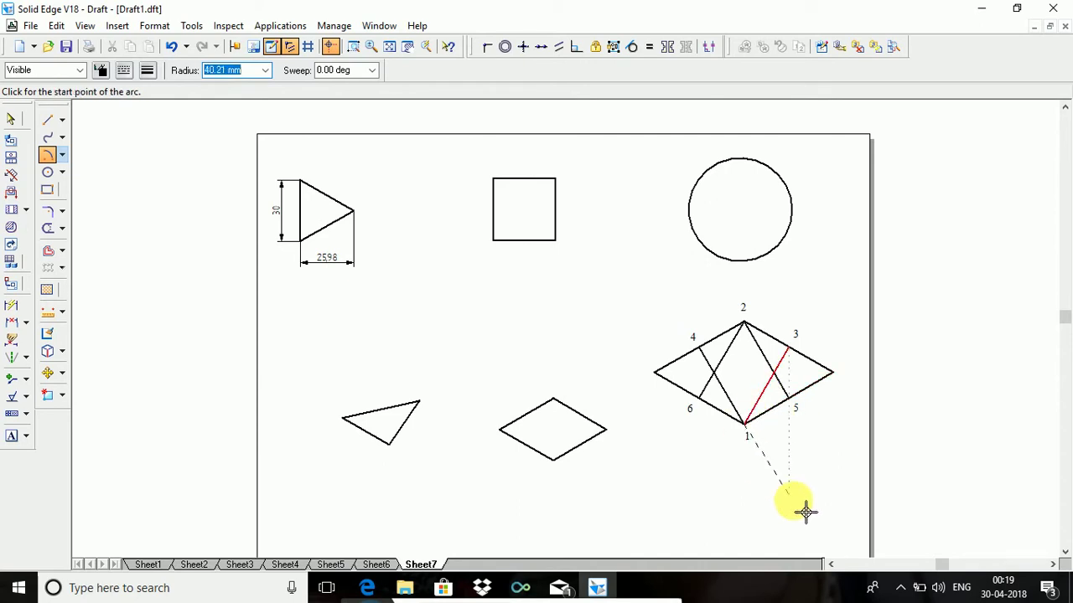
left_click(712, 360)
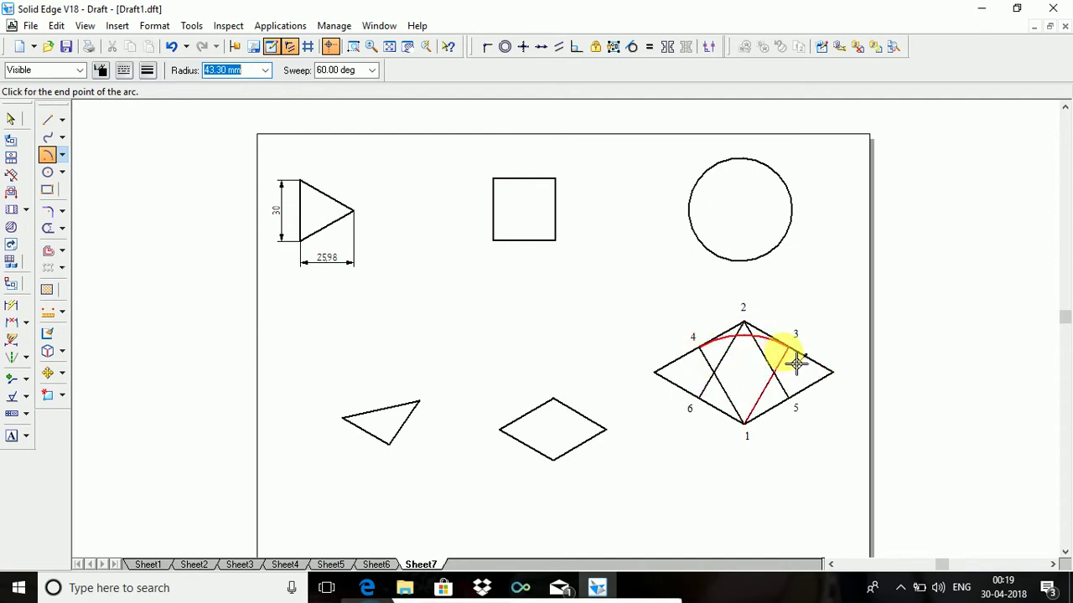
left_click(798, 362)
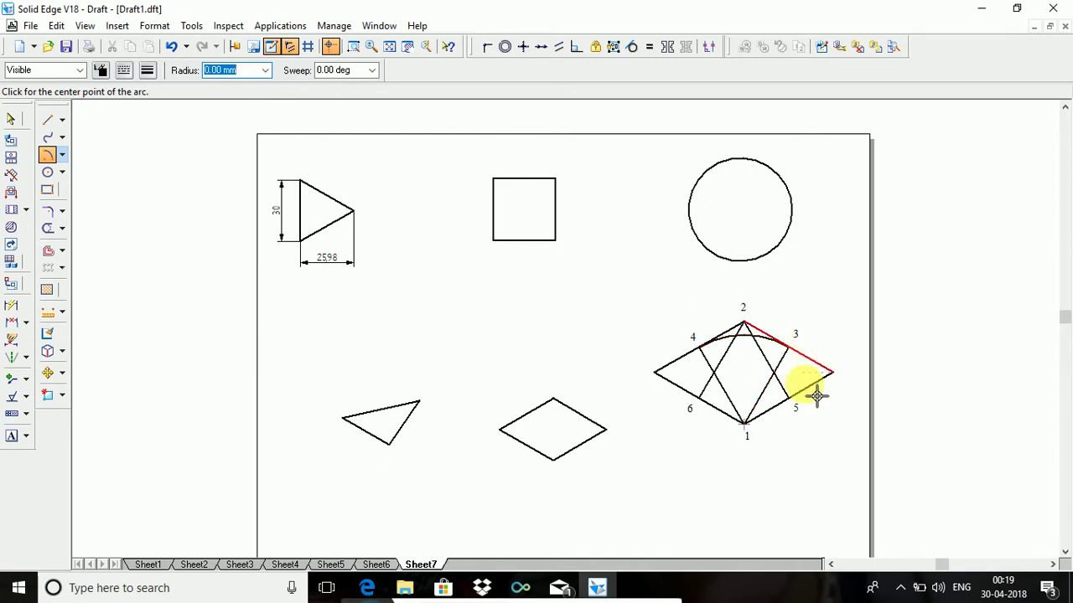
left_click(755, 332)
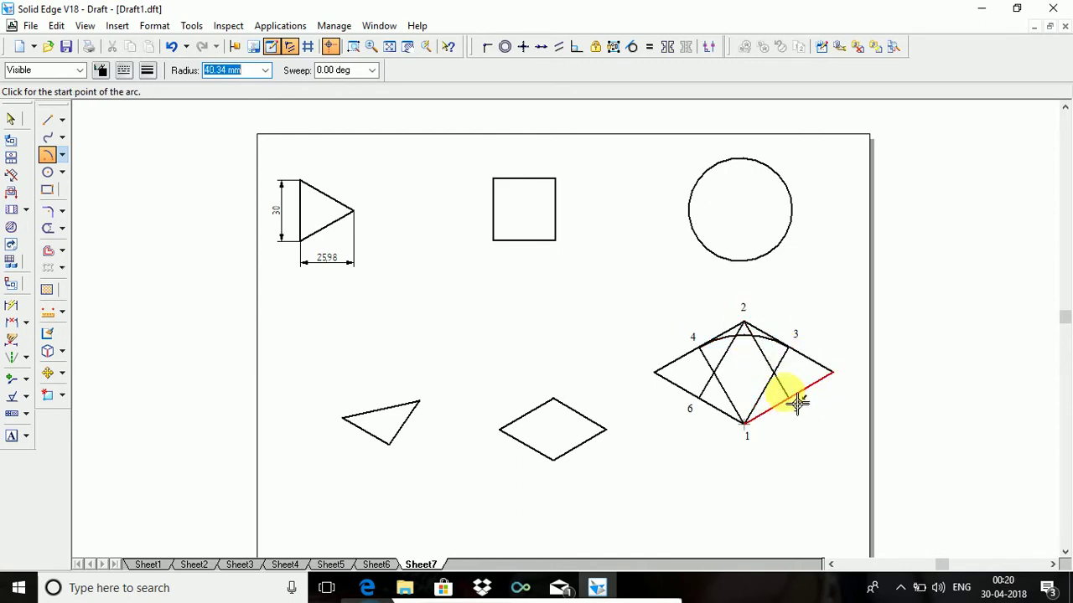
left_click(796, 406)
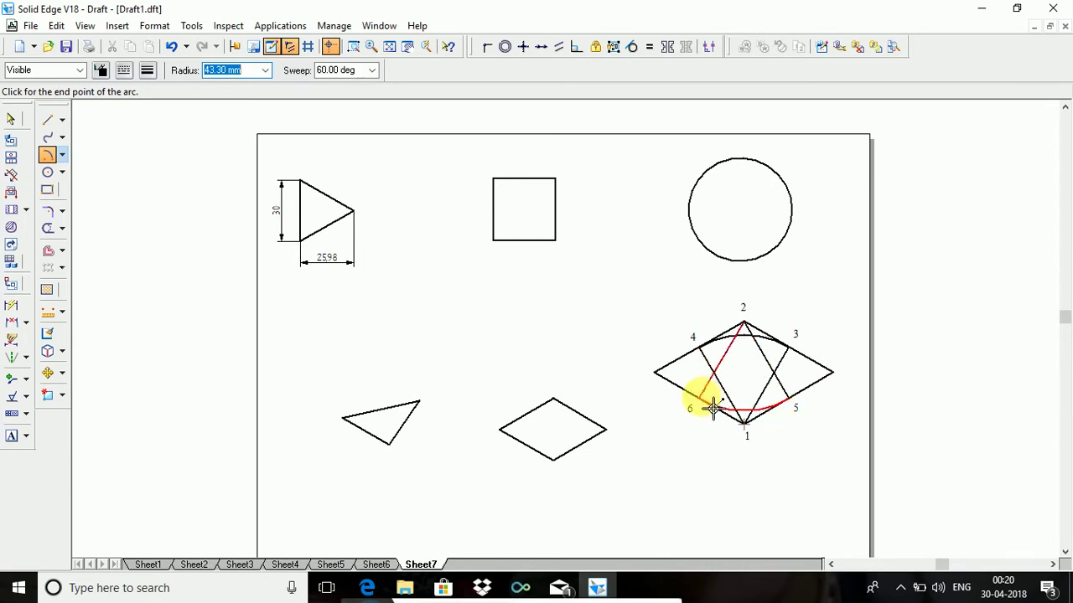
left_click(712, 408)
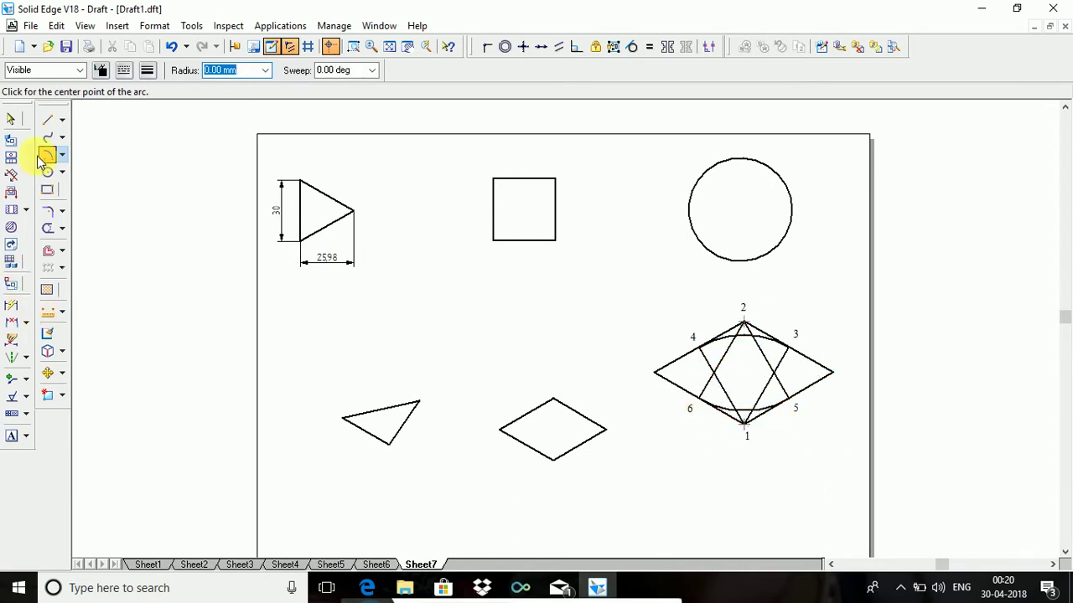
Draw the side arcs at the two line intersections, from 4 to 6 and 3 to 5.
left_click(726, 382)
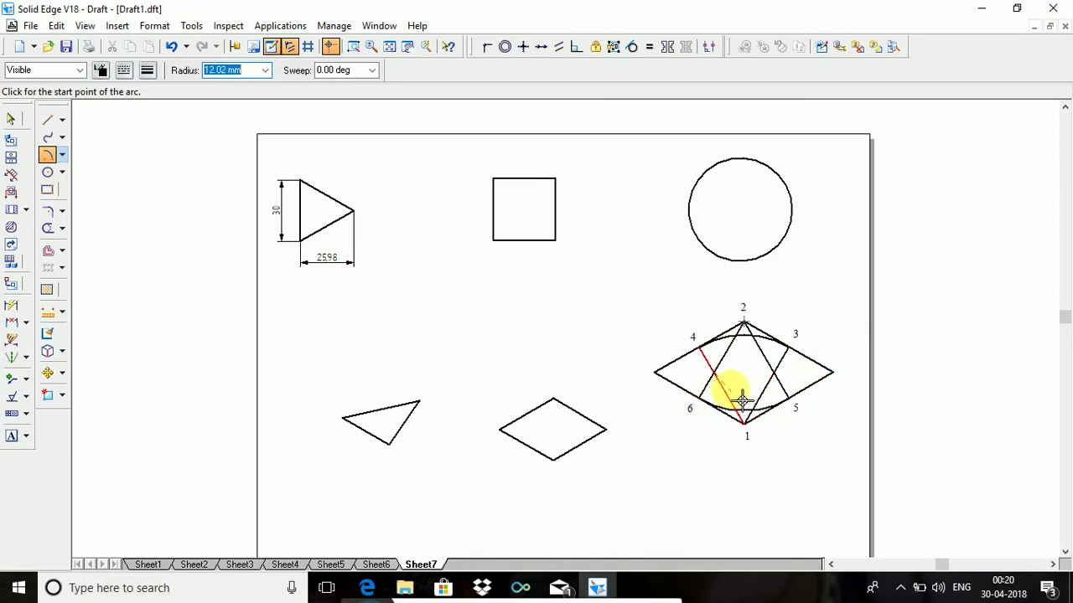
left_click(712, 356)
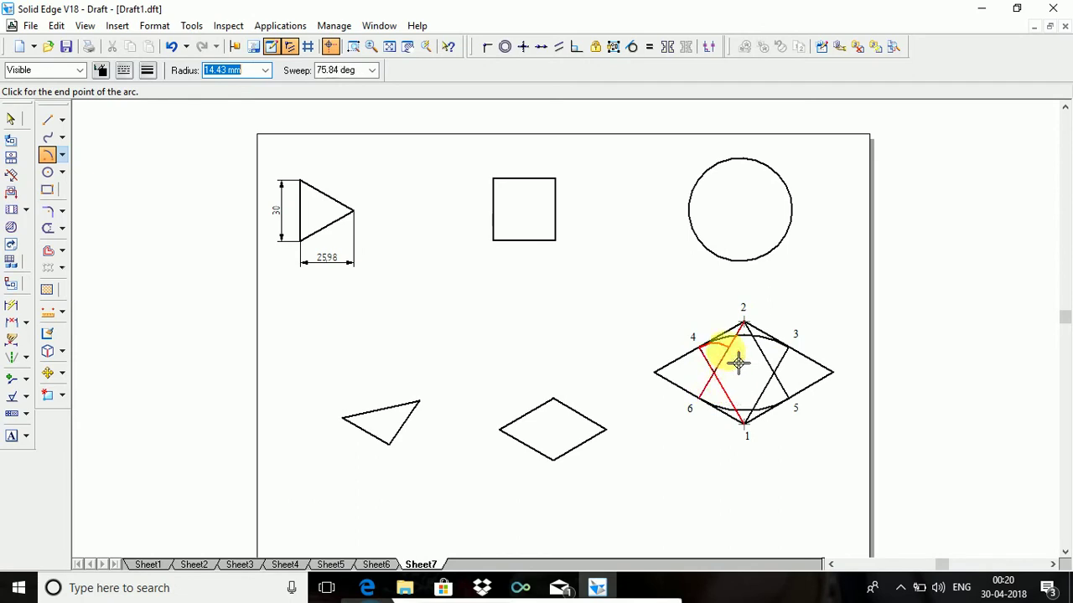
left_click(709, 408)
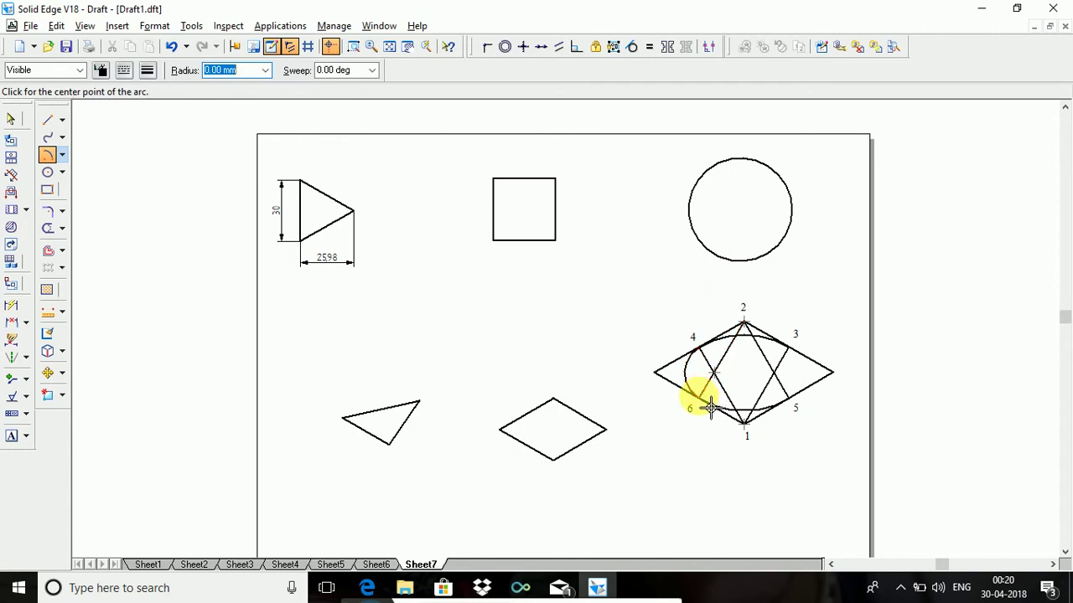
left_click(48, 156)
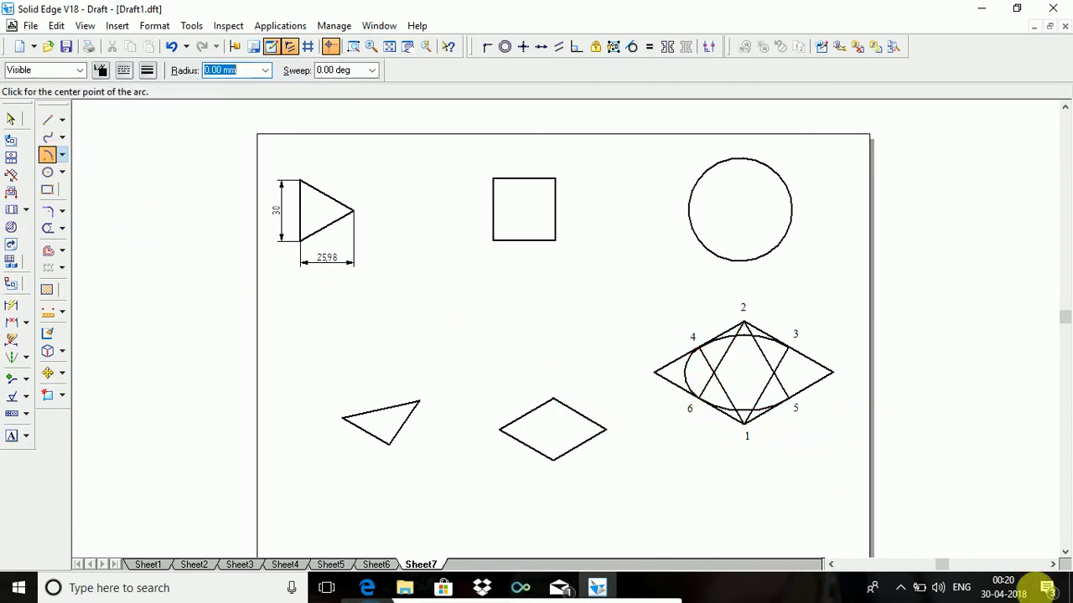
left_click(786, 381)
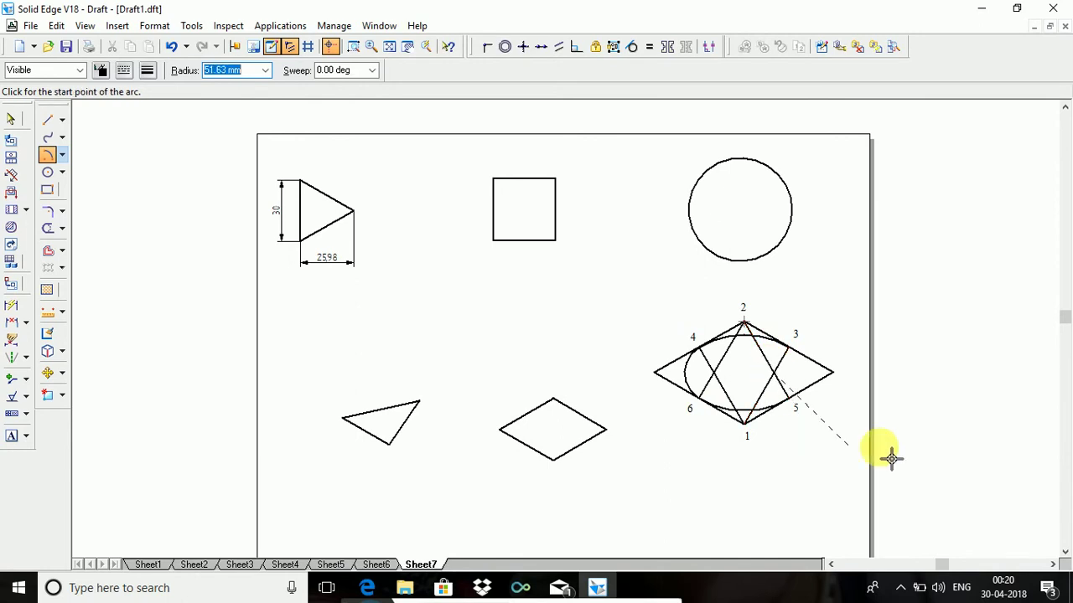
left_click(800, 358)
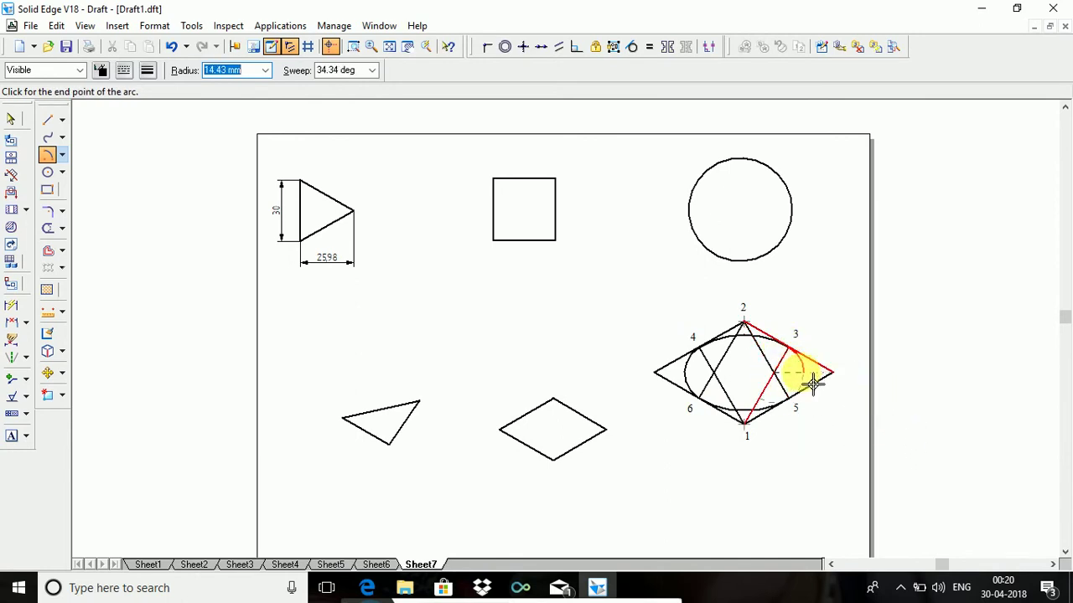
left_click(803, 407)
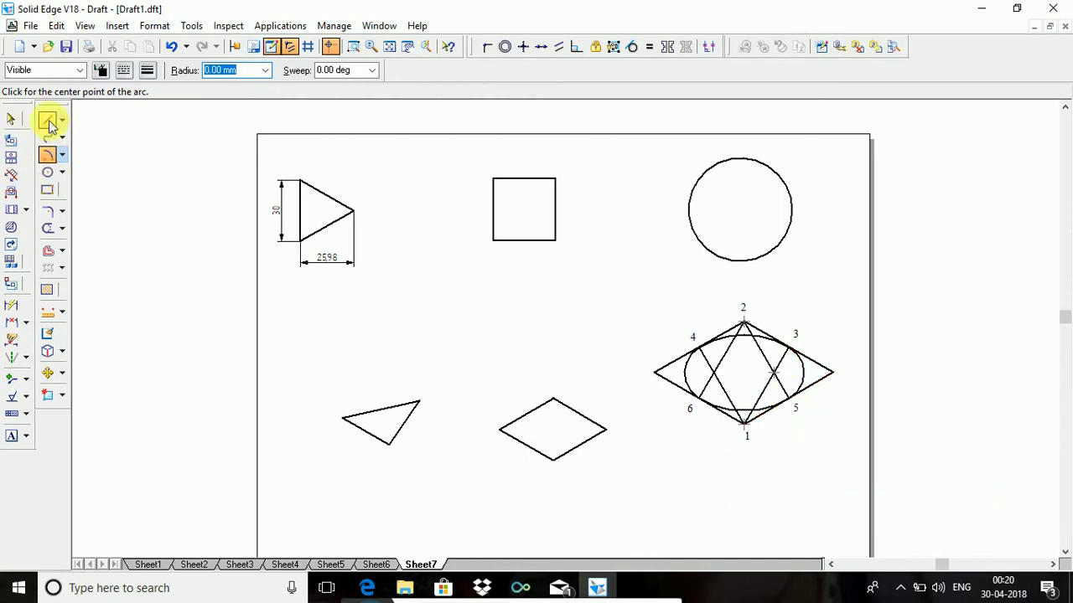
left_click(14, 119)
Delete three of the rhombus edges around the ellipse.
left_click(726, 335)
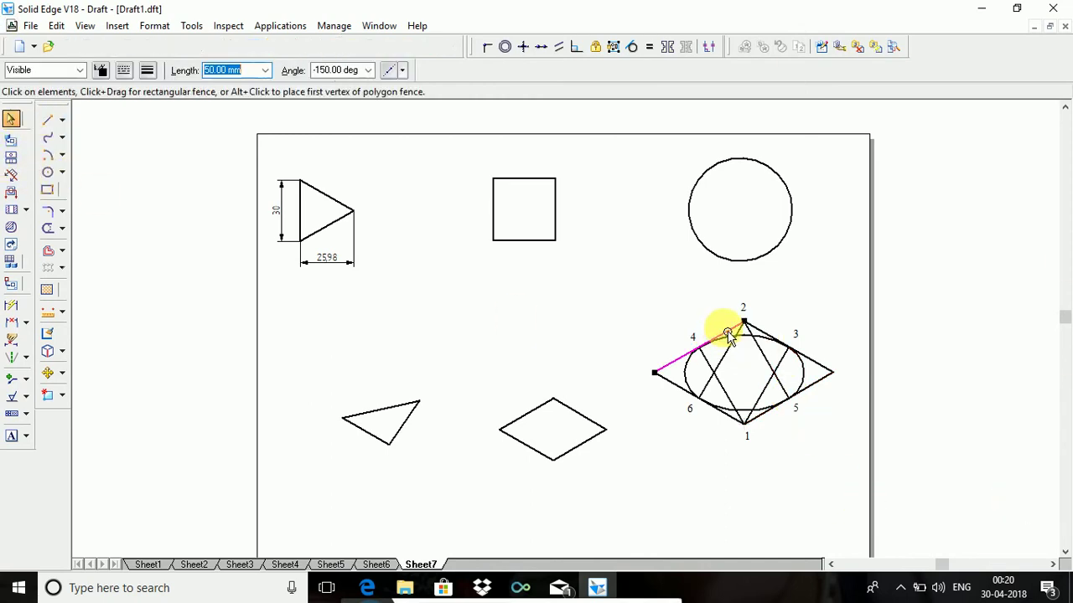
key("Delete")
left_click(666, 379)
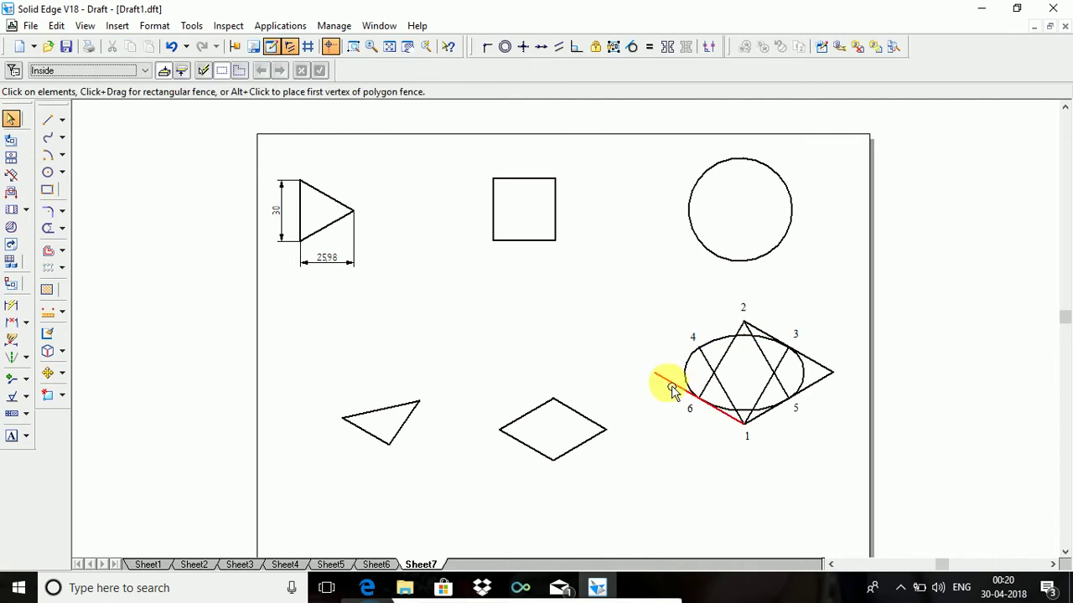
key("Delete")
left_click(746, 423)
key("Delete")
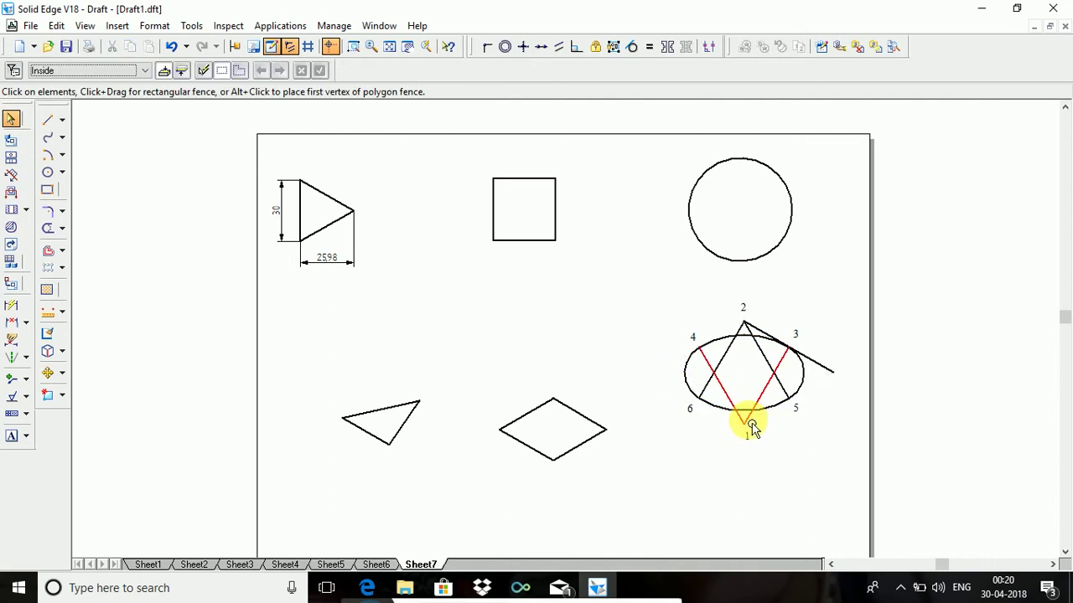
Delete the construction lines 4–1, 2–6, 3–1, 2–5 and the upper-right rhombus edge.
left_click(744, 424)
key("Delete")
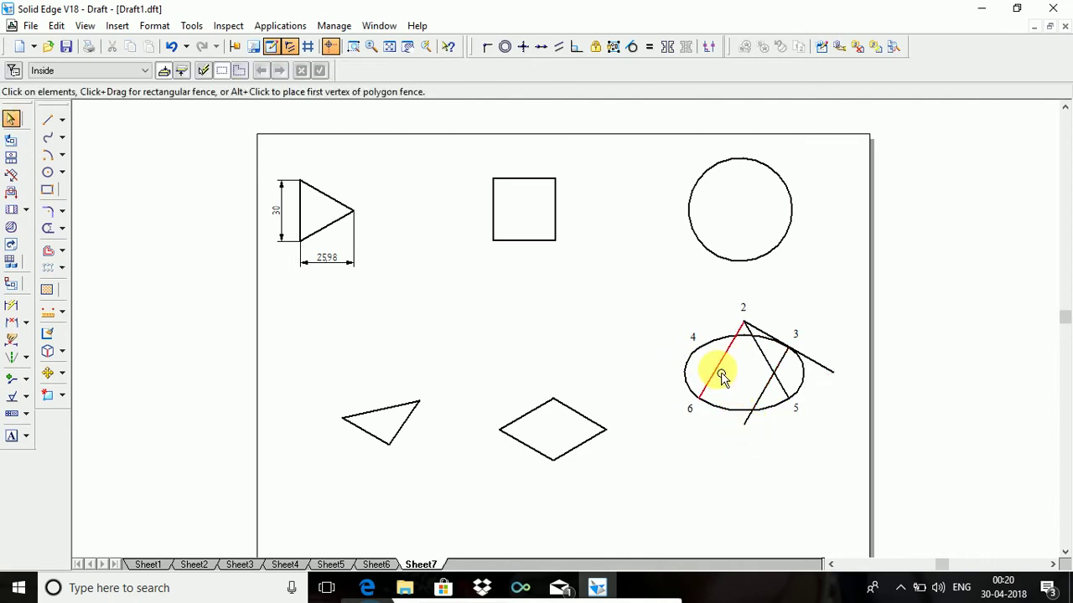
left_click(722, 379)
key("Delete")
left_click(747, 427)
key("Delete")
left_click(781, 379)
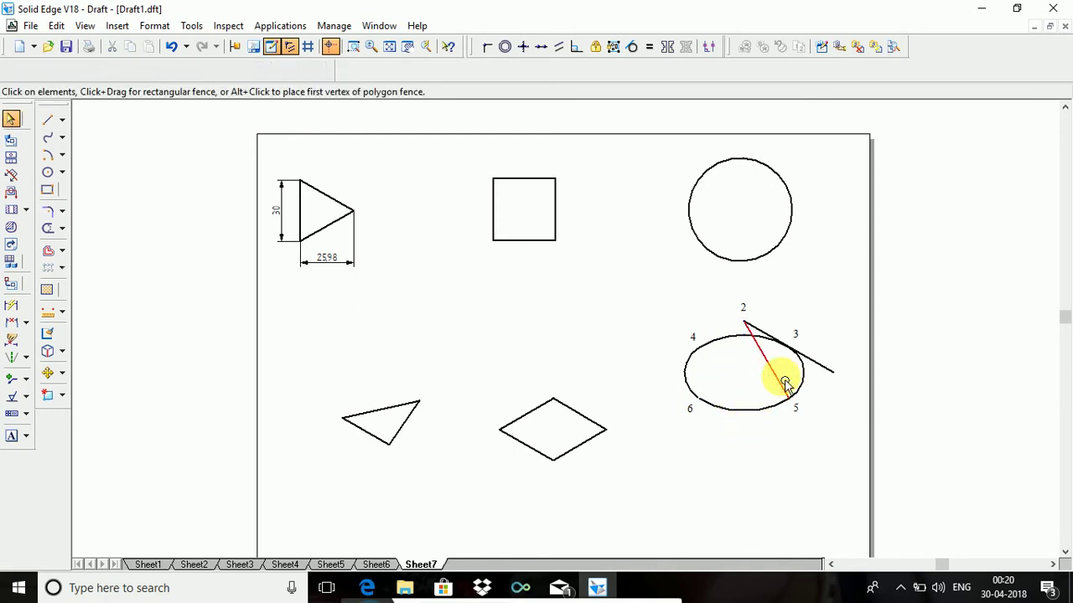
key("Delete")
left_click(833, 371)
key("Delete")
Delete the number labels 3, 2, 4, 6, 5 and a leftover mark.
left_click(796, 334)
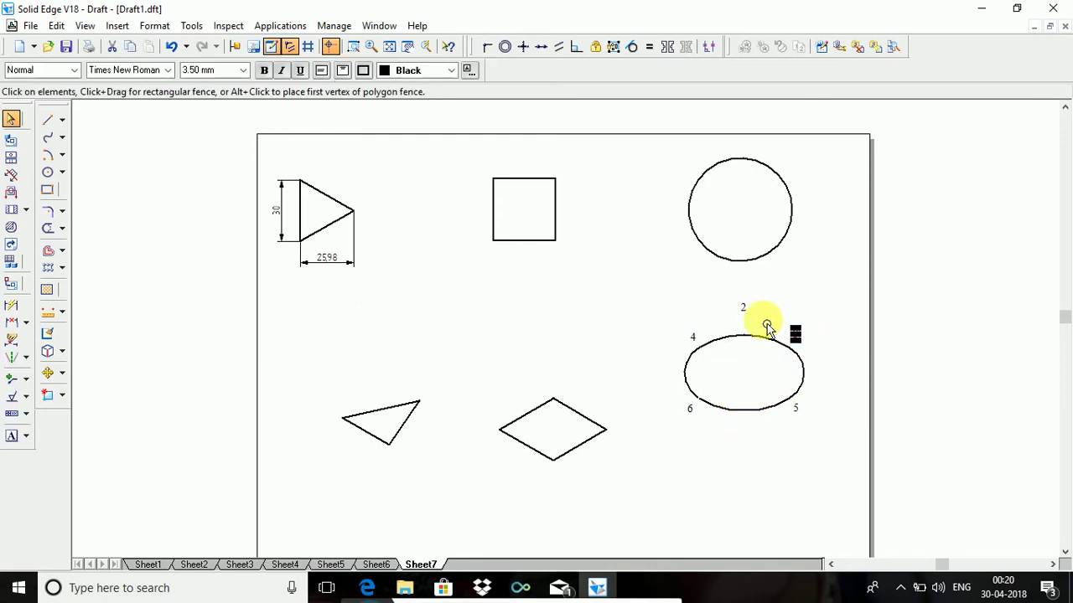
key("Delete")
left_click(743, 309)
key("Delete")
left_click(692, 337)
key("Delete")
left_click(690, 410)
key("Delete")
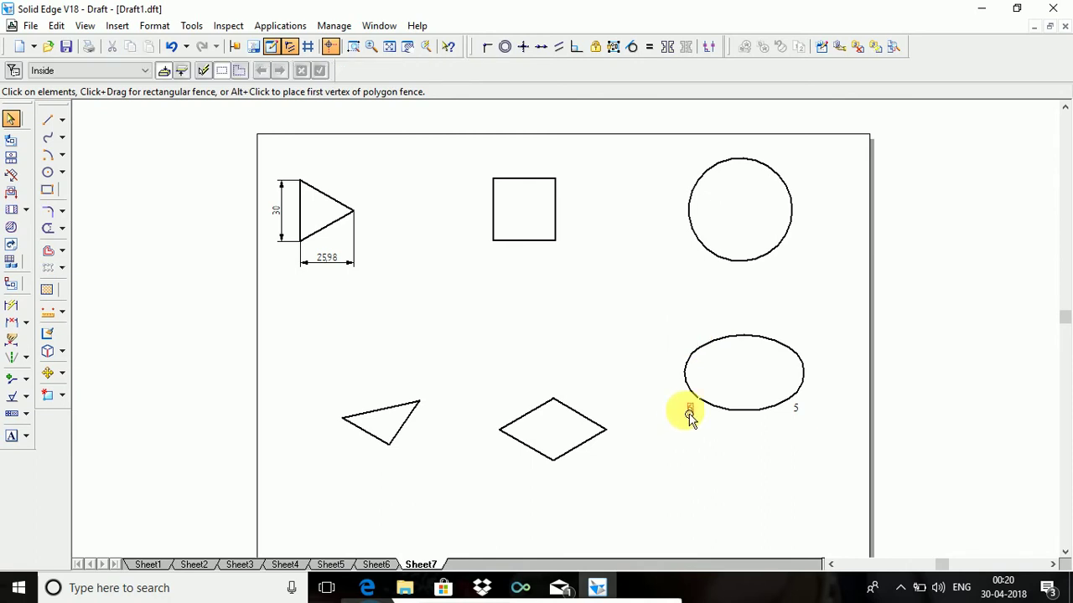
left_click(689, 410)
key("Delete")
left_click(796, 408)
key("Delete")
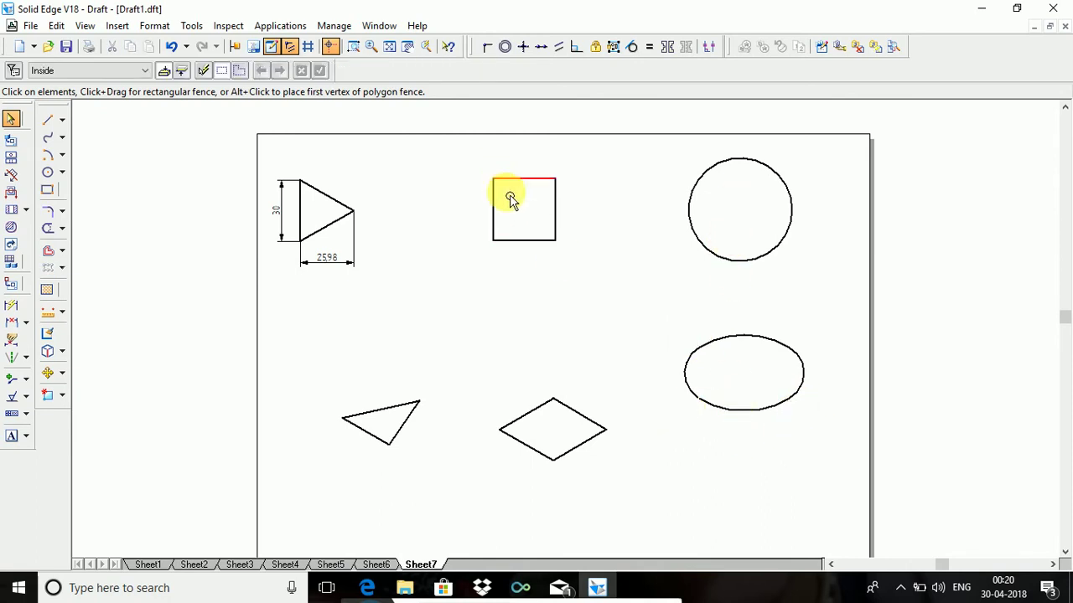
Go via Sheet6 to Sheet5 with the dimensioned hexagon and green isometric hexagons.
left_click(387, 563)
left_click(339, 564)
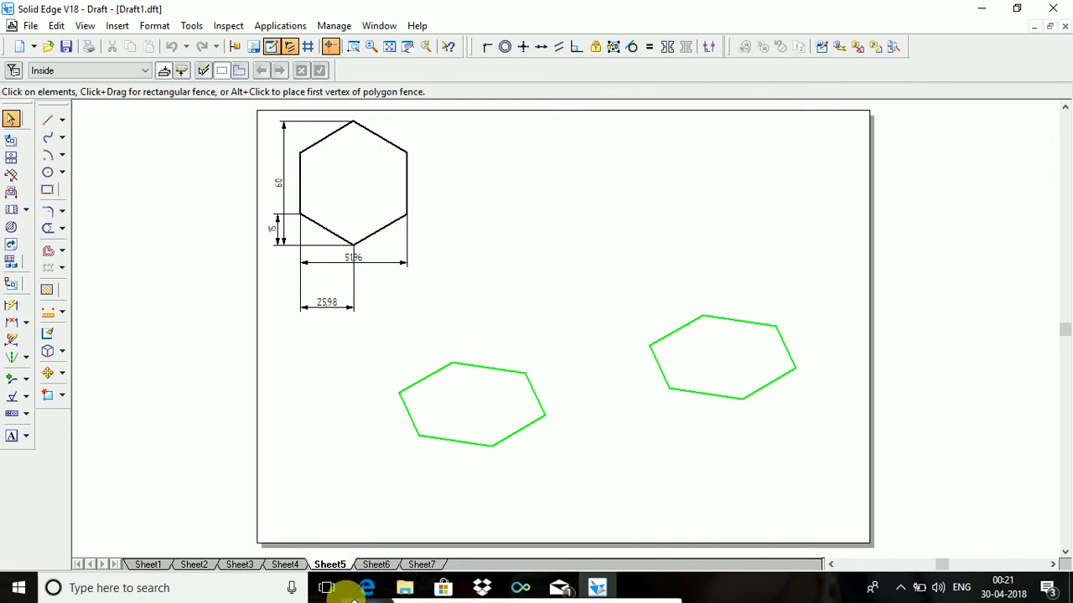
mouse_move(356, 482)
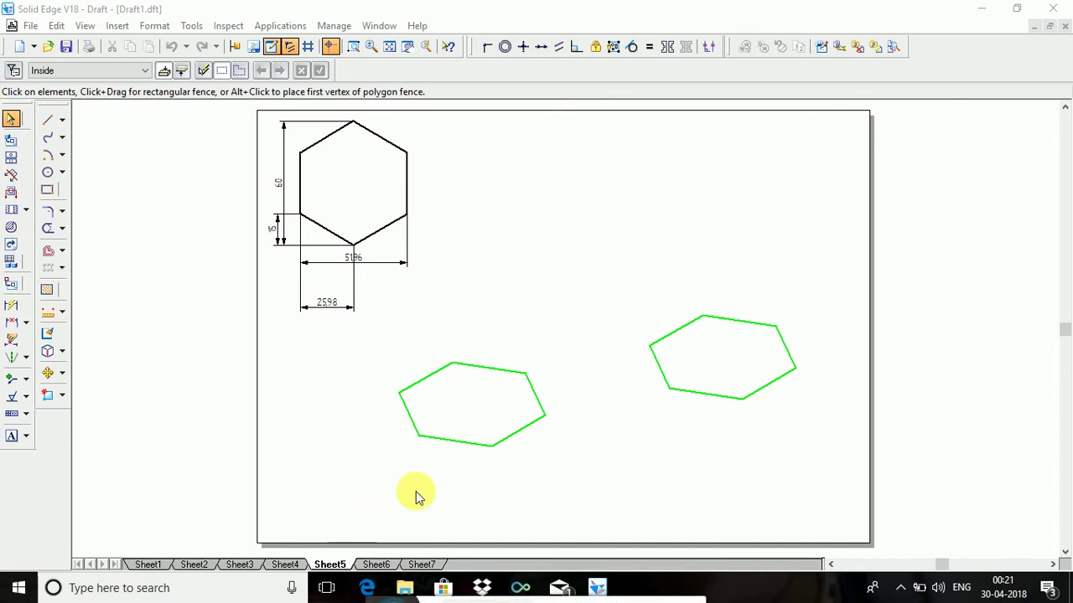
mouse_move(354, 559)
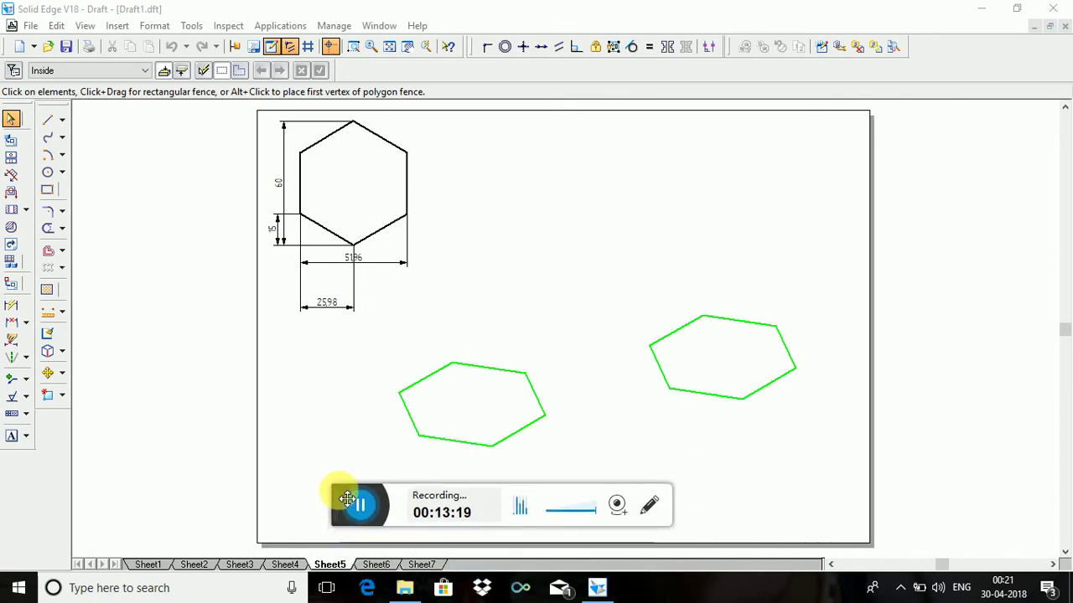